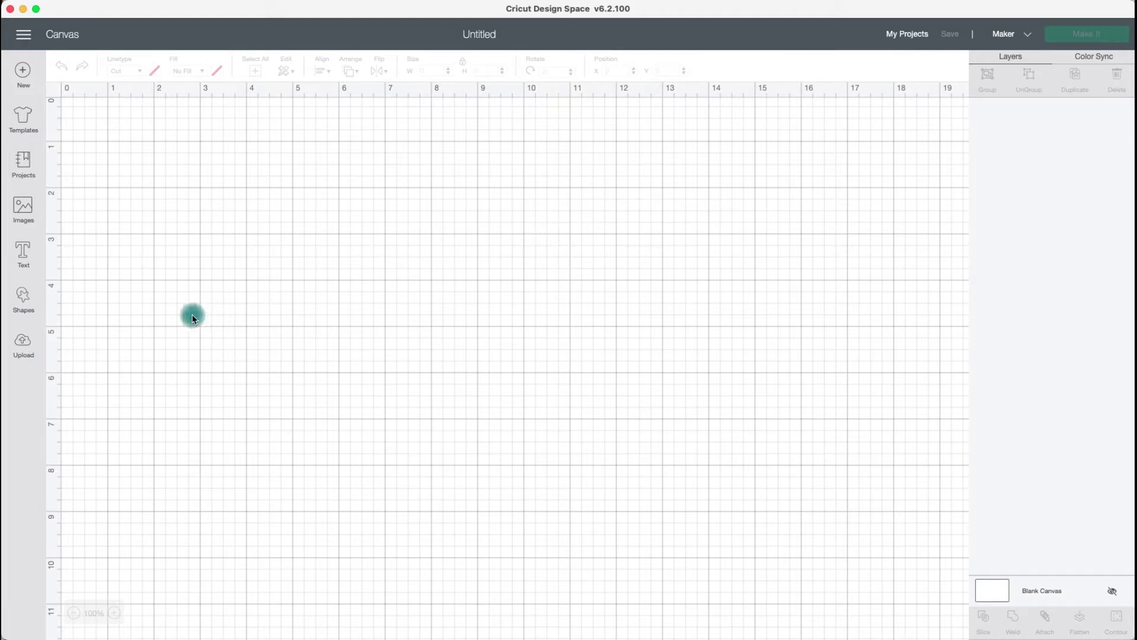
# Add the text "Create" to the canvas and move it up to about X 3.39, Y 4.04
pyautogui.click(24, 253)
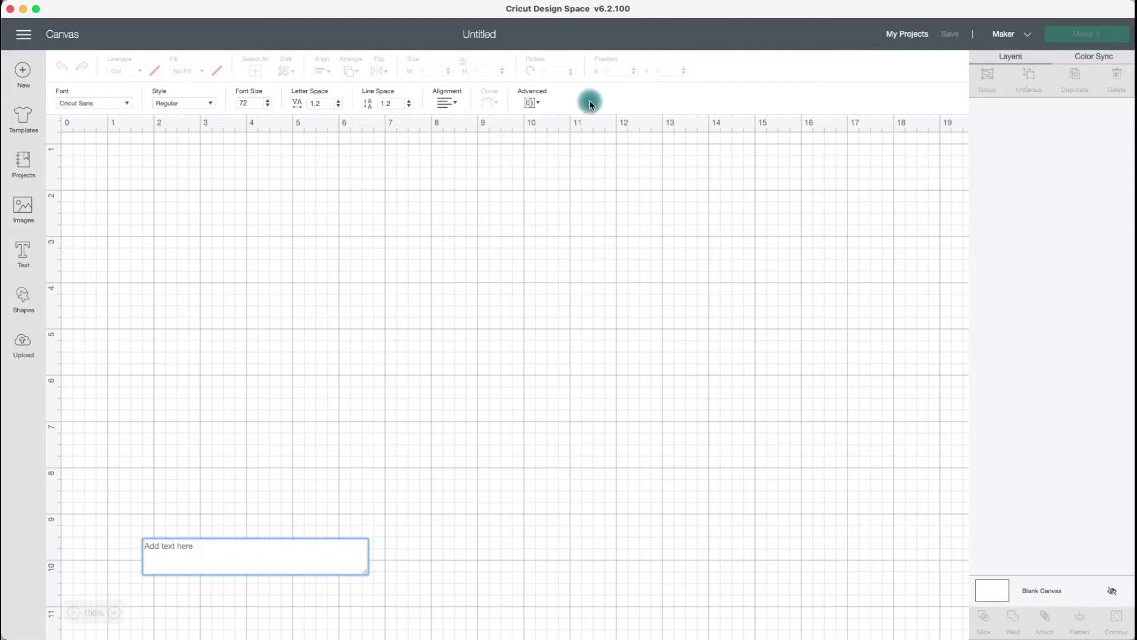
pyautogui.click(363, 438)
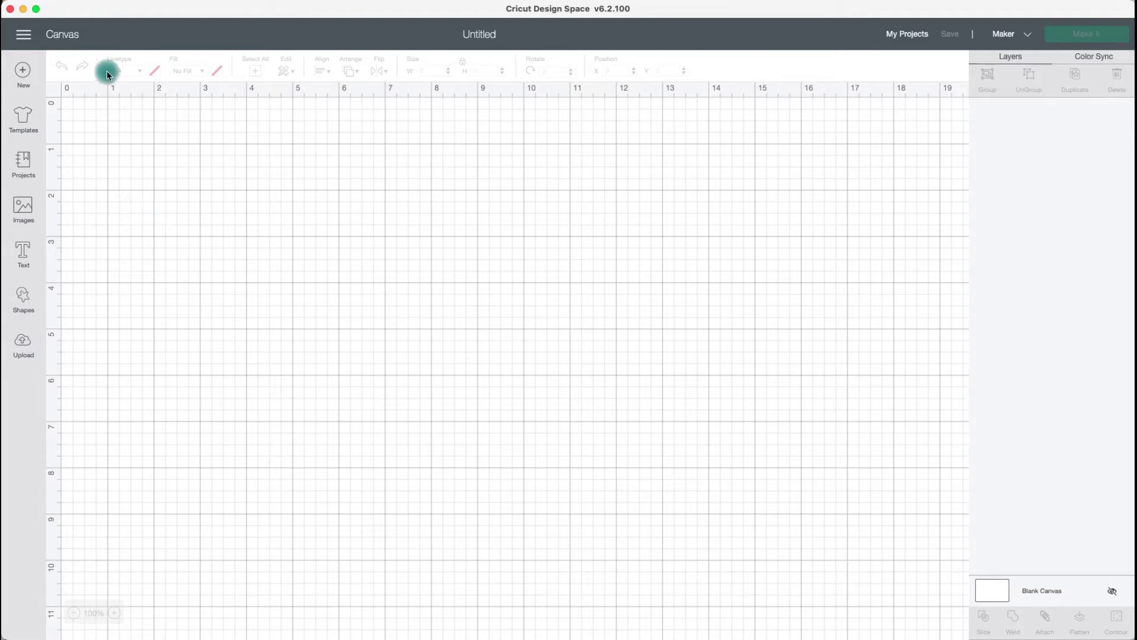
pyautogui.click(23, 251)
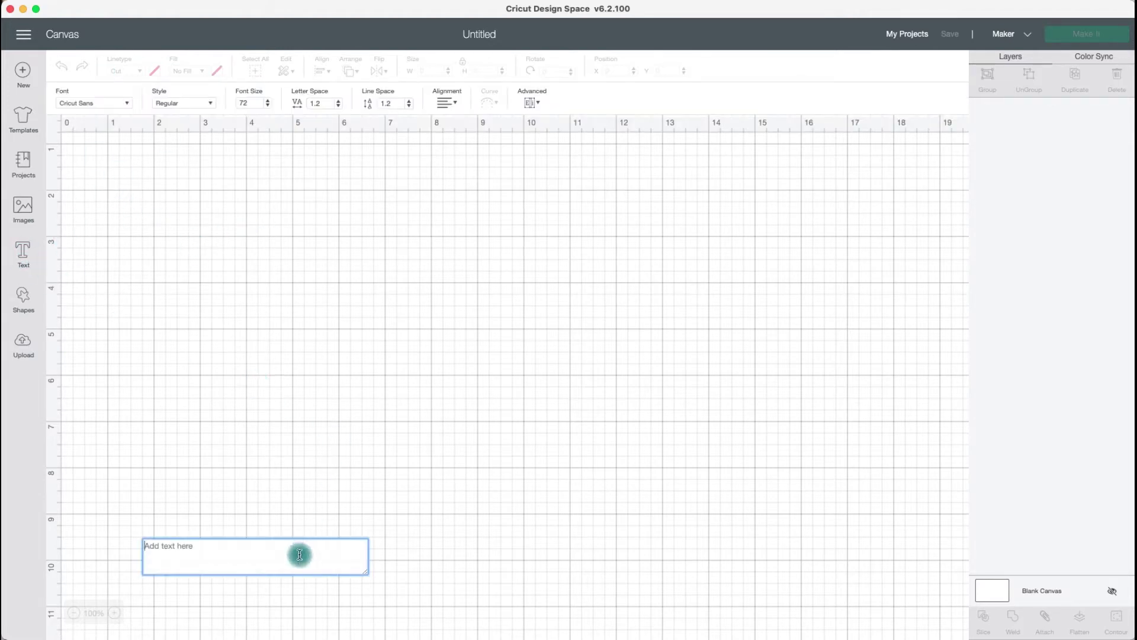
pyautogui.write('Create')
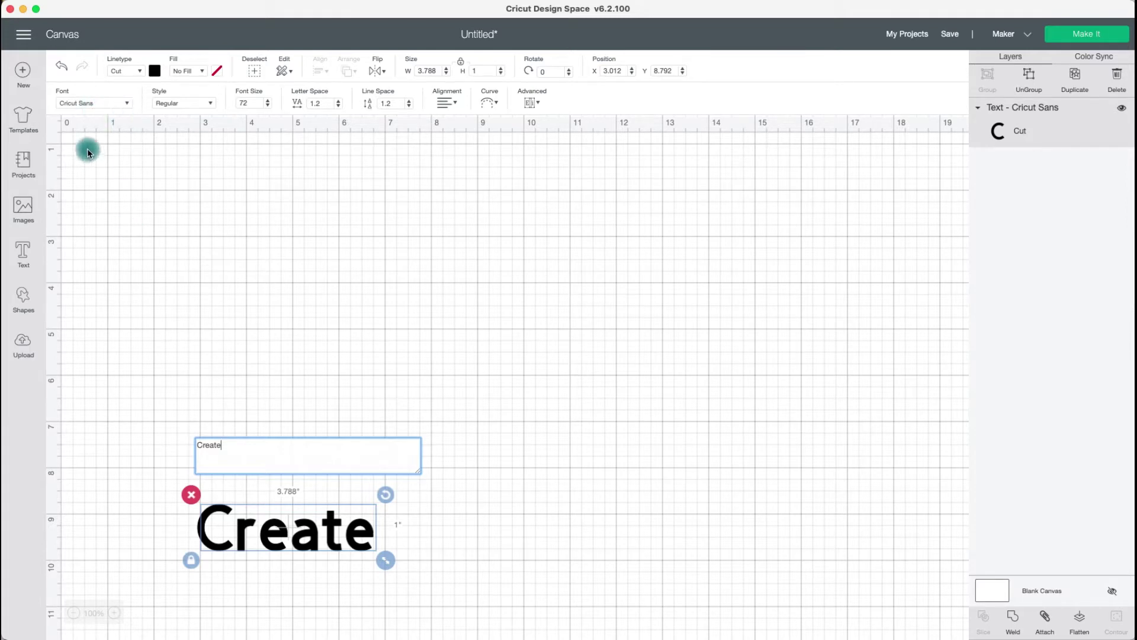
pyautogui.click(280, 524)
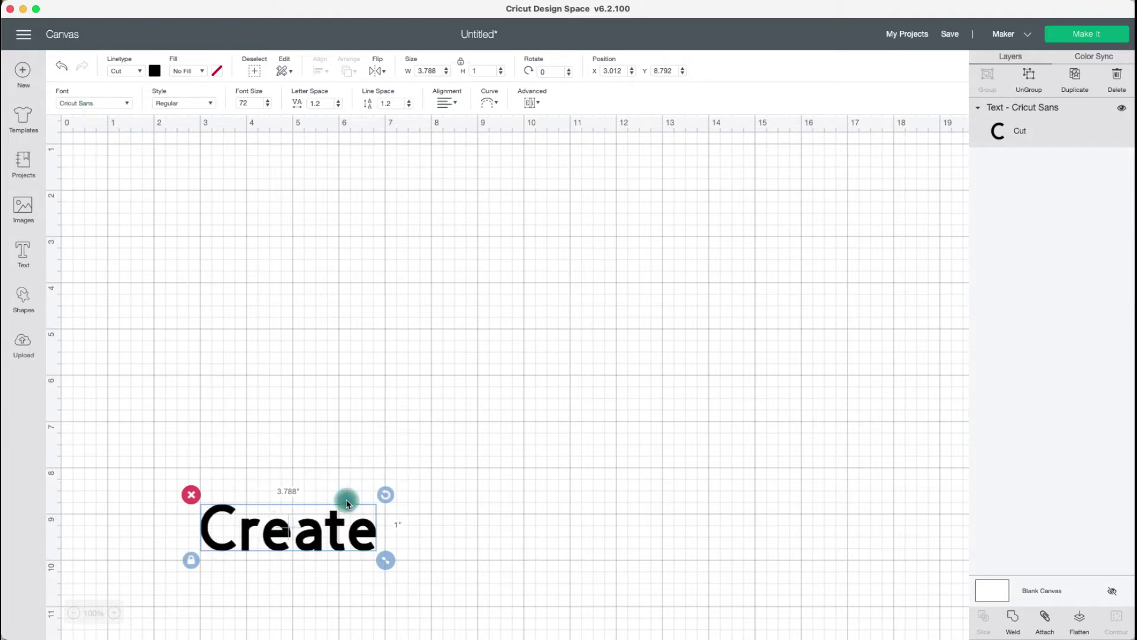
pyautogui.click(407, 454)
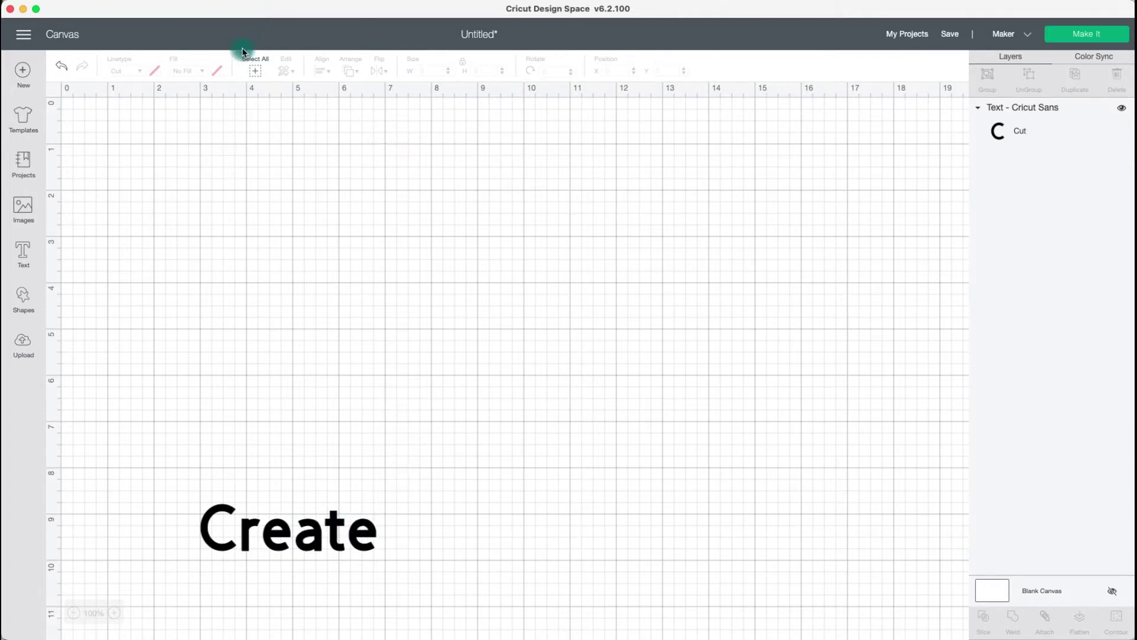
pyautogui.click(304, 531)
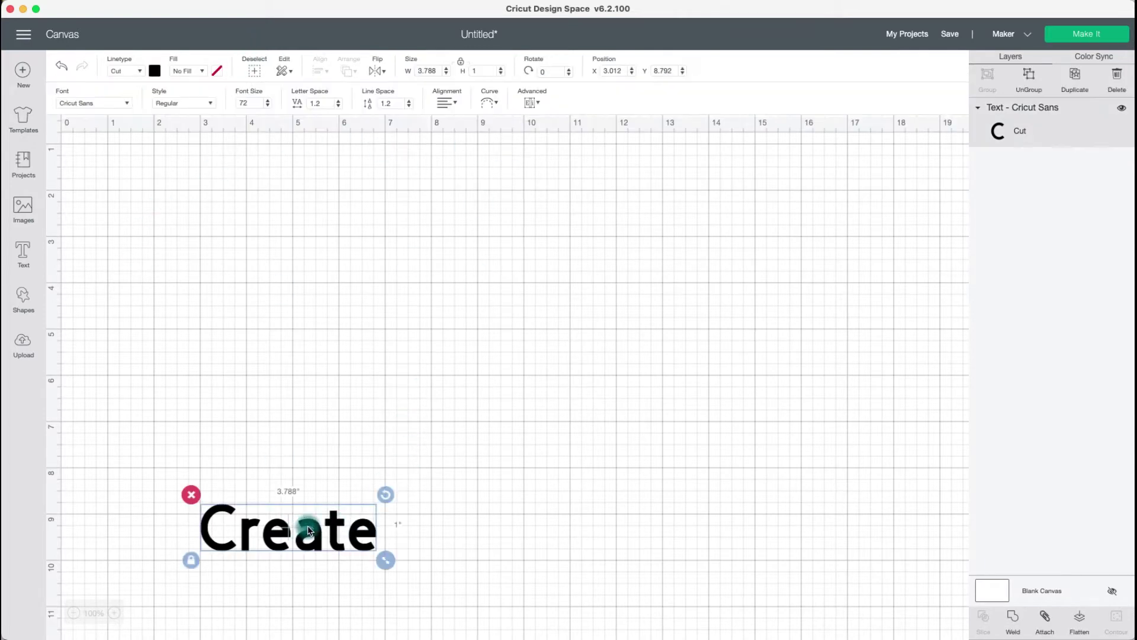
pyautogui.moveTo(303, 531); pyautogui.dragTo(323, 312)
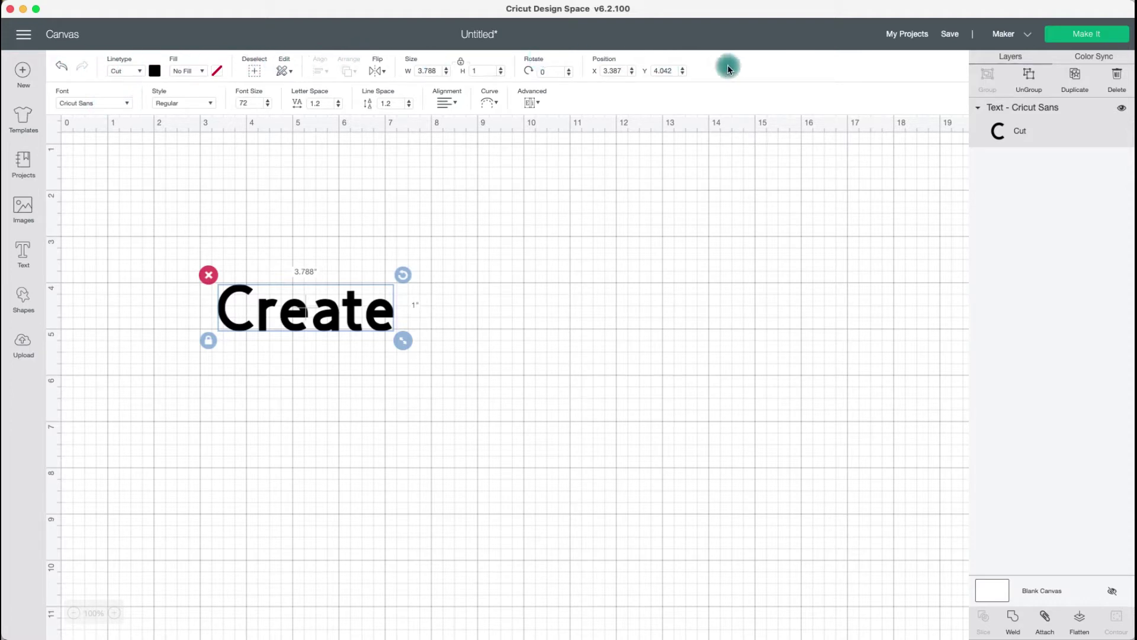
# Set the "Create" text's linetype to Draw and its font style to Bold
pyautogui.click(138, 73)
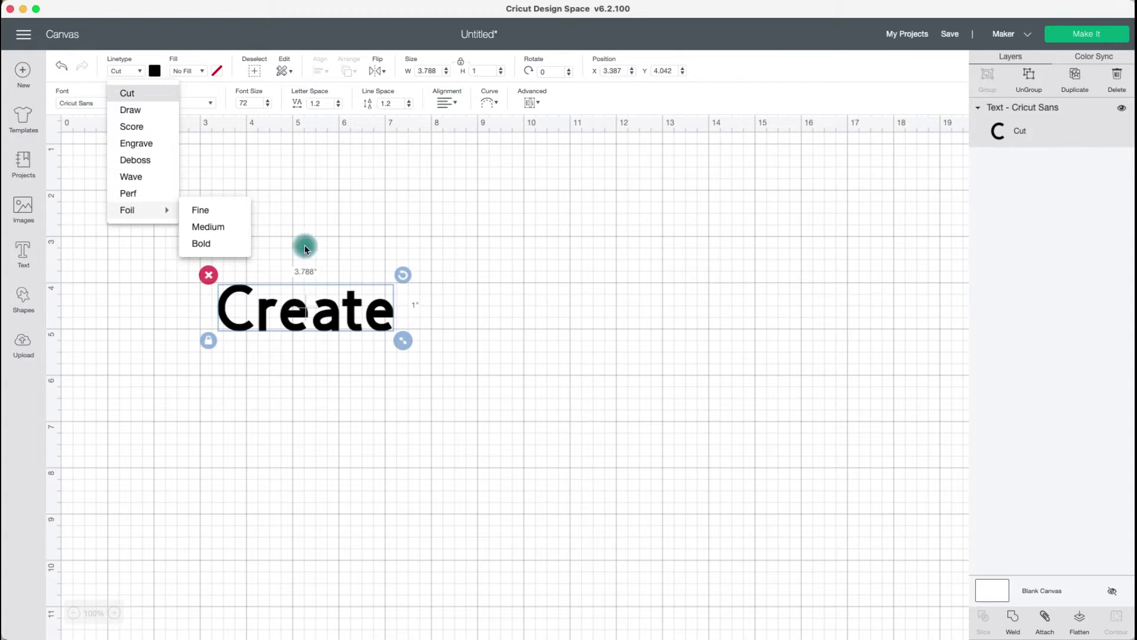
pyautogui.click(143, 110)
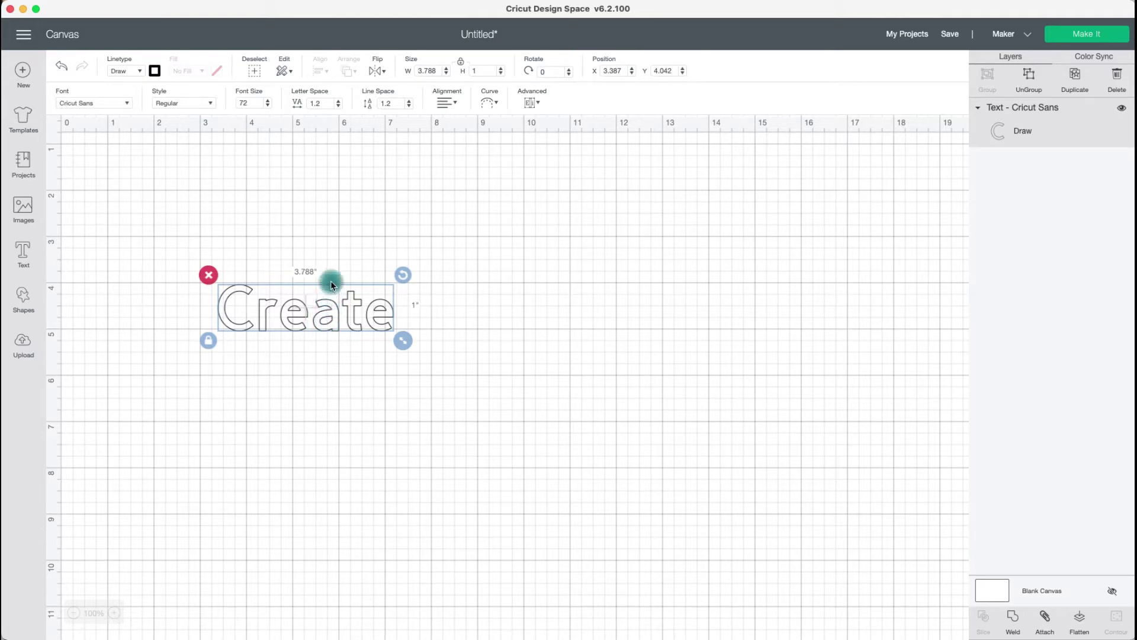
pyautogui.click(186, 105)
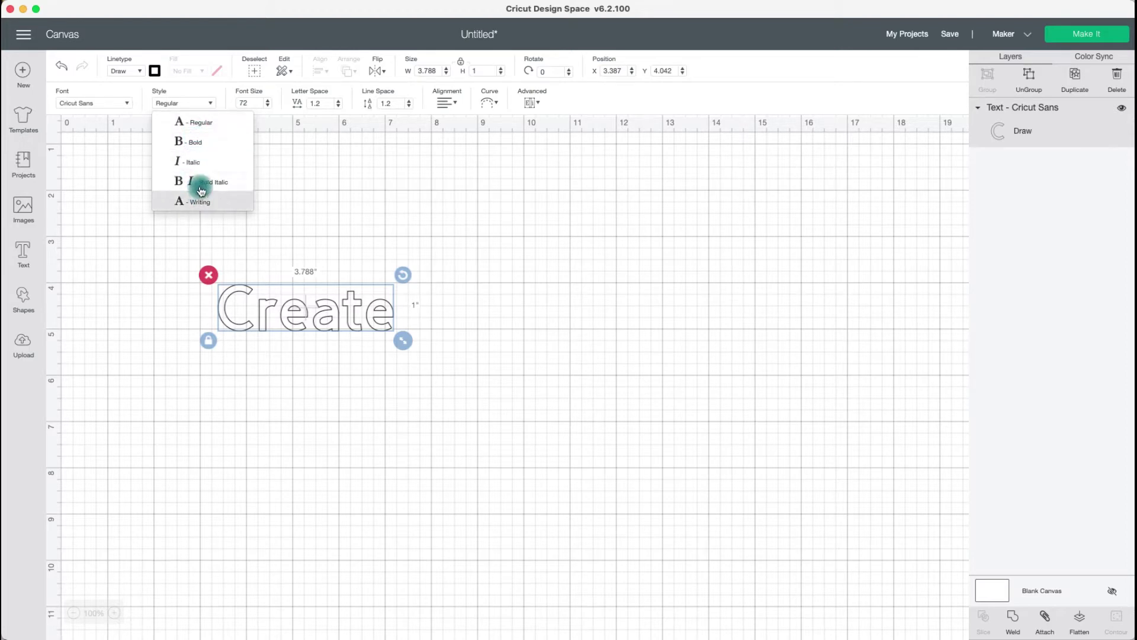
pyautogui.click(198, 145)
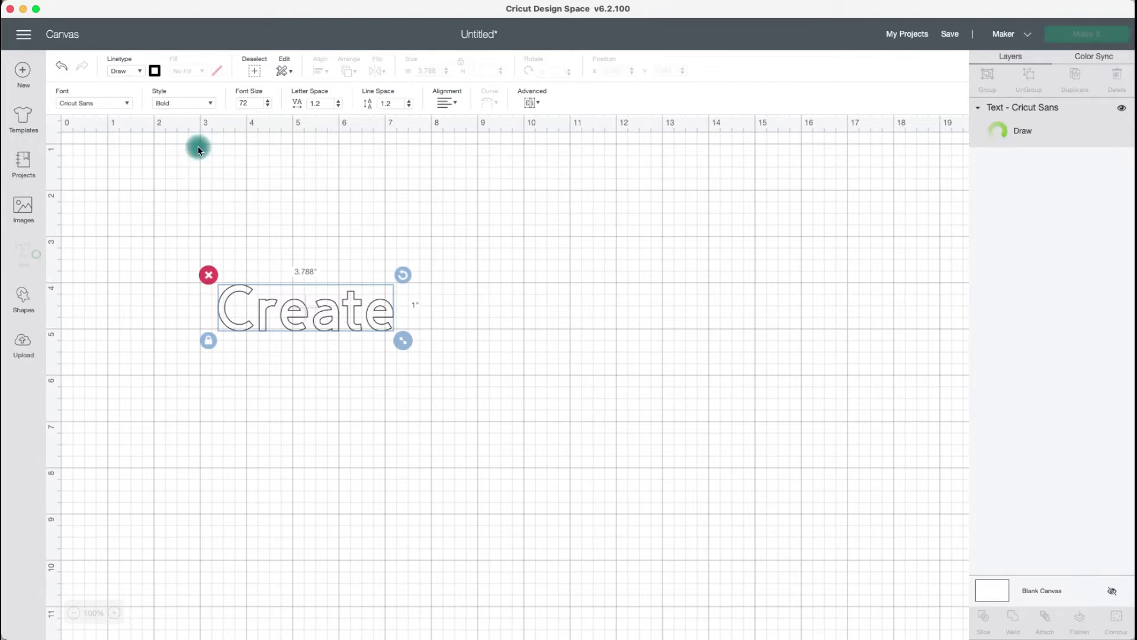
# Apply the Bold Italic style to the "Create" text and set its linetype to Draw
pyautogui.click(184, 105)
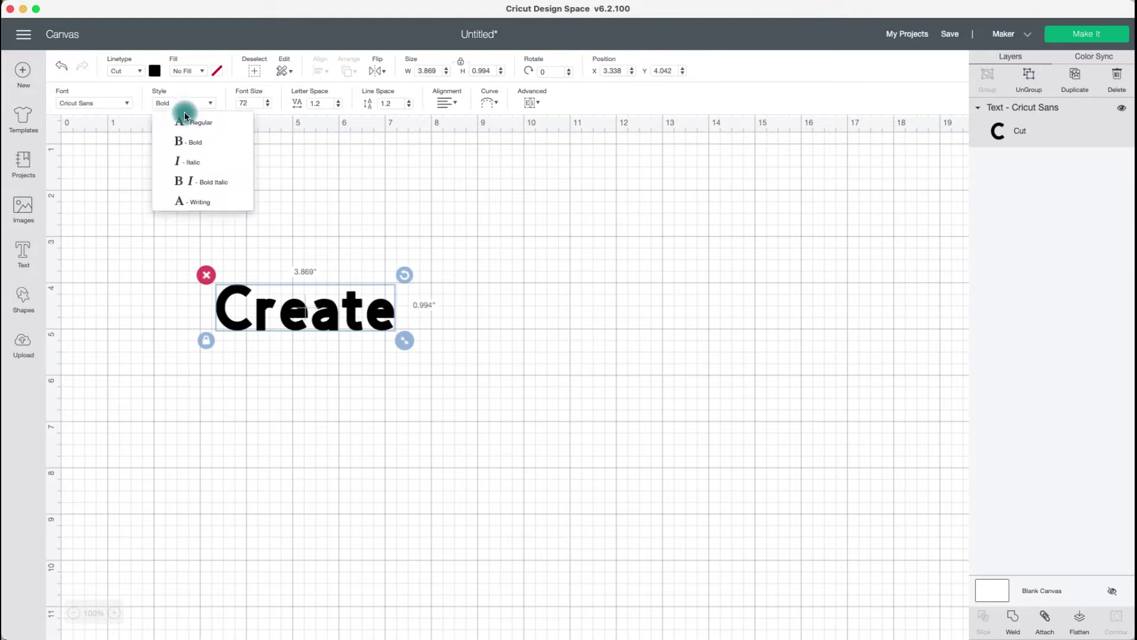
pyautogui.click(206, 183)
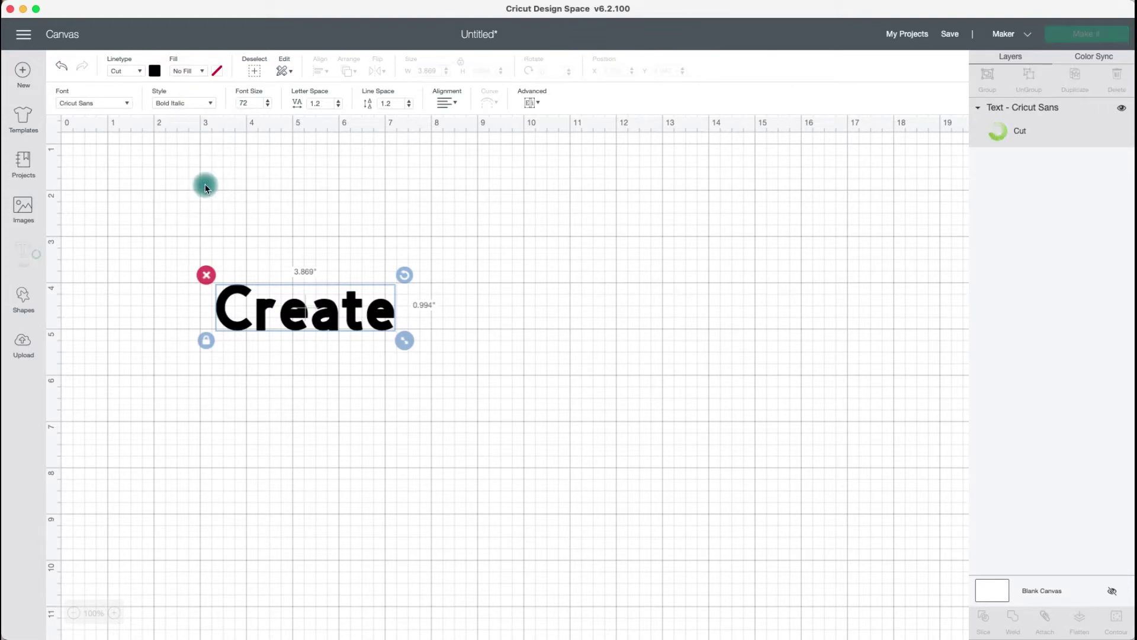
pyautogui.click(179, 101)
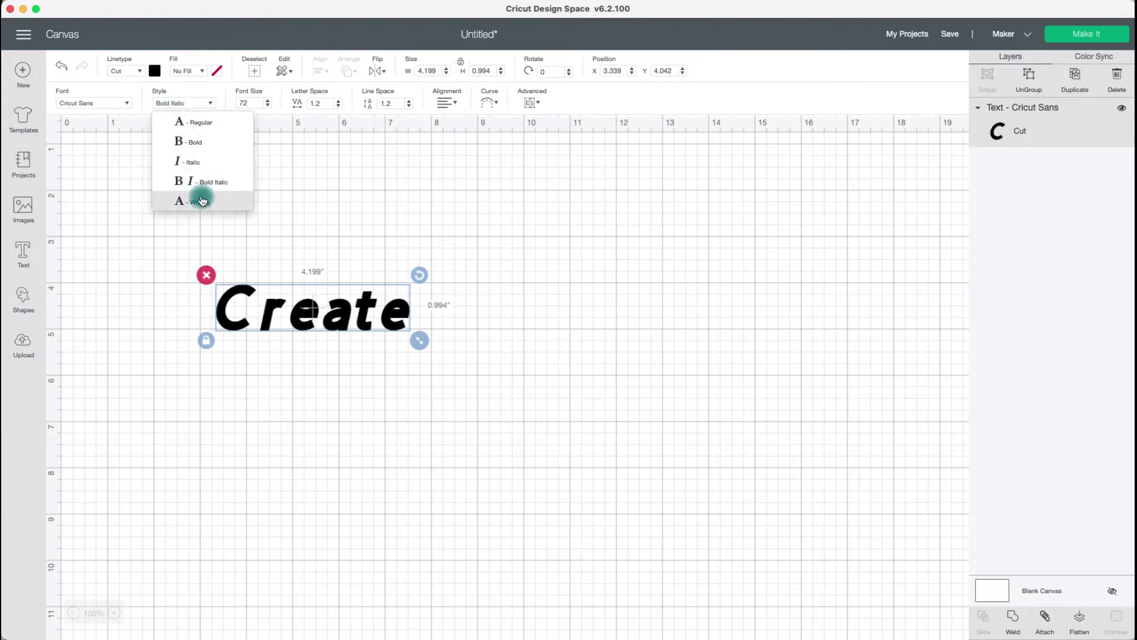
pyautogui.click(130, 71)
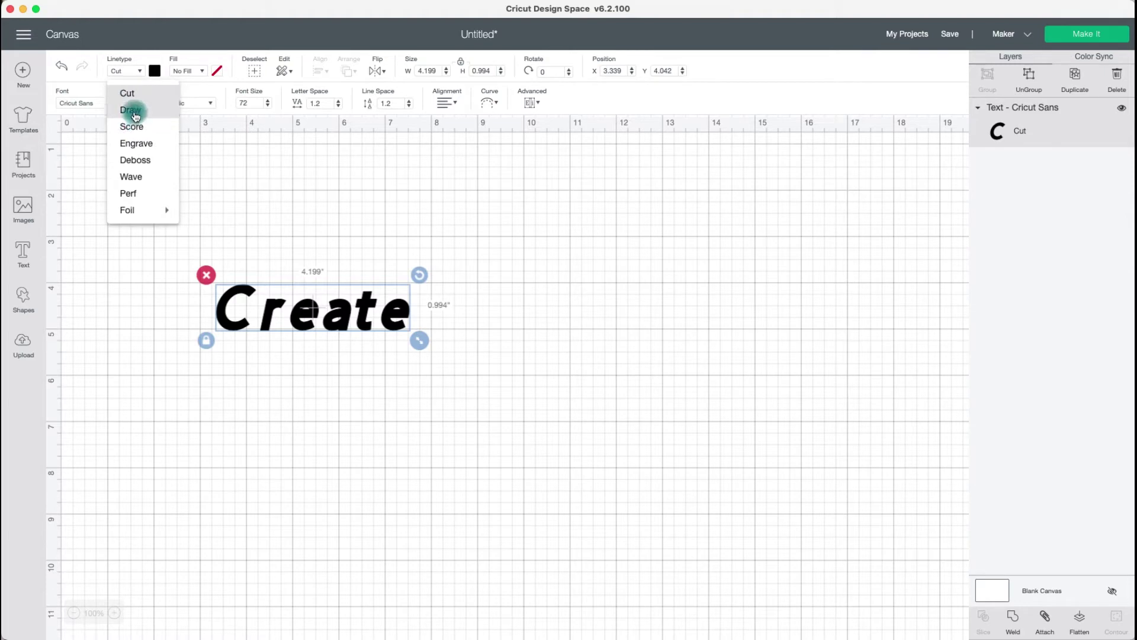
pyautogui.click(132, 111)
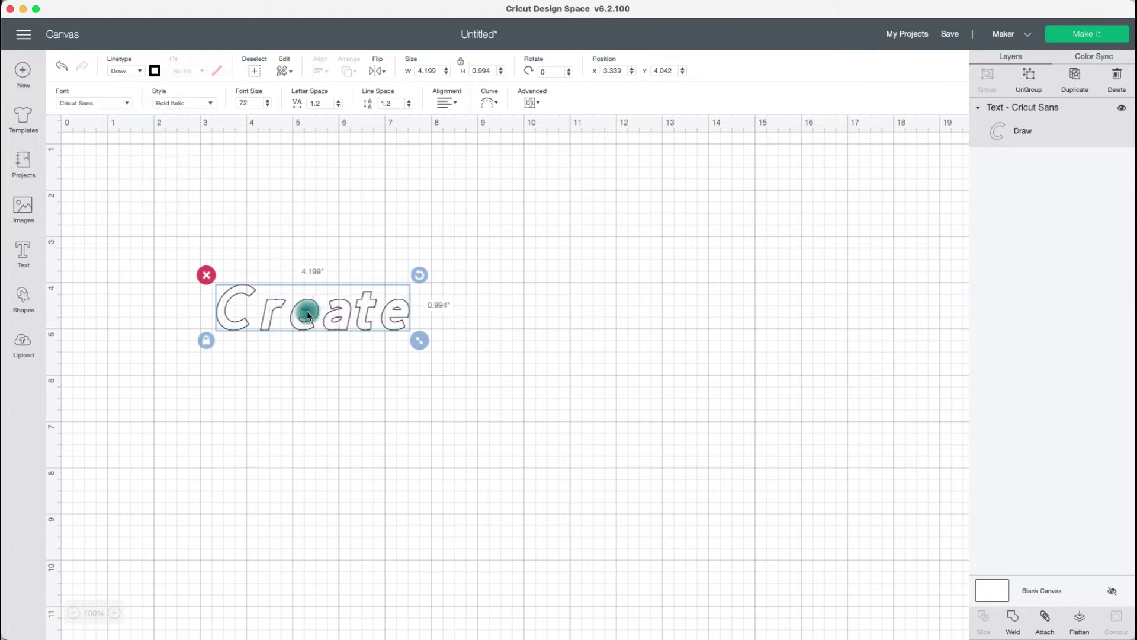
# Change the "Create" text's font style to Writing and deselect it
pyautogui.click(210, 106)
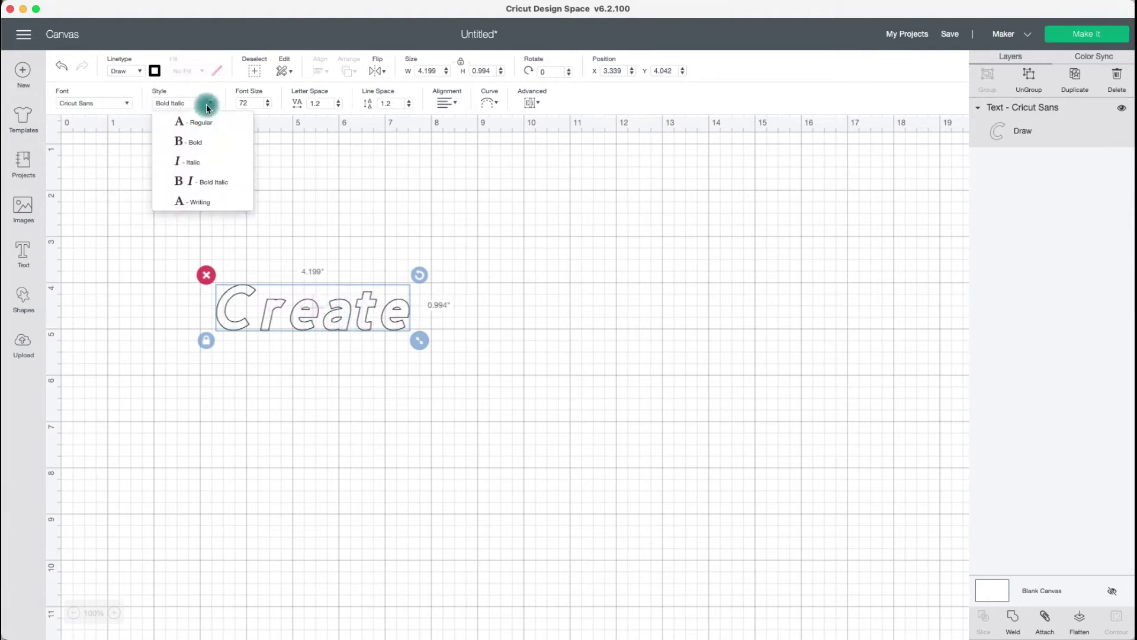
pyautogui.click(223, 211)
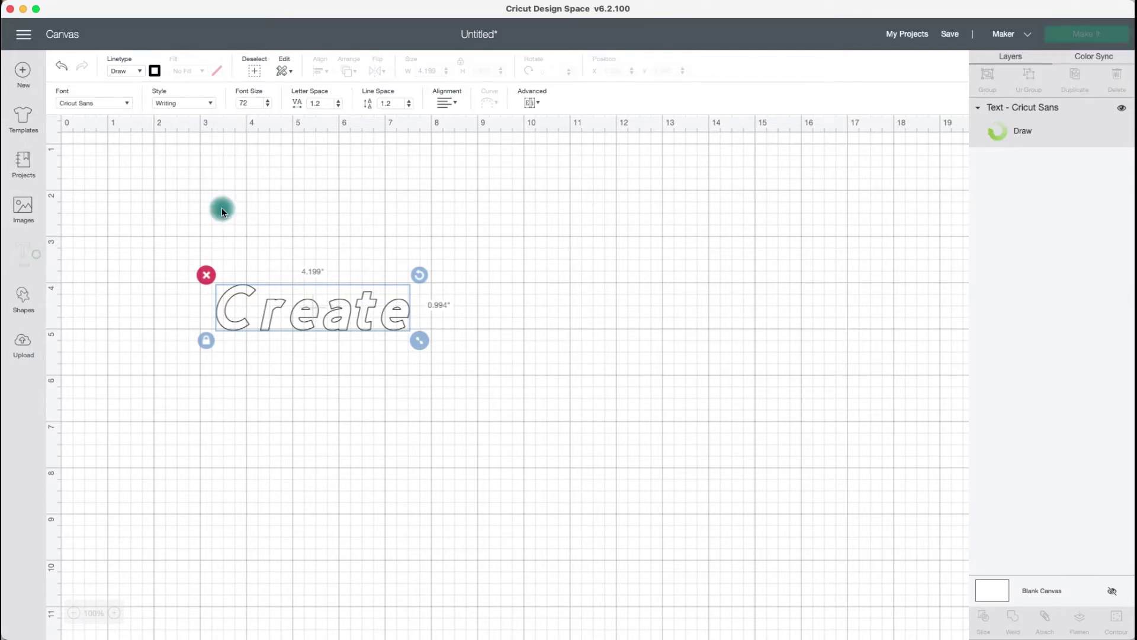
pyautogui.click(439, 321)
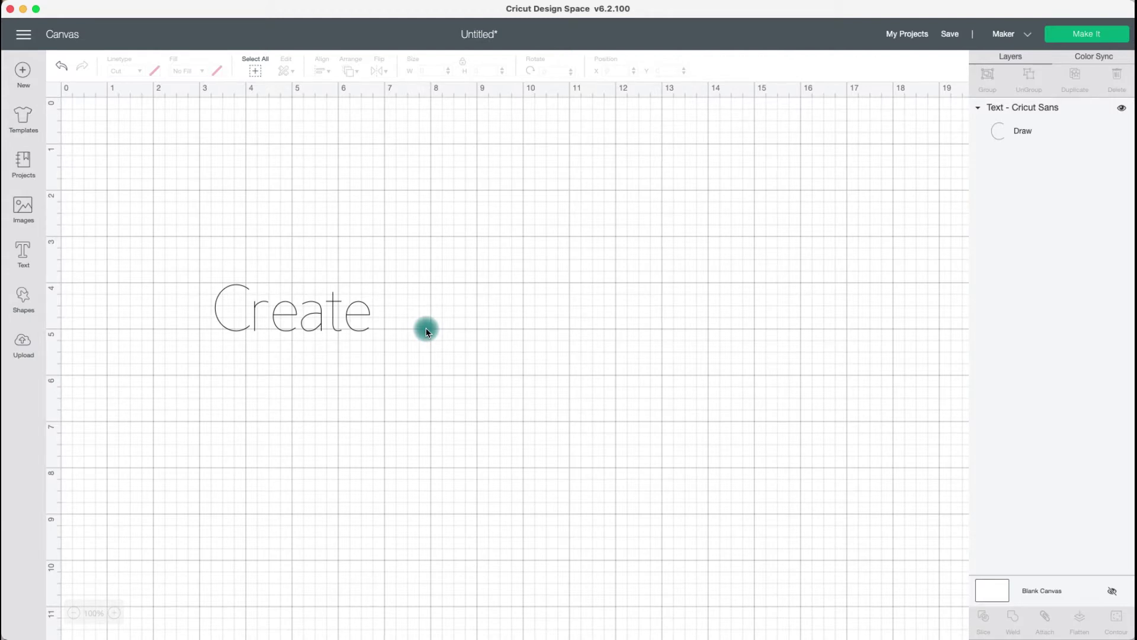
# Open the font list for the "Create" text and download the 3 Birds On Parade font
pyautogui.click(338, 324)
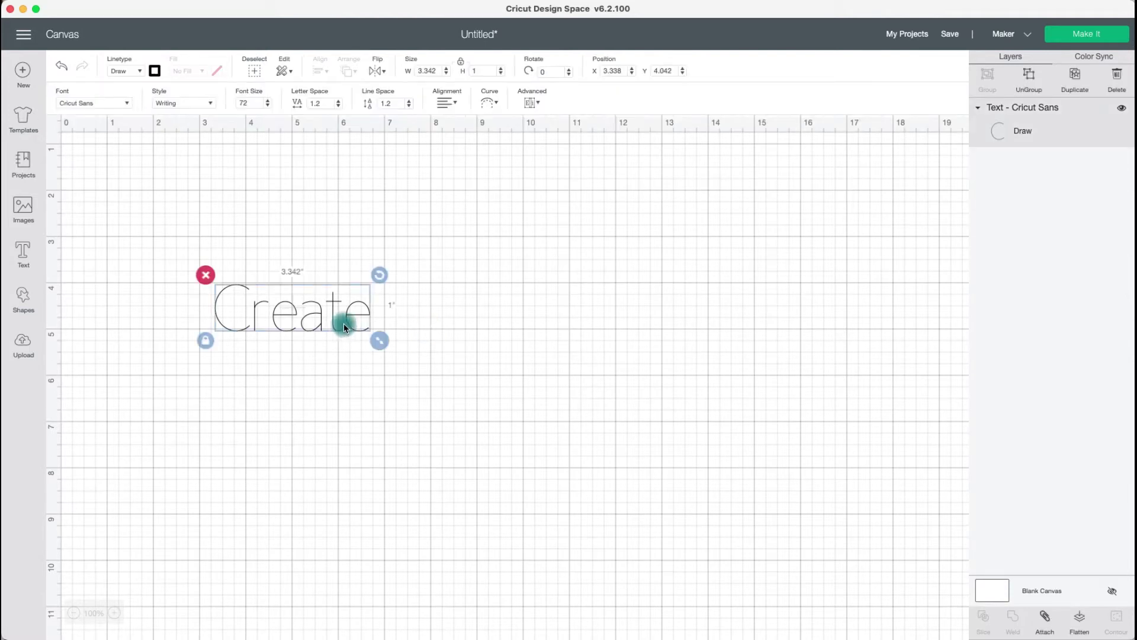
pyautogui.click(97, 107)
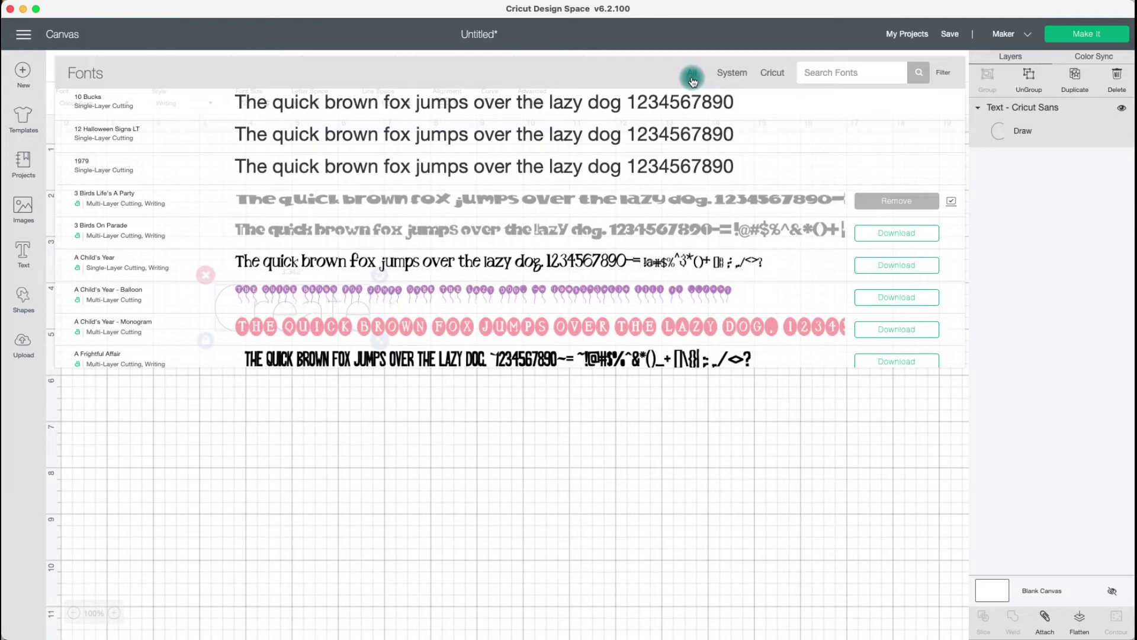
pyautogui.click(899, 237)
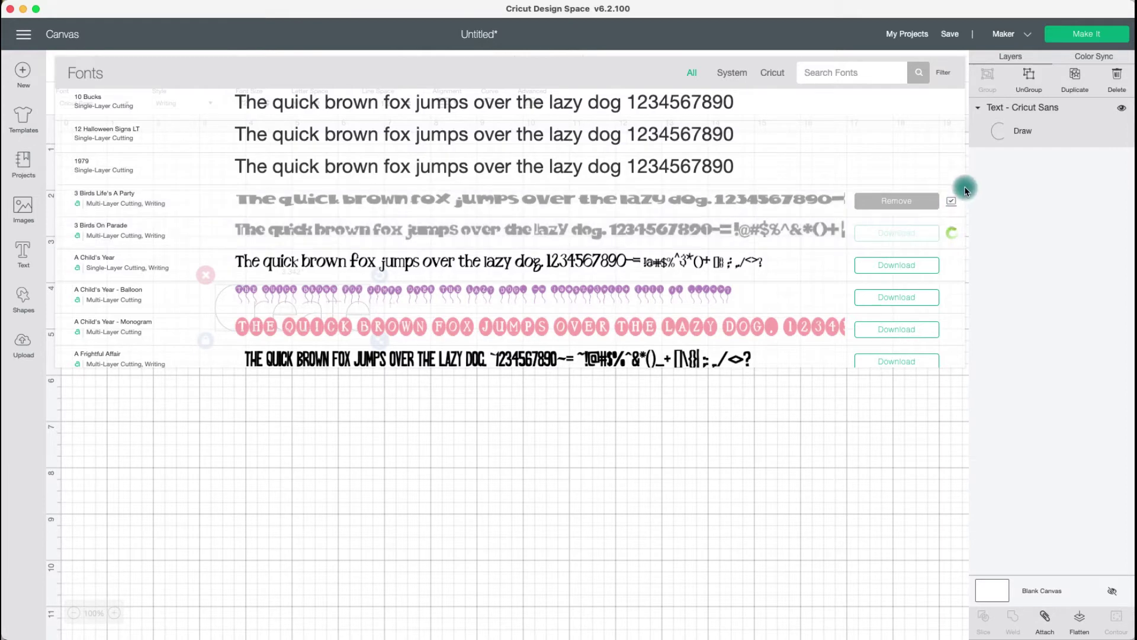
pyautogui.click(952, 203)
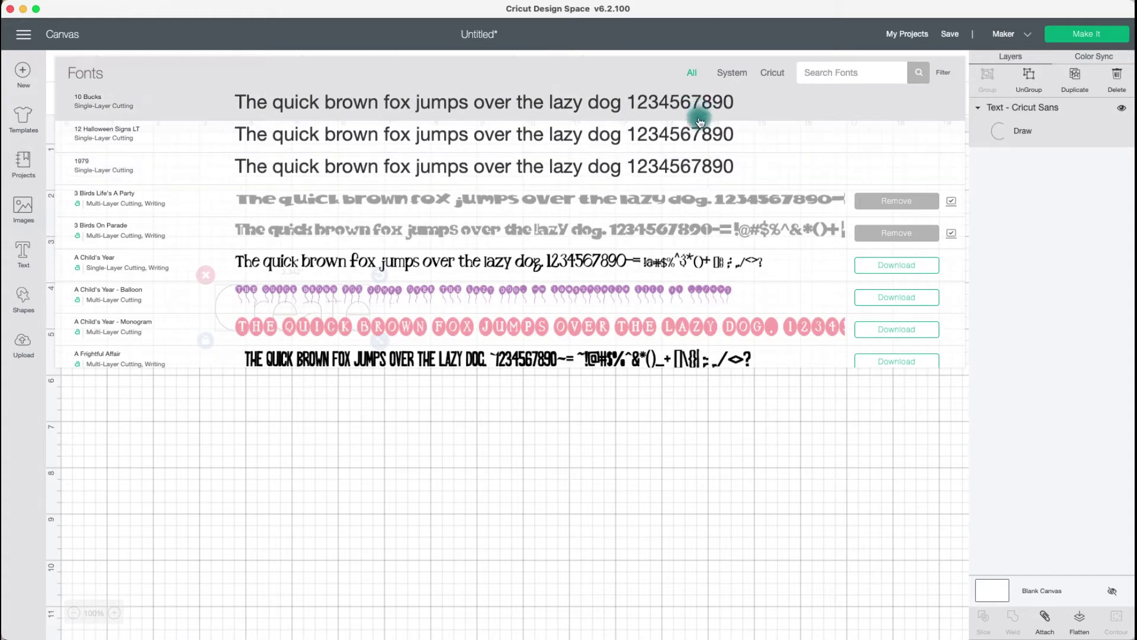
# Browse all fonts, the System fonts and the Cricut fonts, examining their previews, cutting or writing types and prices
pyautogui.scroll(-10, 698, 282)
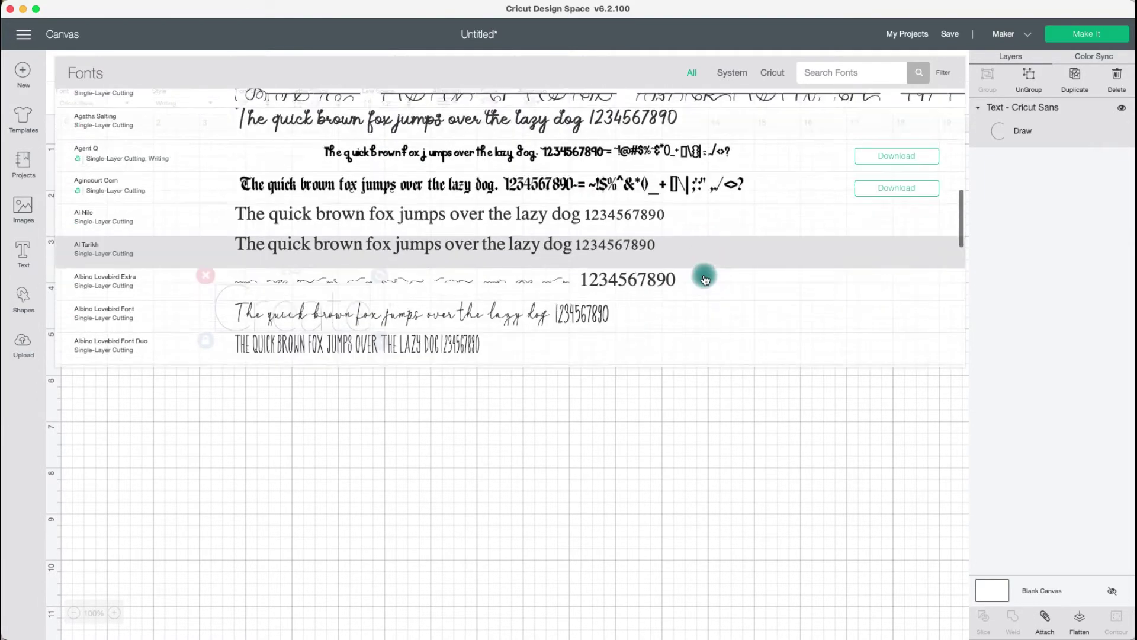
pyautogui.scroll(-1, 704, 279)
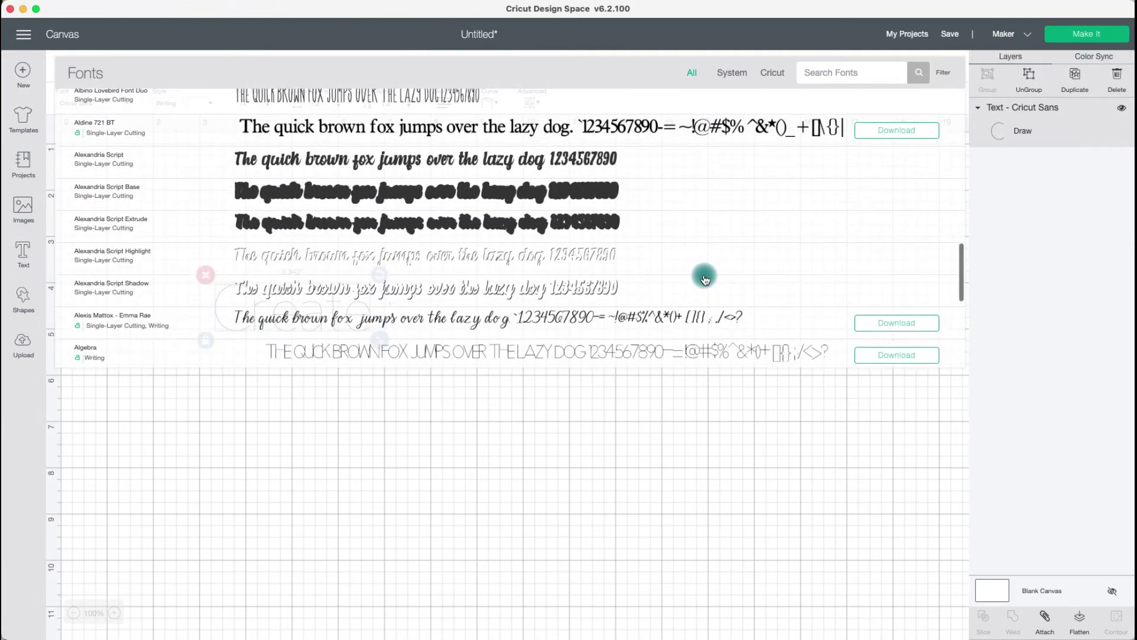
pyautogui.click(733, 73)
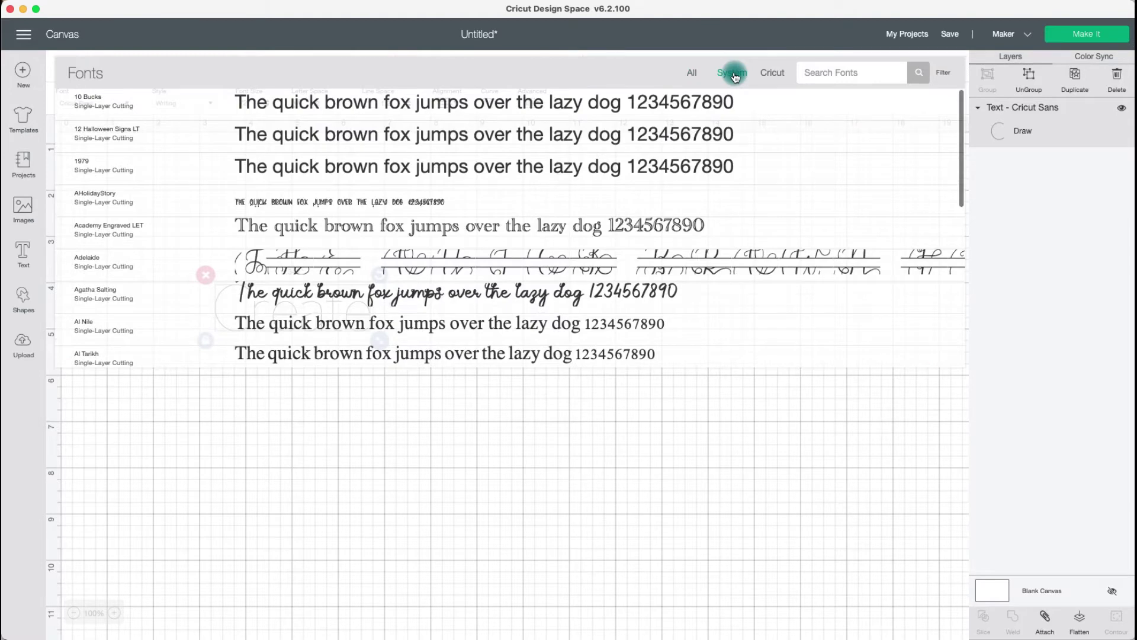
pyautogui.scroll(-6, 730, 259)
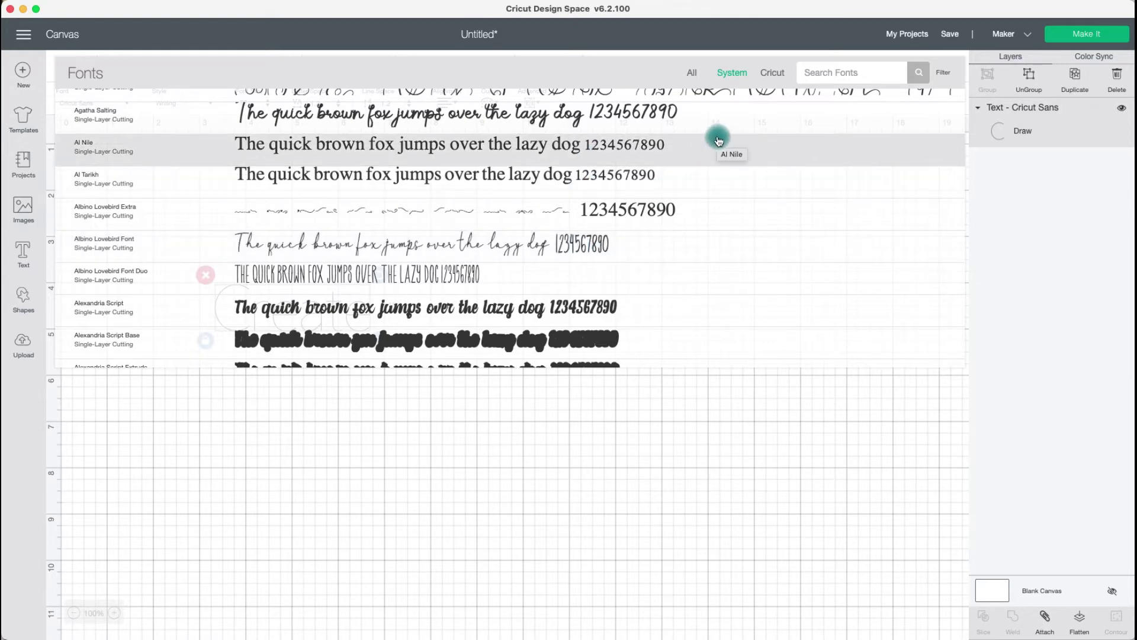
pyautogui.click(769, 72)
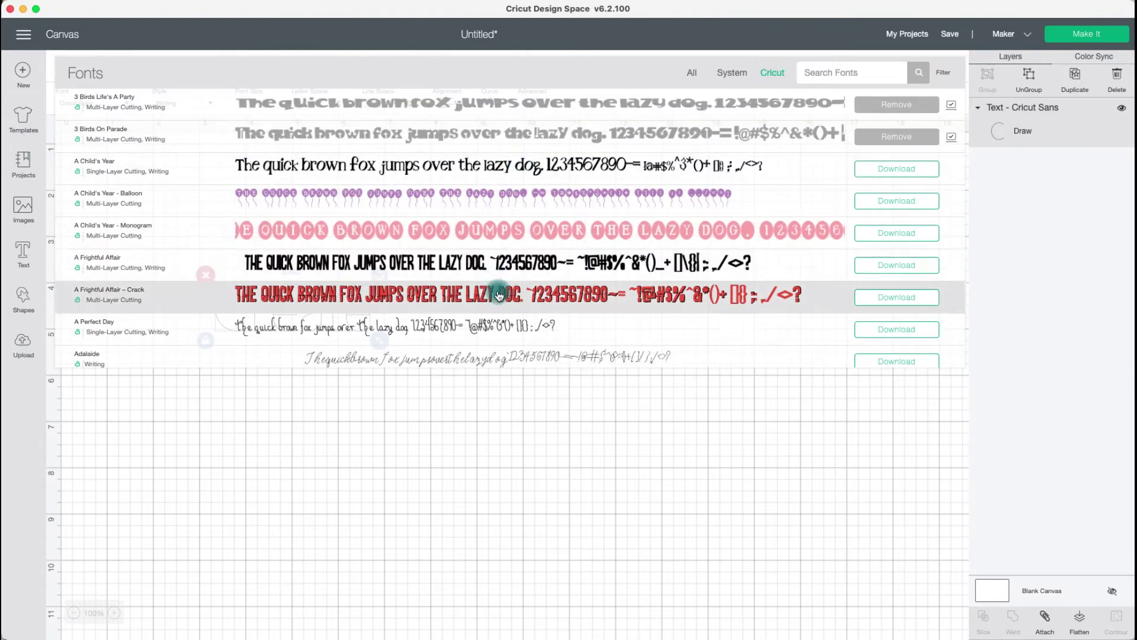
pyautogui.scroll(-15, 499, 295)
pyautogui.scroll(-4, 497, 290)
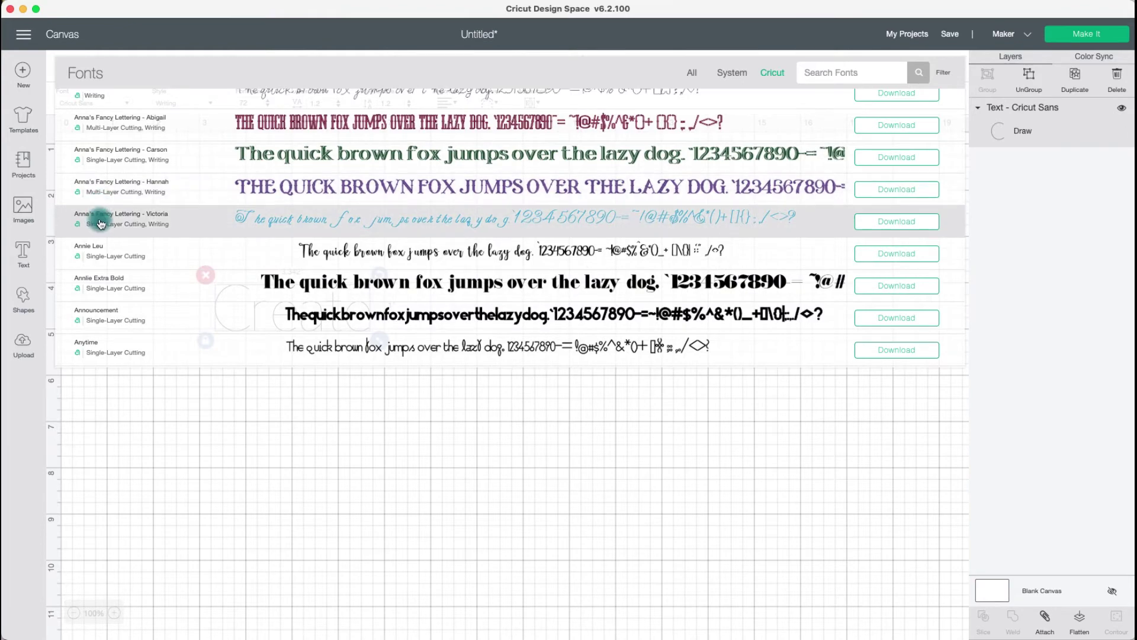
pyautogui.scroll(10, 119, 249)
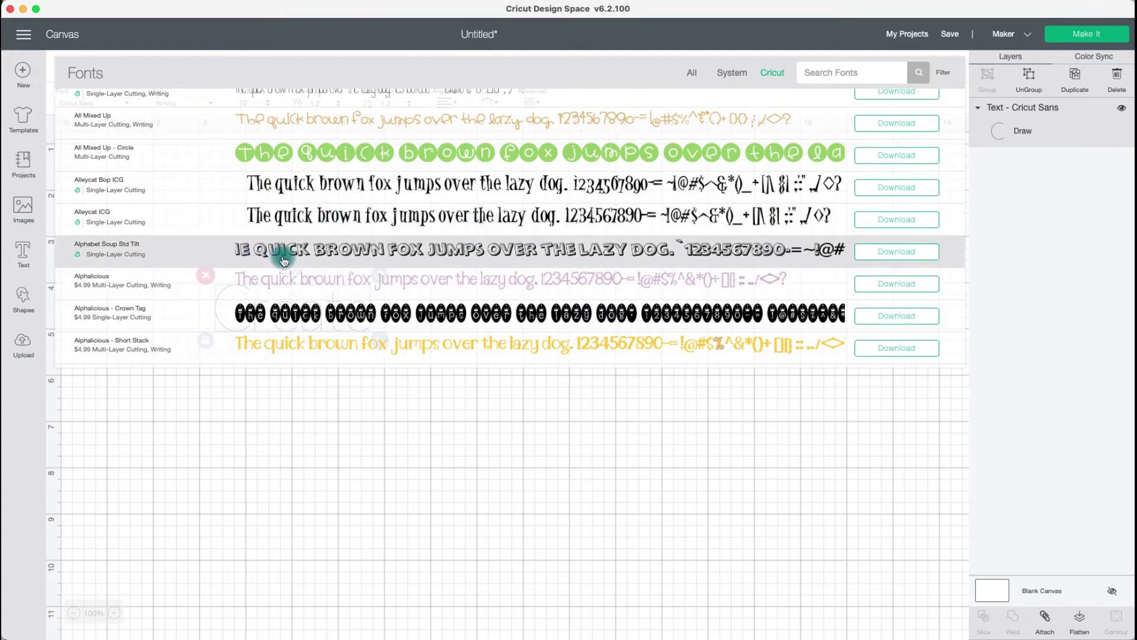
pyautogui.scroll(1, 335, 226)
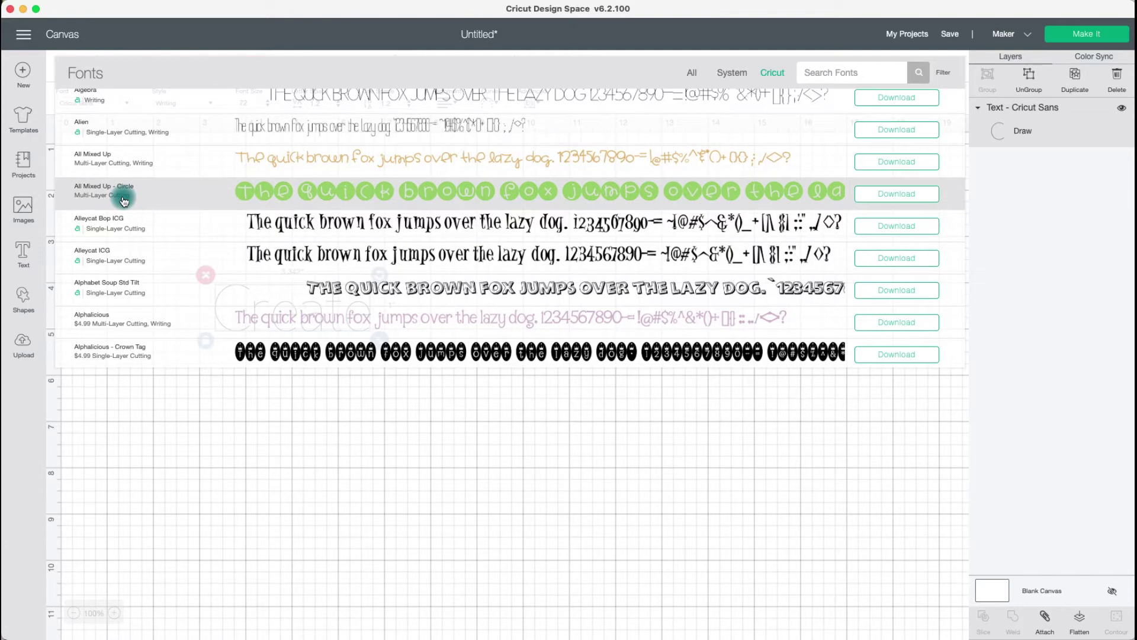
pyautogui.scroll(-1, 123, 199)
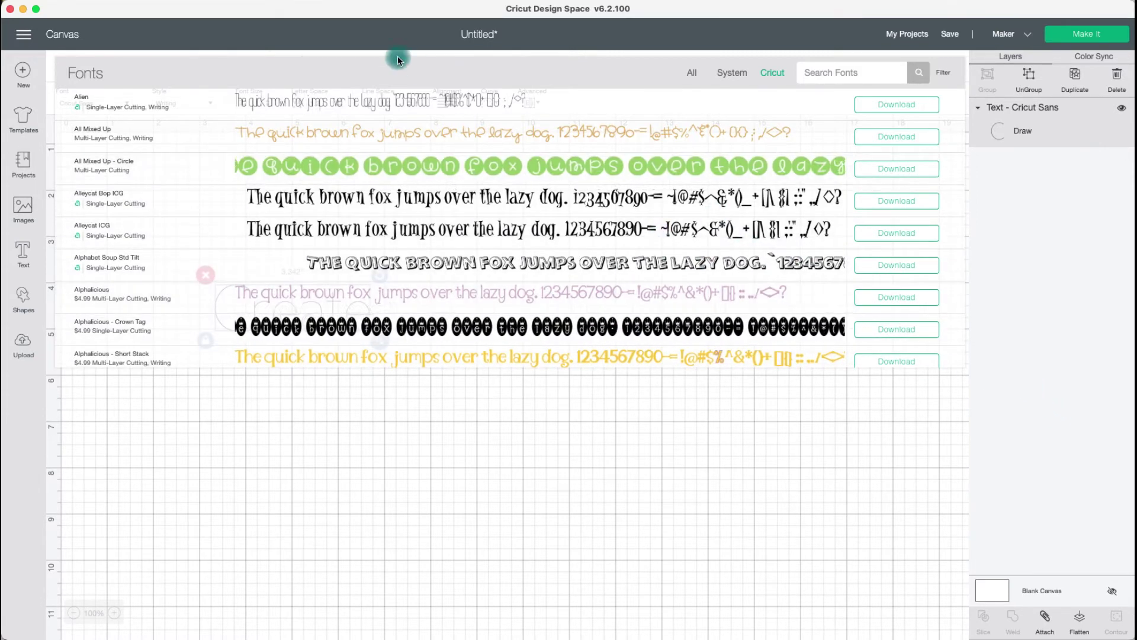
# Search the Cricut fonts for "magnol"
pyautogui.click(871, 75)
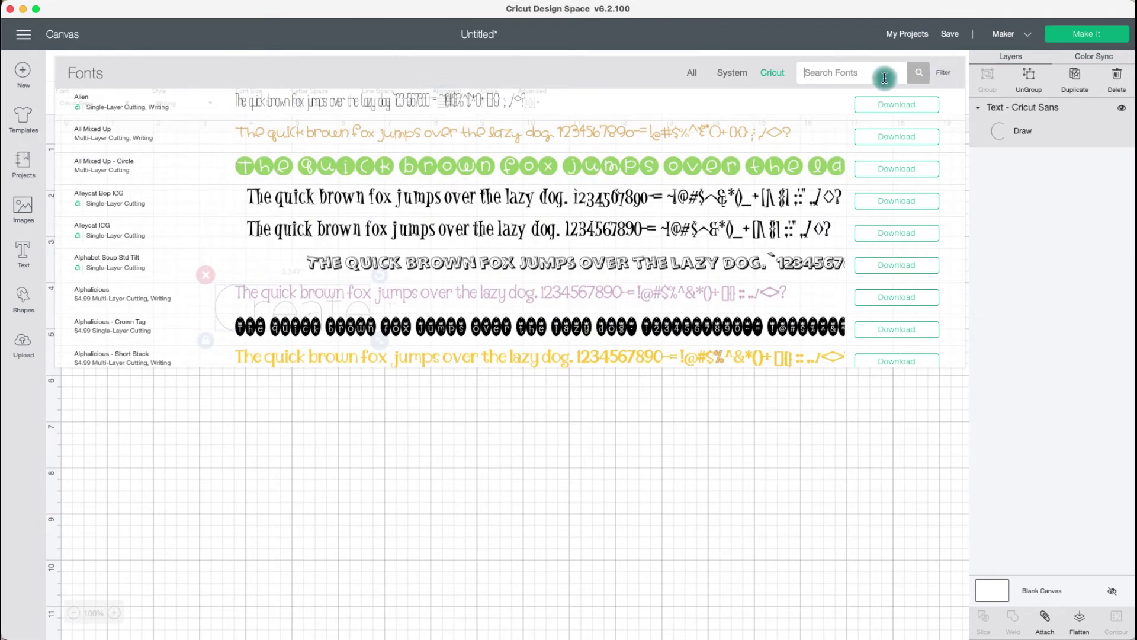
pyautogui.write('magnol')
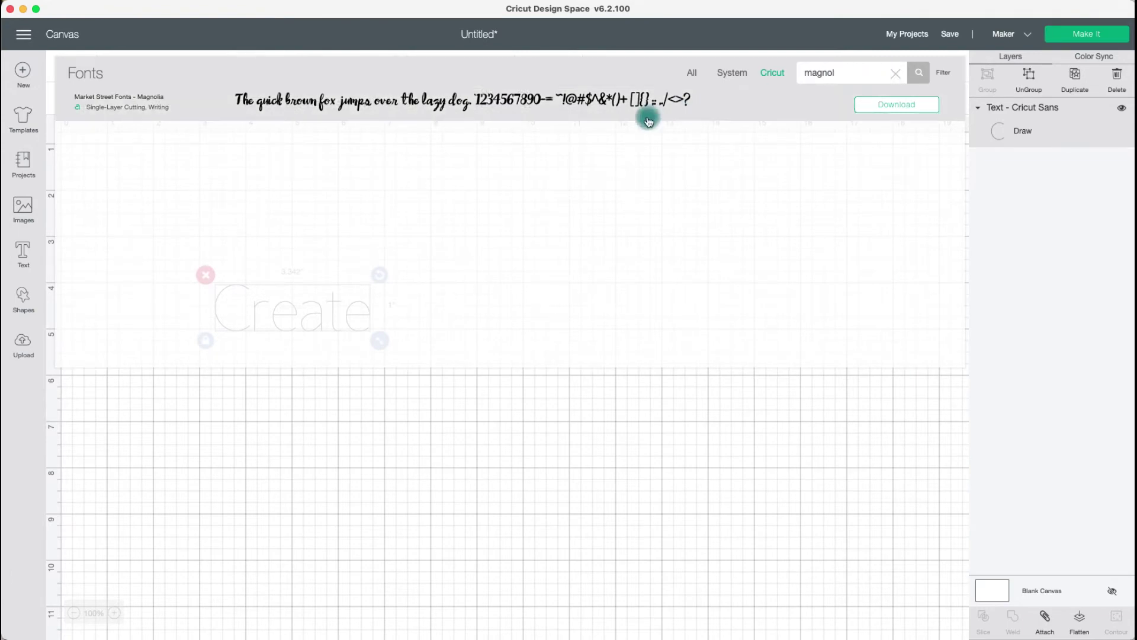
# Apply the Market Street Fonts - Magnolia font to the "Create" text and toggle the My Fonts filter in its font list
pyautogui.click(397, 110)
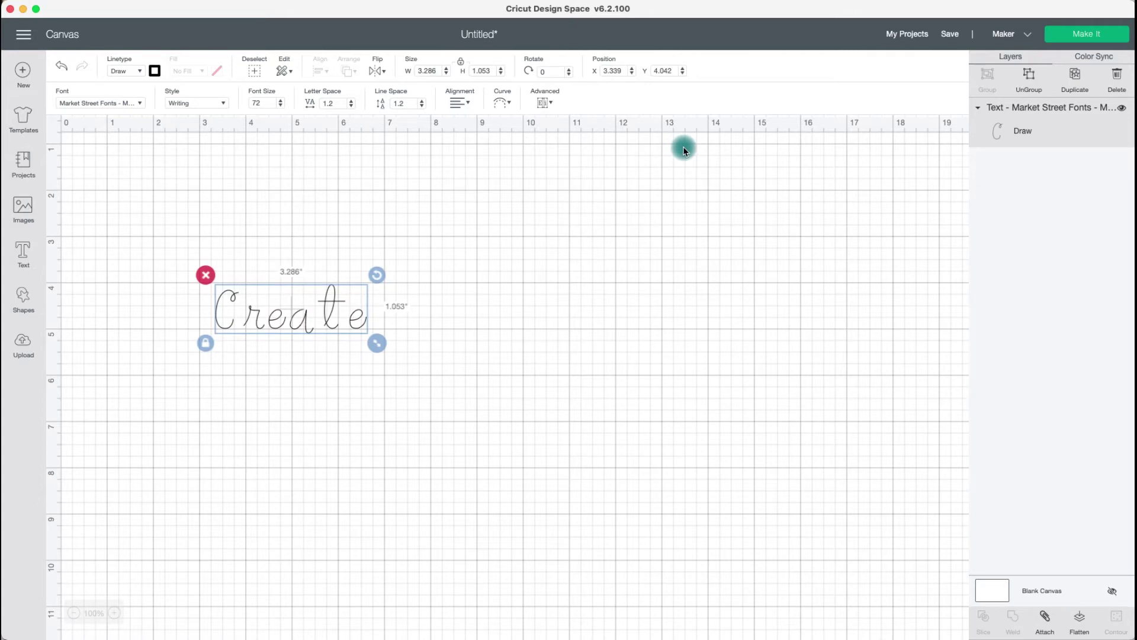
pyautogui.click(112, 104)
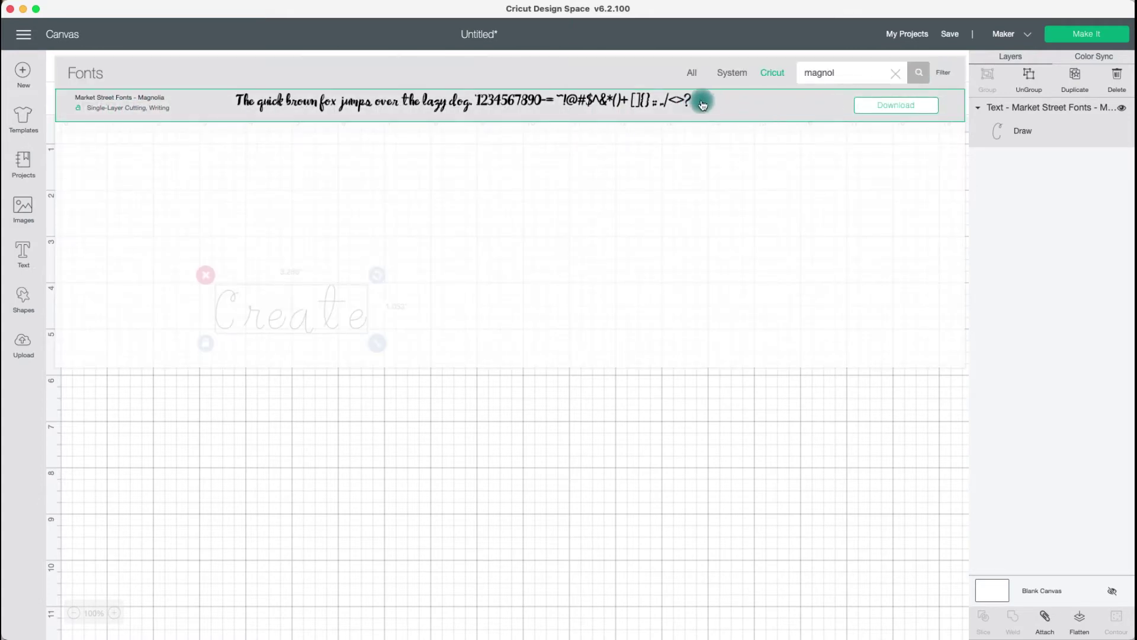
pyautogui.click(945, 75)
pyautogui.click(872, 106)
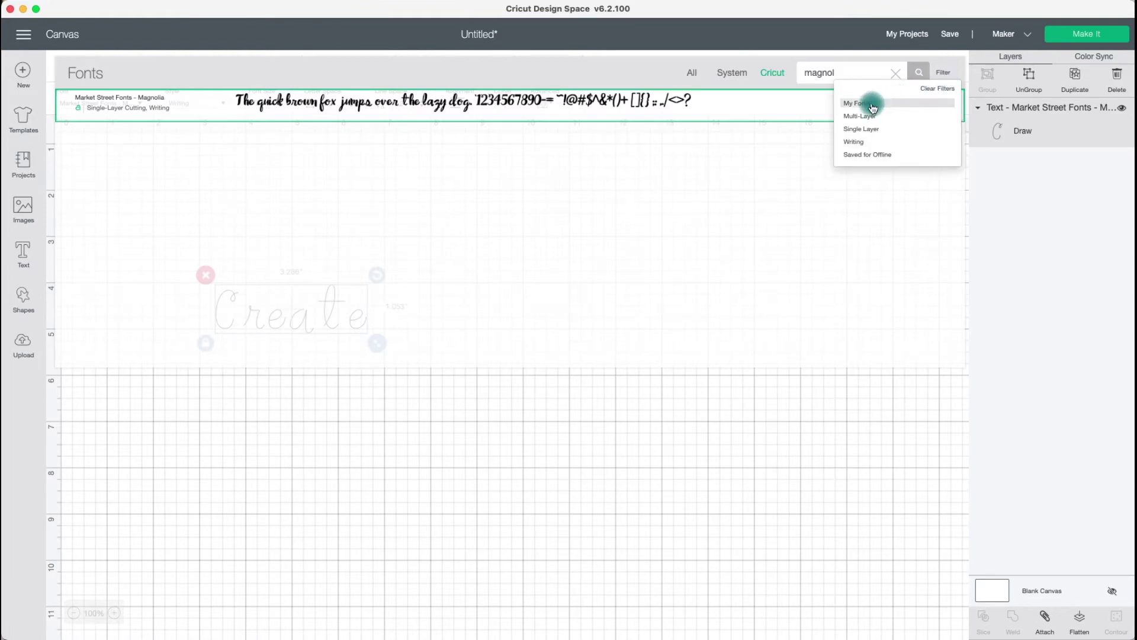
pyautogui.click(942, 75)
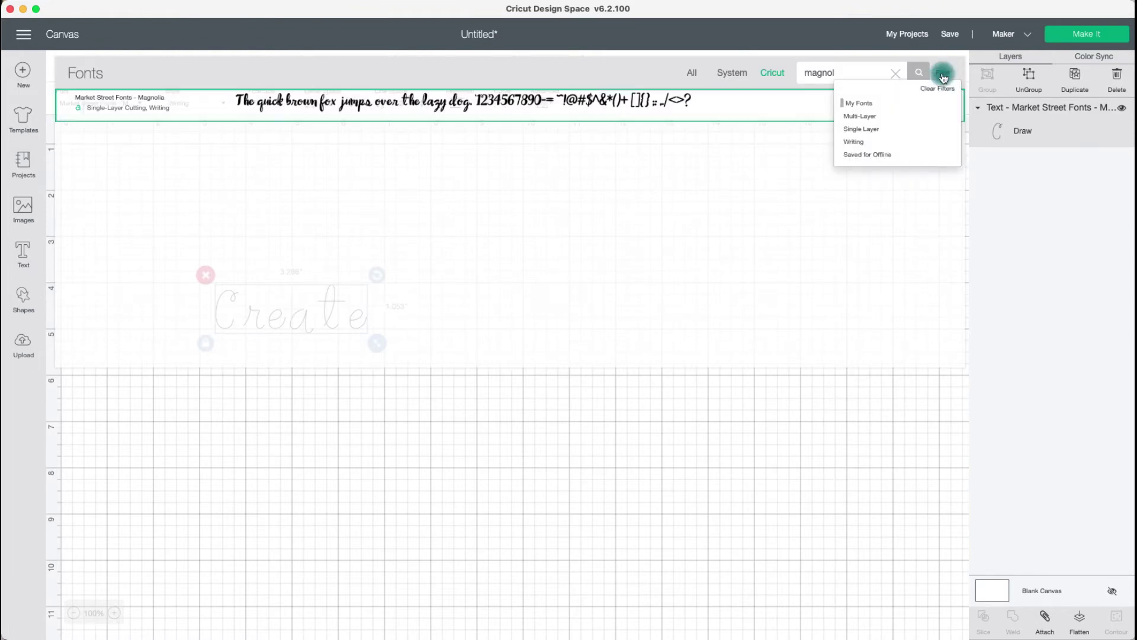
pyautogui.click(873, 106)
# Clear the font search and the My Fonts filter, and browse the Cricut fonts for their cutting and writing types
pyautogui.doubleClick(832, 72)
pyautogui.click(761, 75)
pyautogui.click(927, 80)
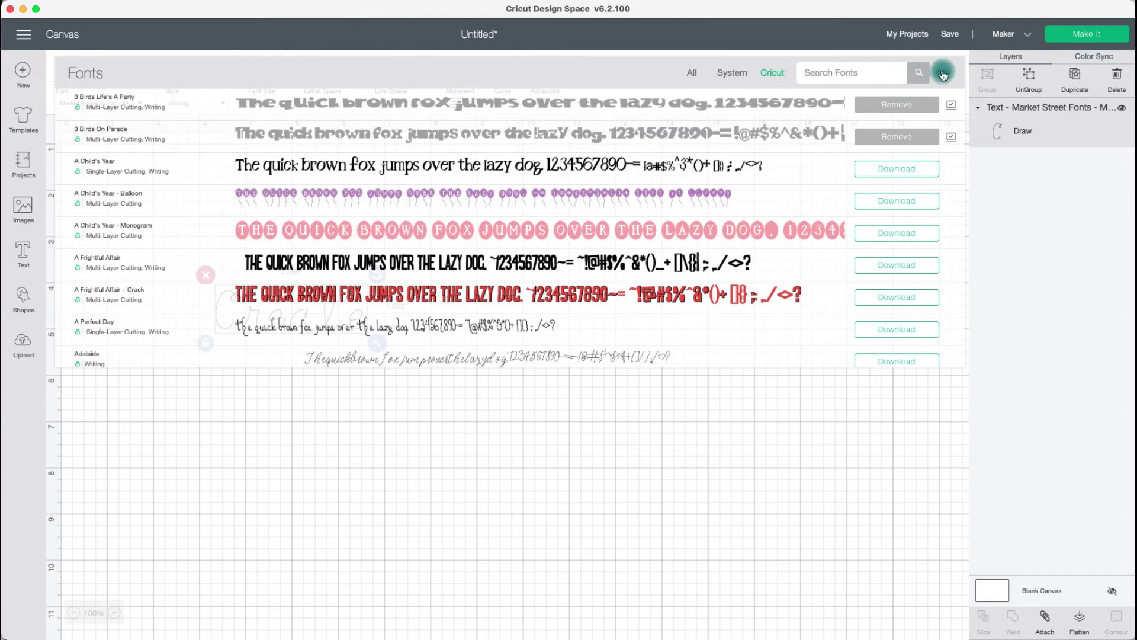
pyautogui.click(944, 73)
pyautogui.click(878, 105)
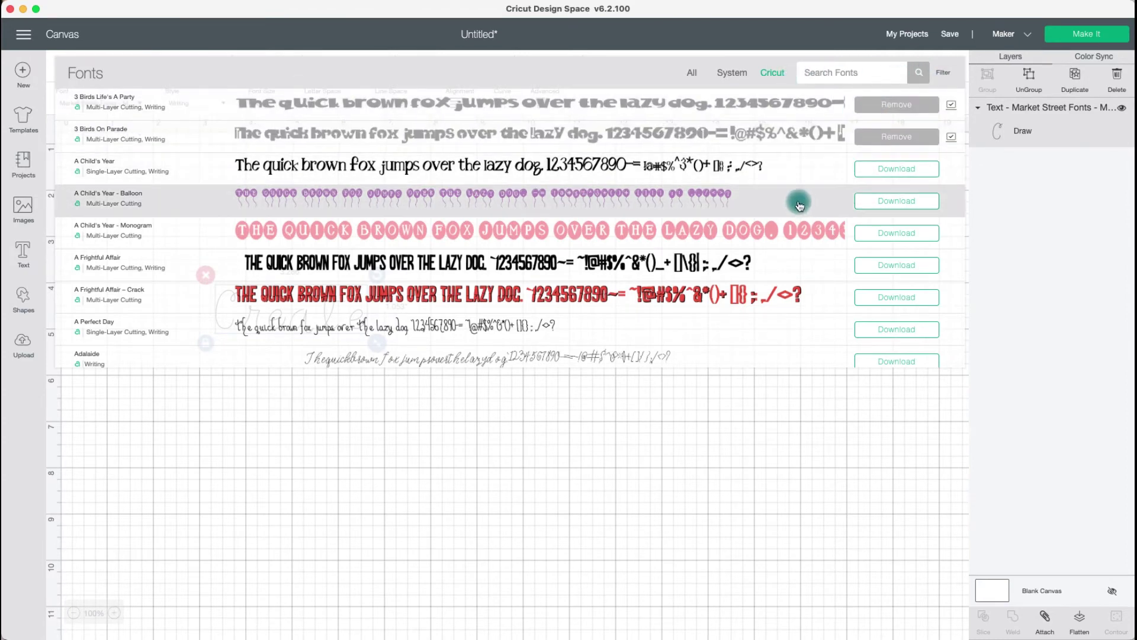
pyautogui.scroll(-5, 802, 204)
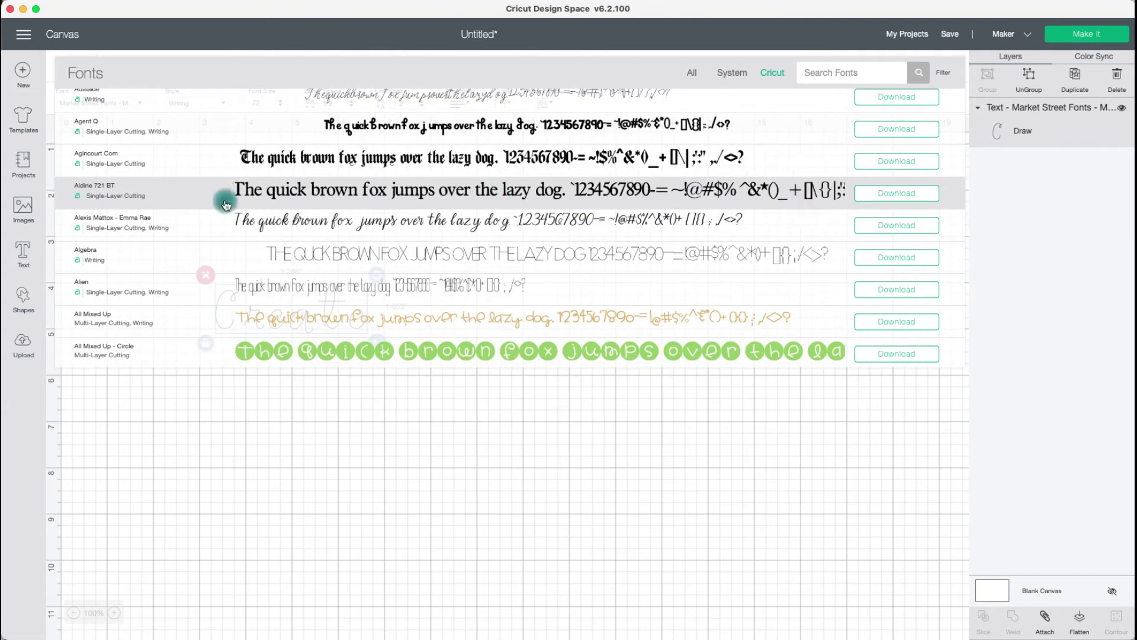
pyautogui.scroll(-3, 95, 204)
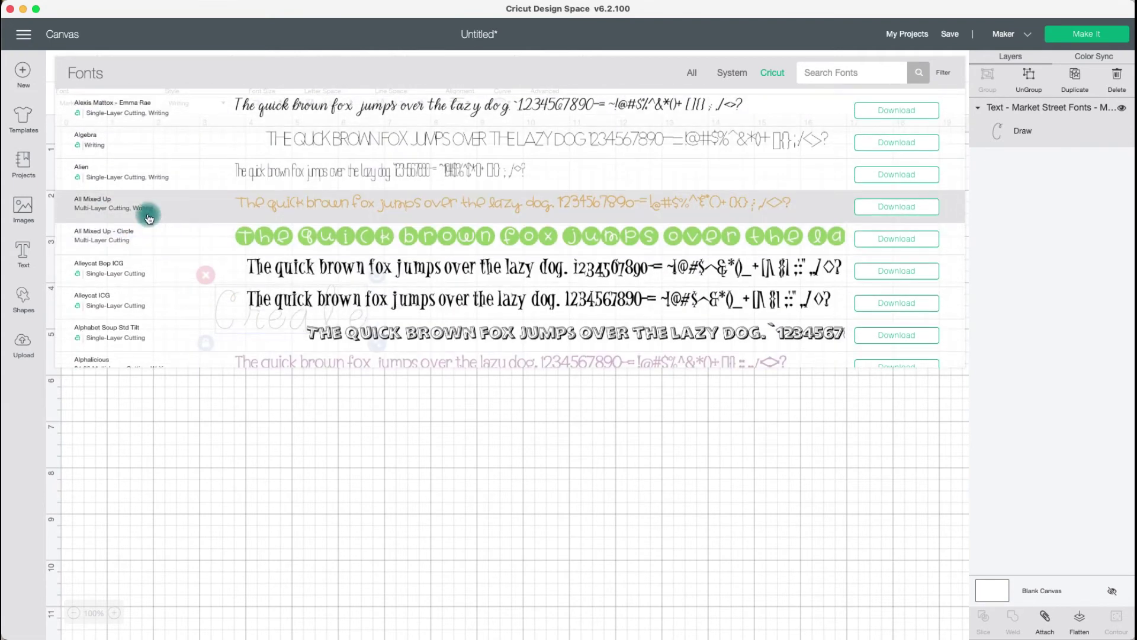
# Filter the Cricut fonts by Multi-Layer and apply A Frightful Affair – Crack to the "Create" text
pyautogui.click(940, 73)
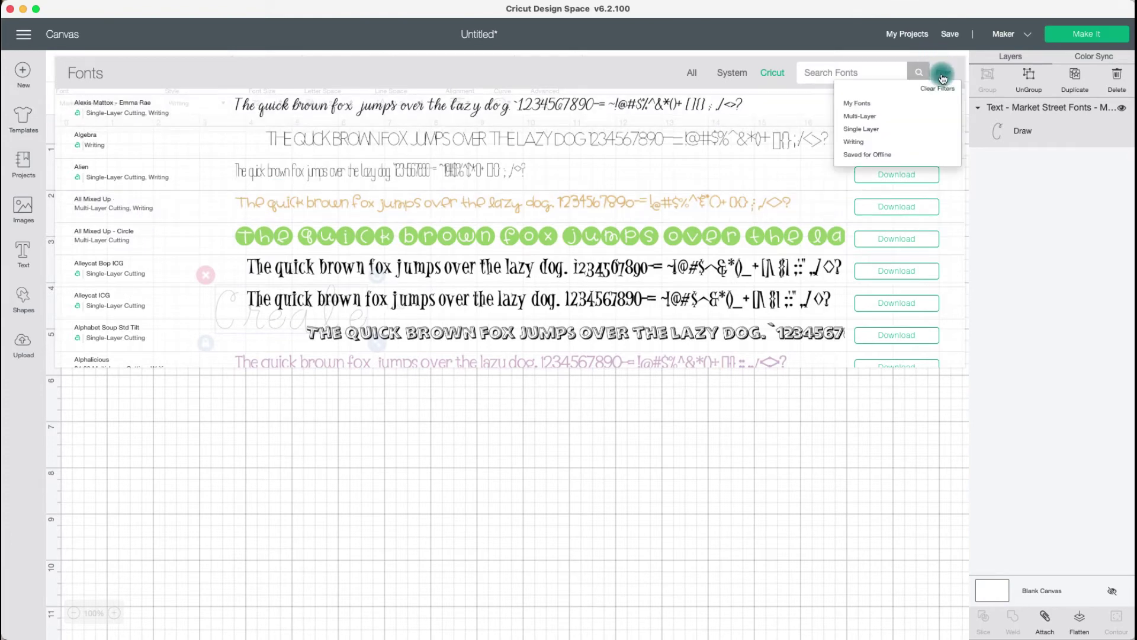
pyautogui.click(876, 117)
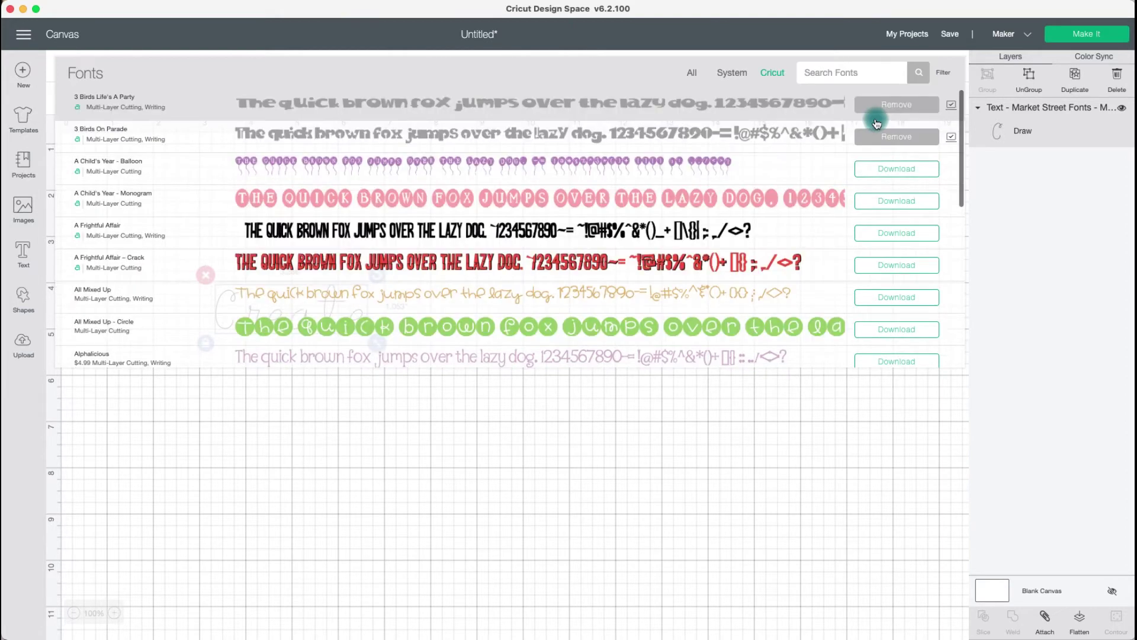
pyautogui.click(650, 264)
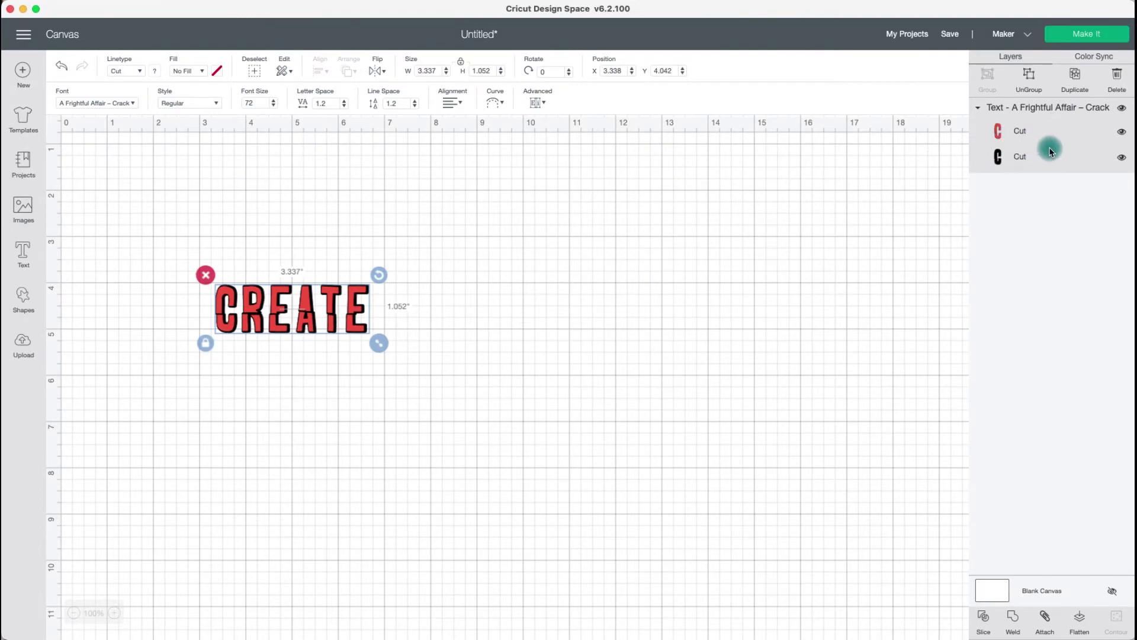
# Filter the Cricut fonts by Single Layer and Writing, and apply Anna's Fancy Lettering - Carson to the "Create" text
pyautogui.click(100, 103)
pyautogui.click(943, 72)
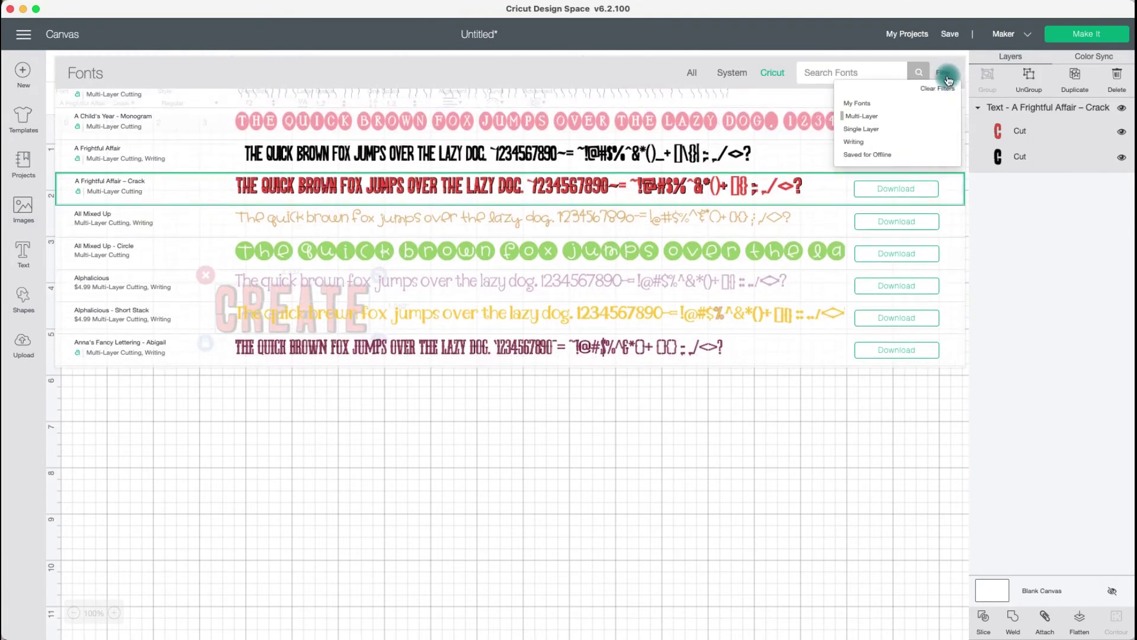
pyautogui.click(871, 132)
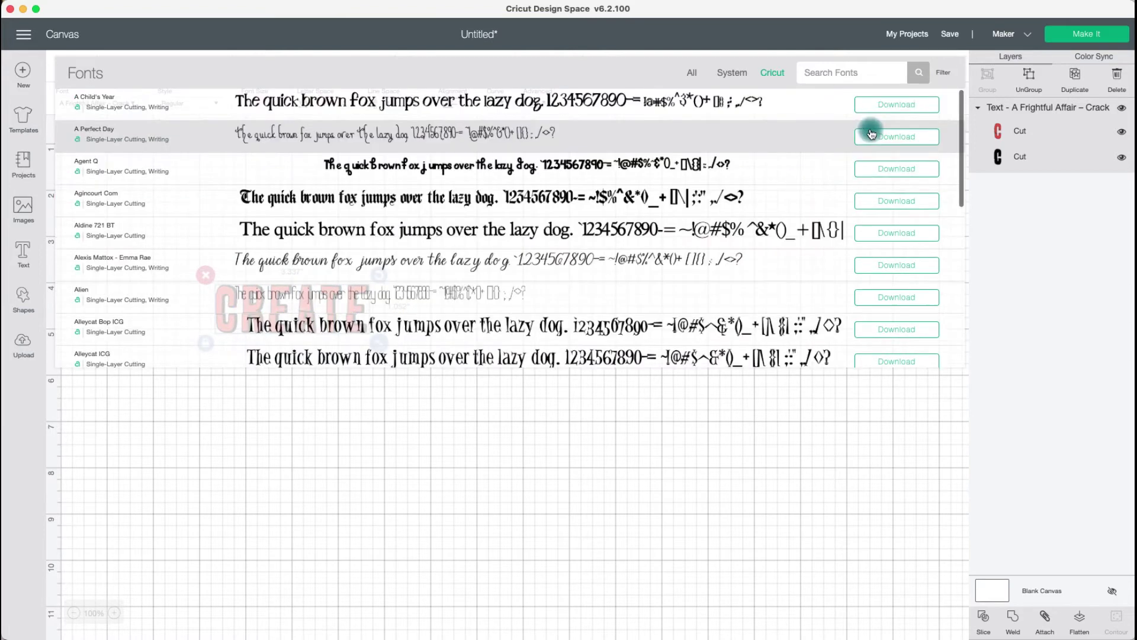
pyautogui.click(946, 76)
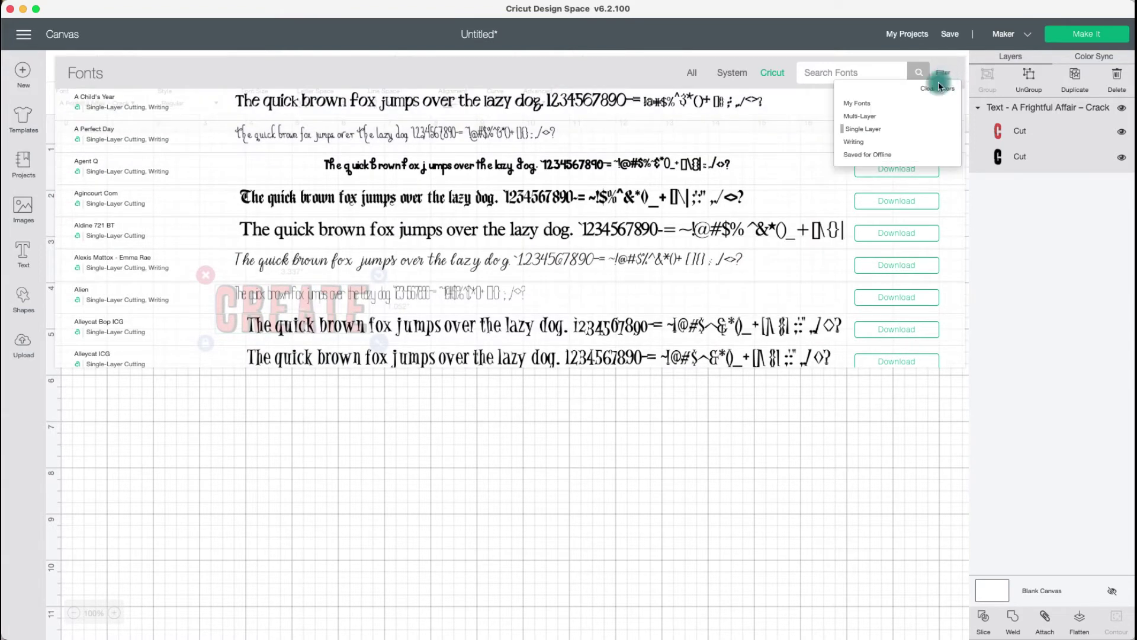
pyautogui.click(887, 143)
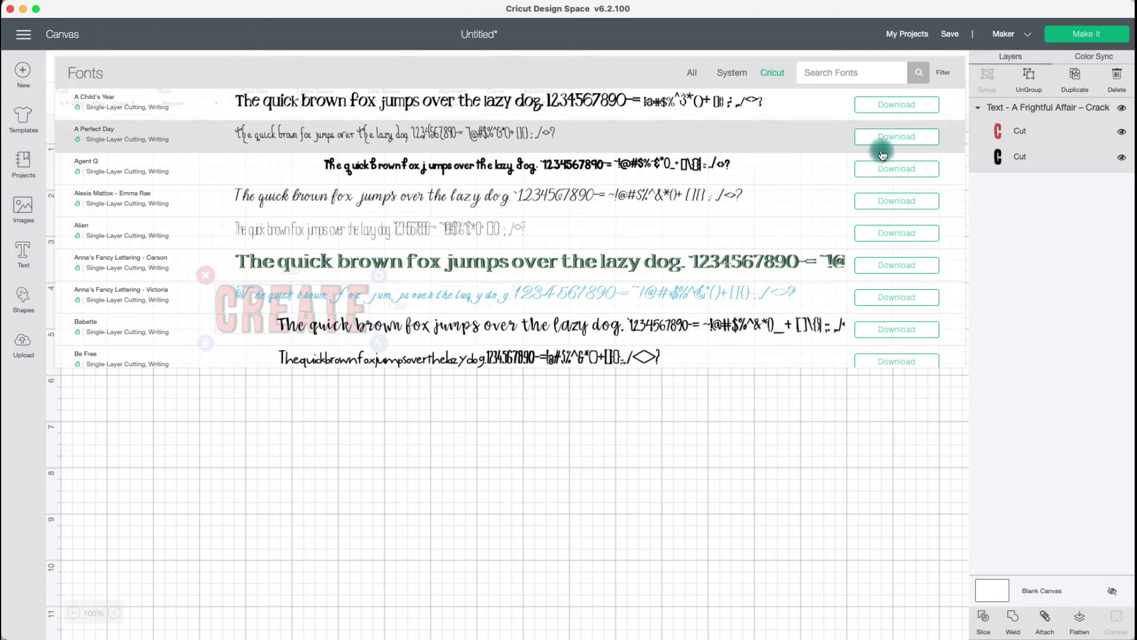
pyautogui.click(783, 269)
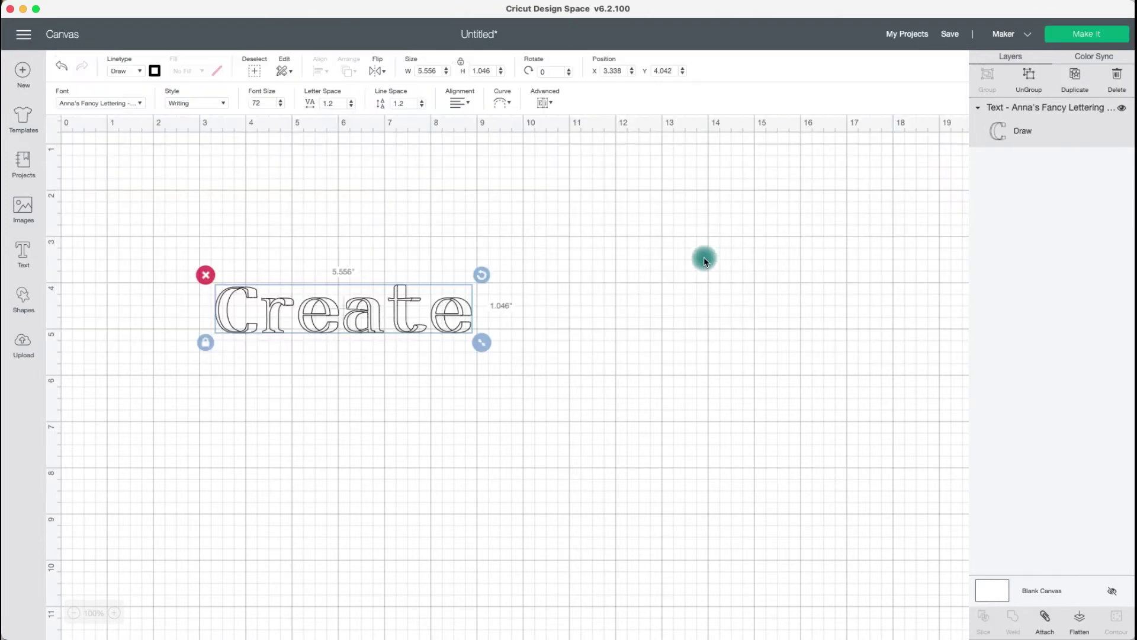
# Move the "Create" text to about X 7.477, Y 2.945, and switch its style to Regular and back to Writing
pyautogui.moveTo(462, 312); pyautogui.dragTo(661, 267)
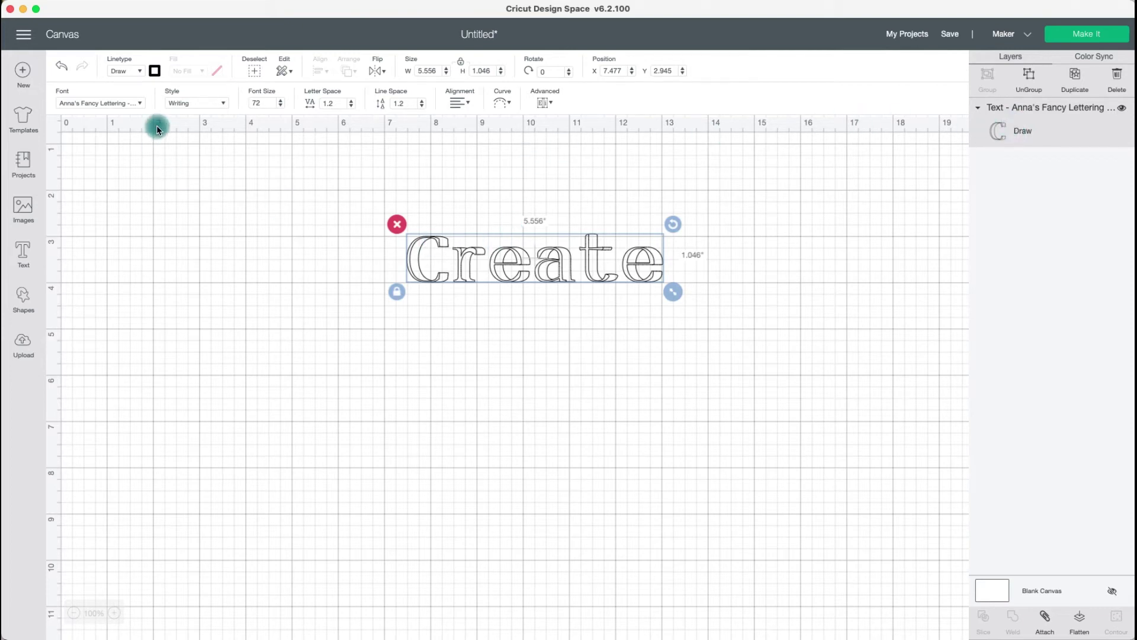
pyautogui.click(187, 107)
pyautogui.click(213, 122)
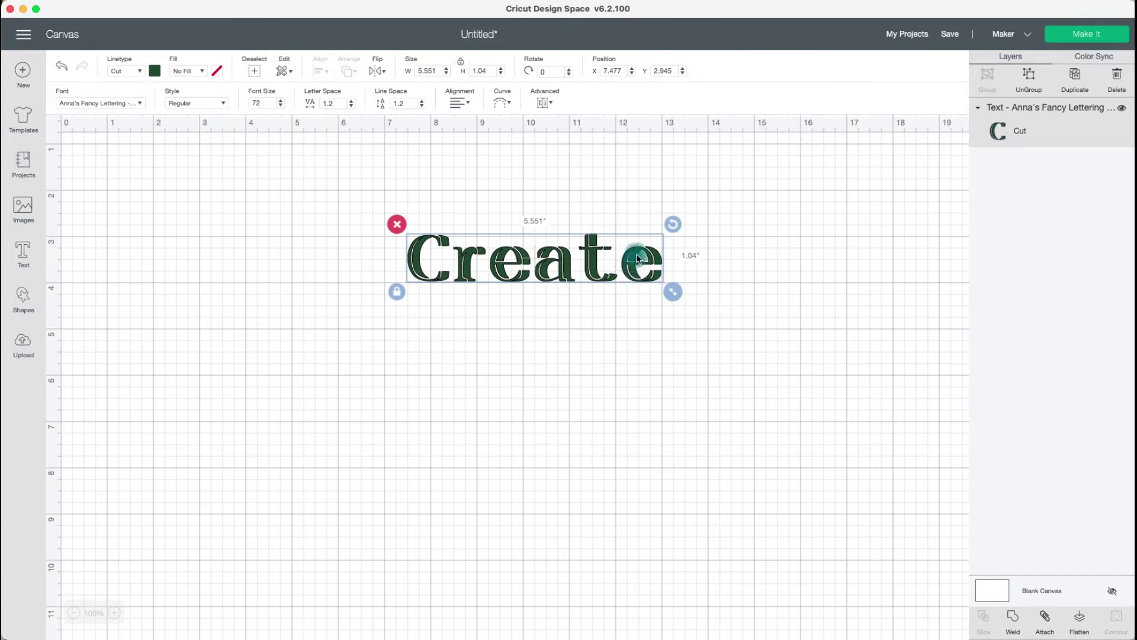
pyautogui.click(178, 104)
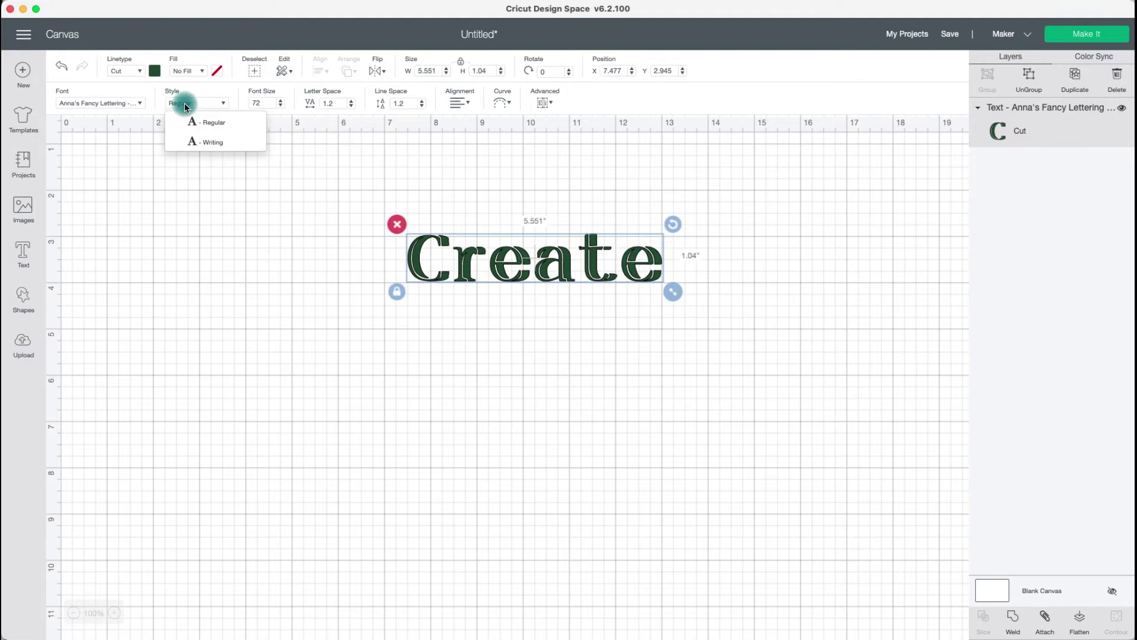
pyautogui.click(202, 144)
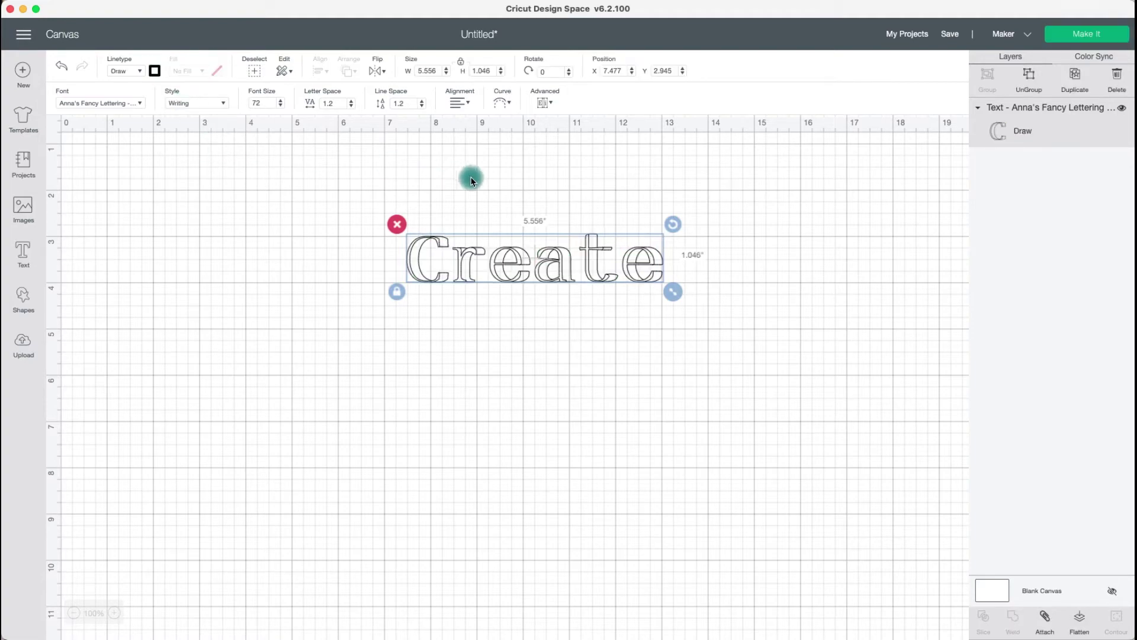
# Filter the Cricut fonts by Saved for Offline, check which are listed, and close the font list
pyautogui.click(126, 105)
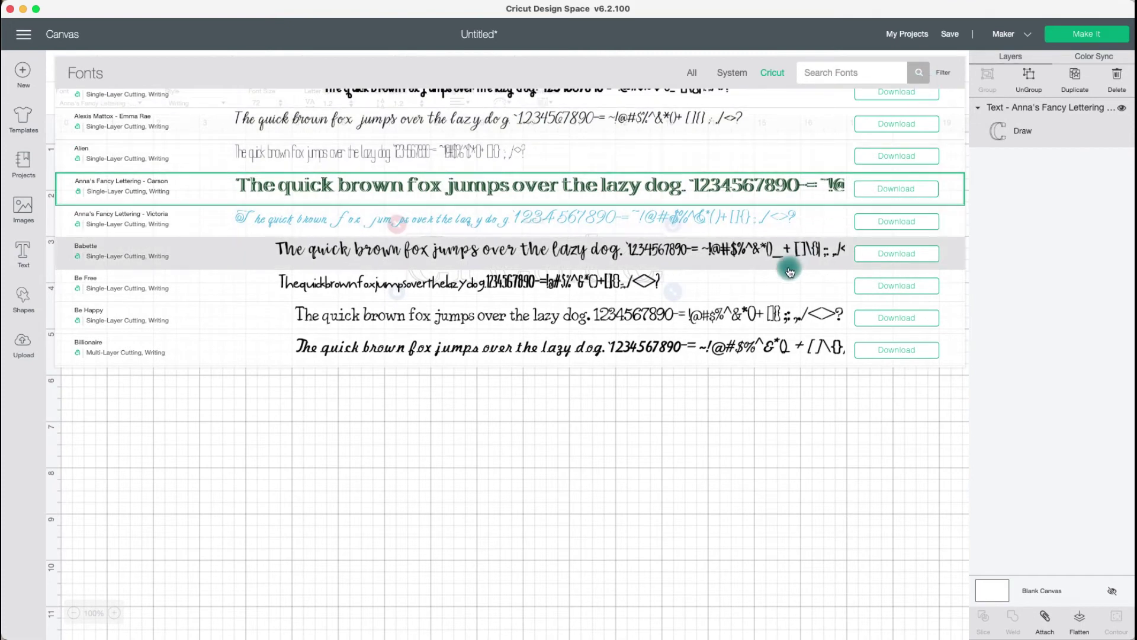
pyautogui.click(945, 73)
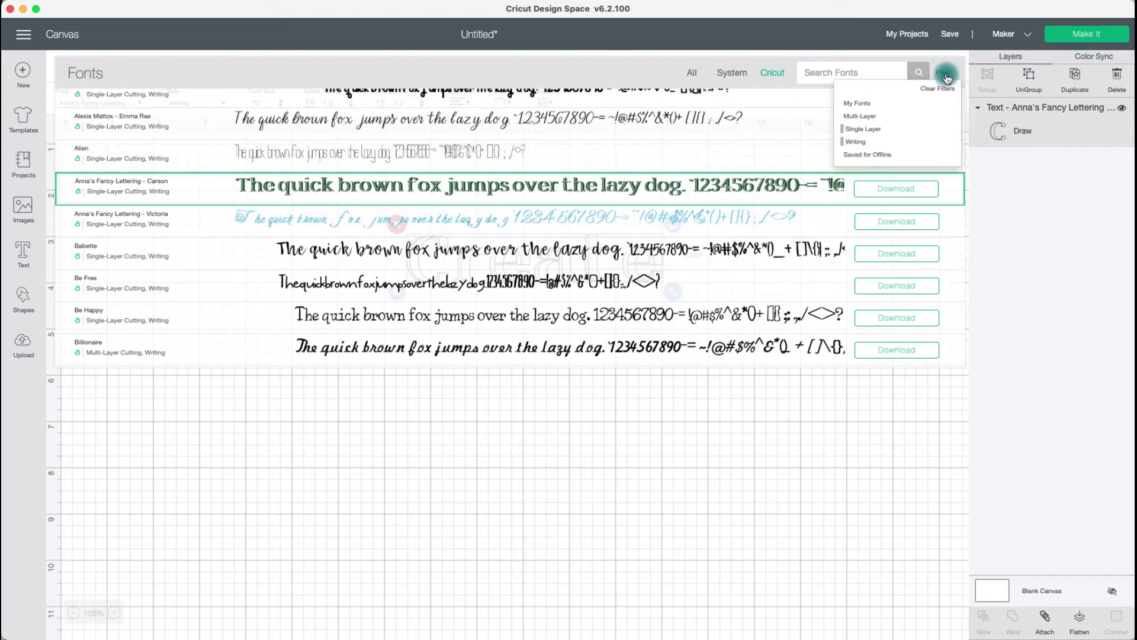
pyautogui.click(877, 156)
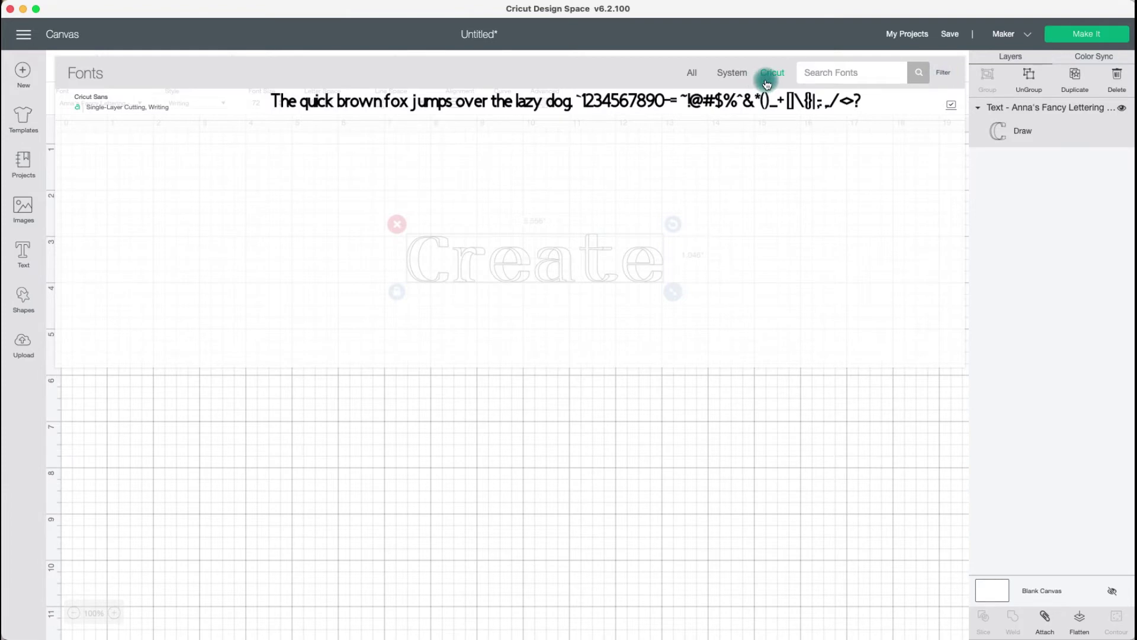
pyautogui.click(949, 108)
pyautogui.click(866, 346)
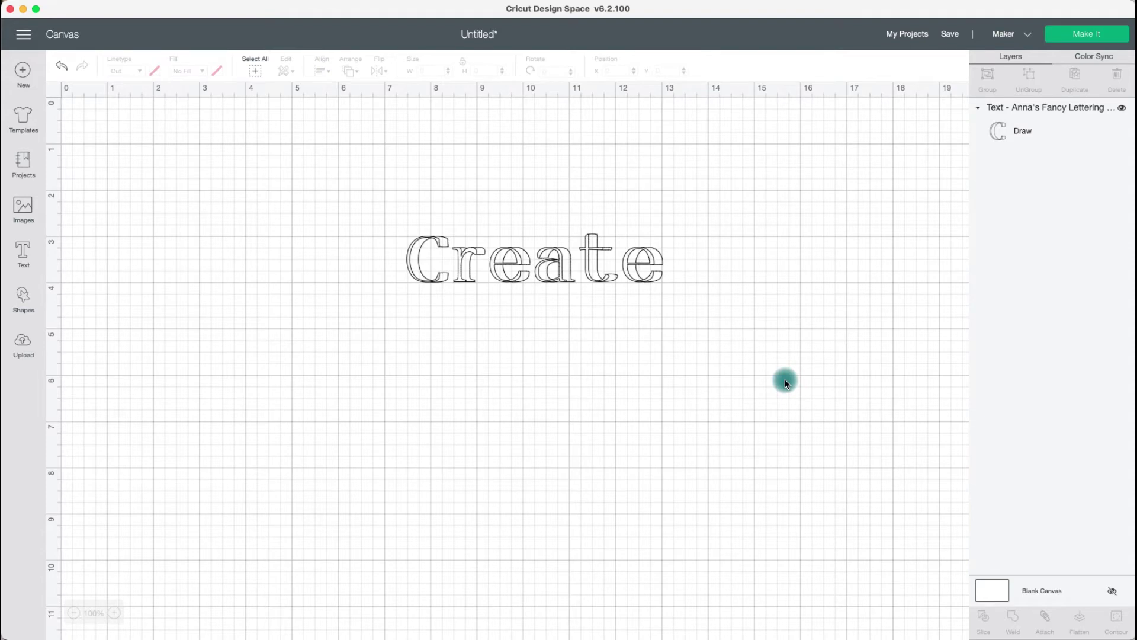
# Reselect the "Create" text, change its linetype to Cut and check its Regular and Writing style options
pyautogui.scroll(-1, 784, 379)
pyautogui.click(444, 221)
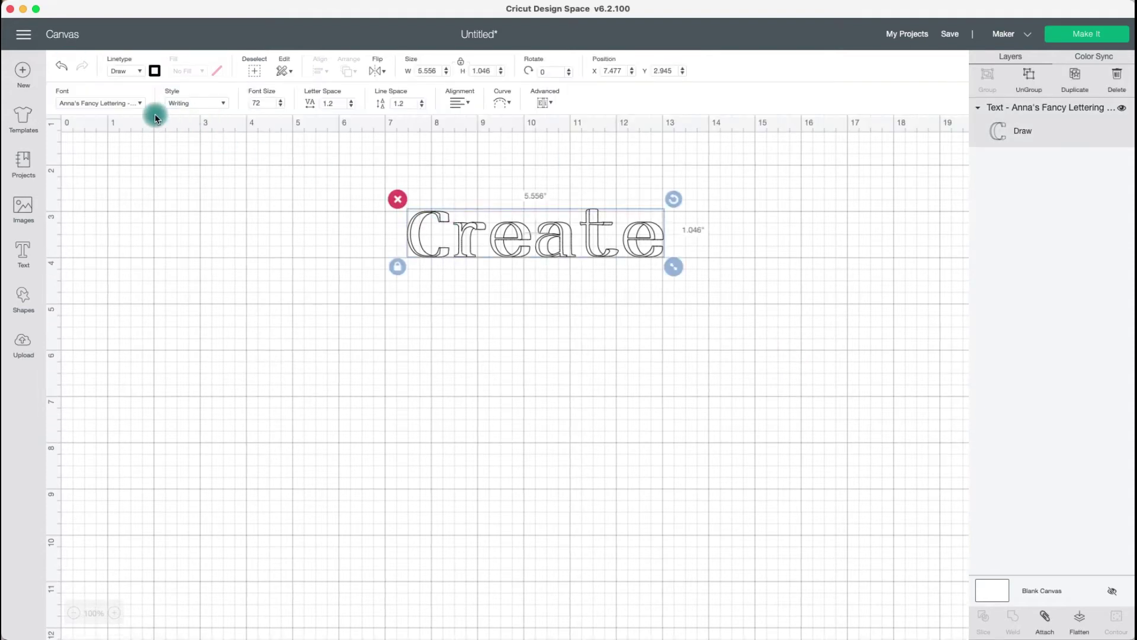
pyautogui.click(183, 103)
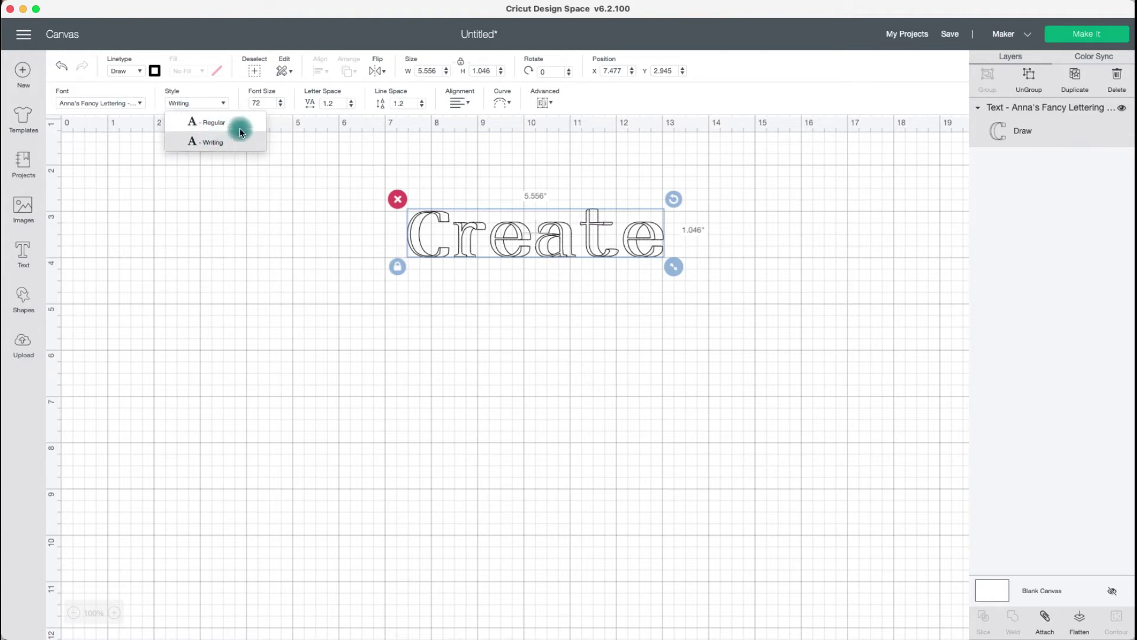
pyautogui.click(129, 71)
pyautogui.click(129, 93)
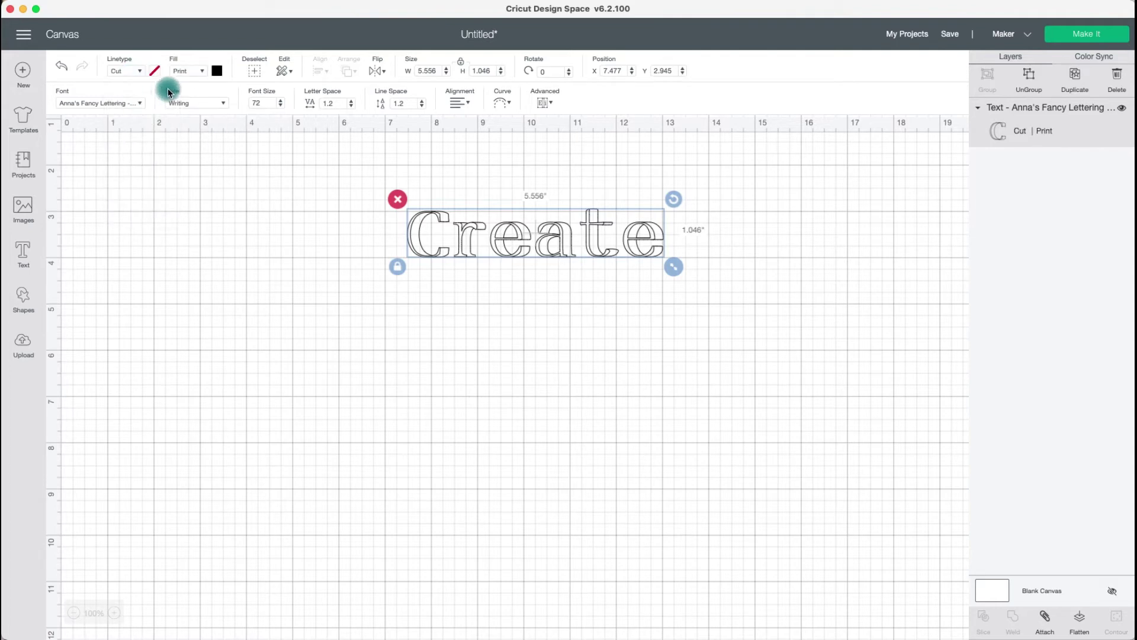
pyautogui.click(214, 105)
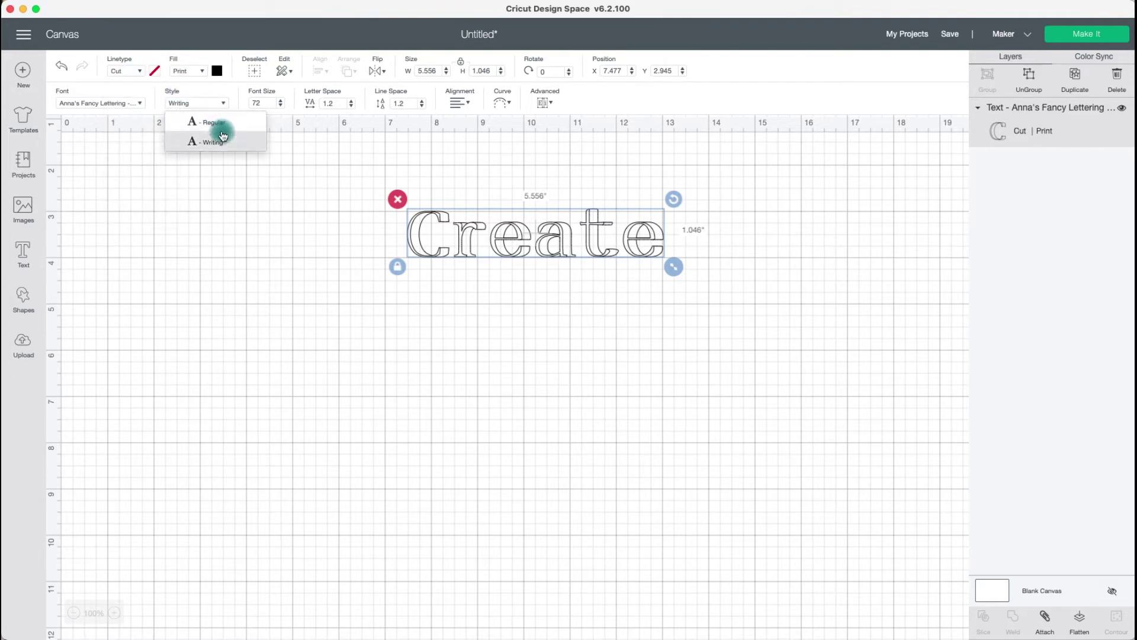
# Change the "Create" text's font to Cricut Sans and its style to Regular
pyautogui.click(96, 103)
pyautogui.click(316, 116)
pyautogui.click(181, 109)
pyautogui.click(194, 119)
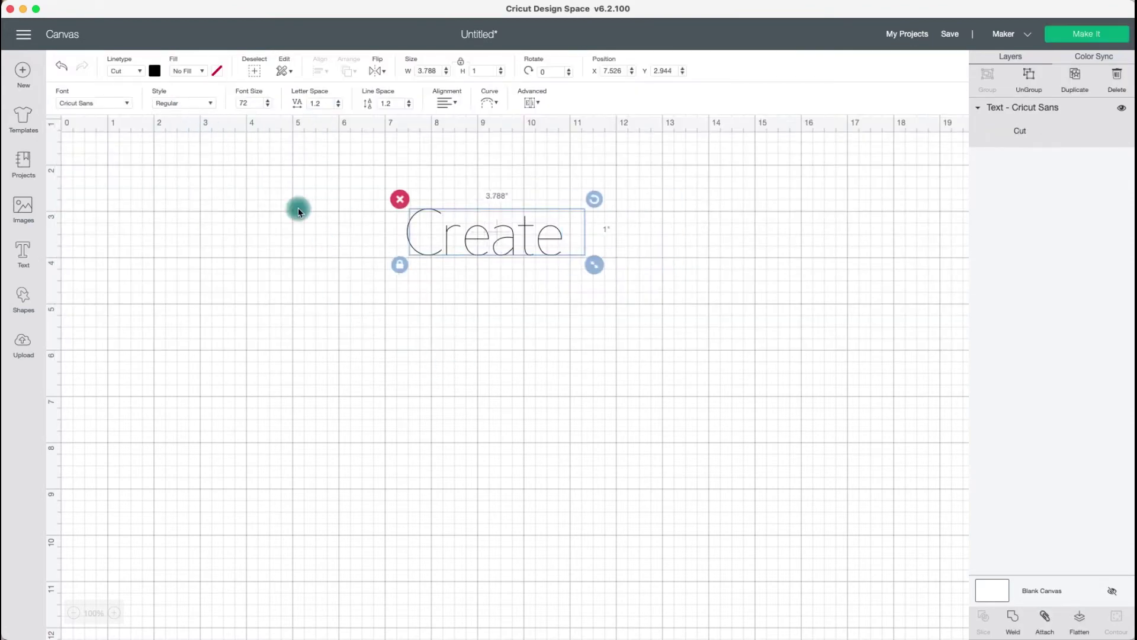
# Enlarge the "Create" text proportionally to about 8.635 by 2.28 inches
pyautogui.click(602, 317)
pyautogui.click(541, 246)
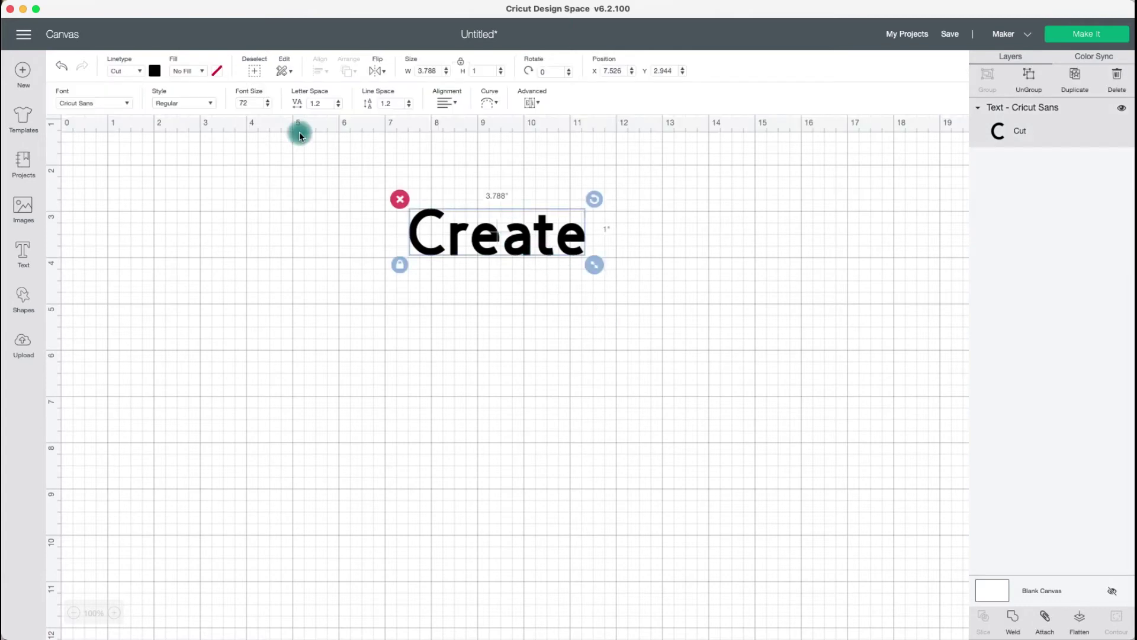
pyautogui.click(565, 249)
pyautogui.moveTo(603, 268); pyautogui.dragTo(807, 391)
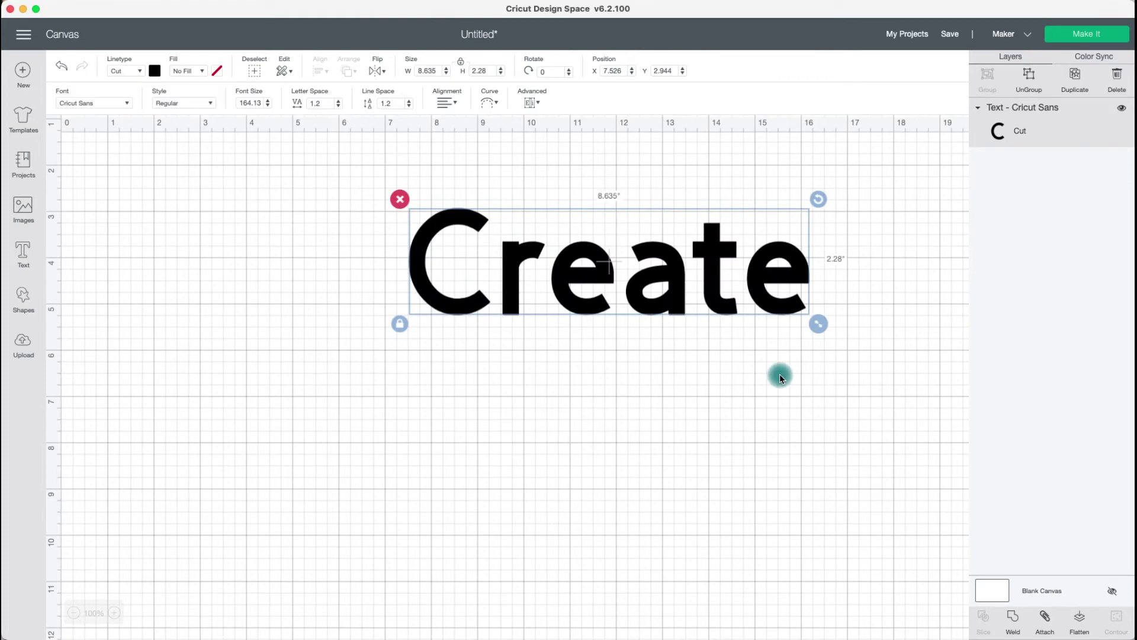
# Step the "Create" text's font size down and up, ending at 163.13
pyautogui.click(256, 105)
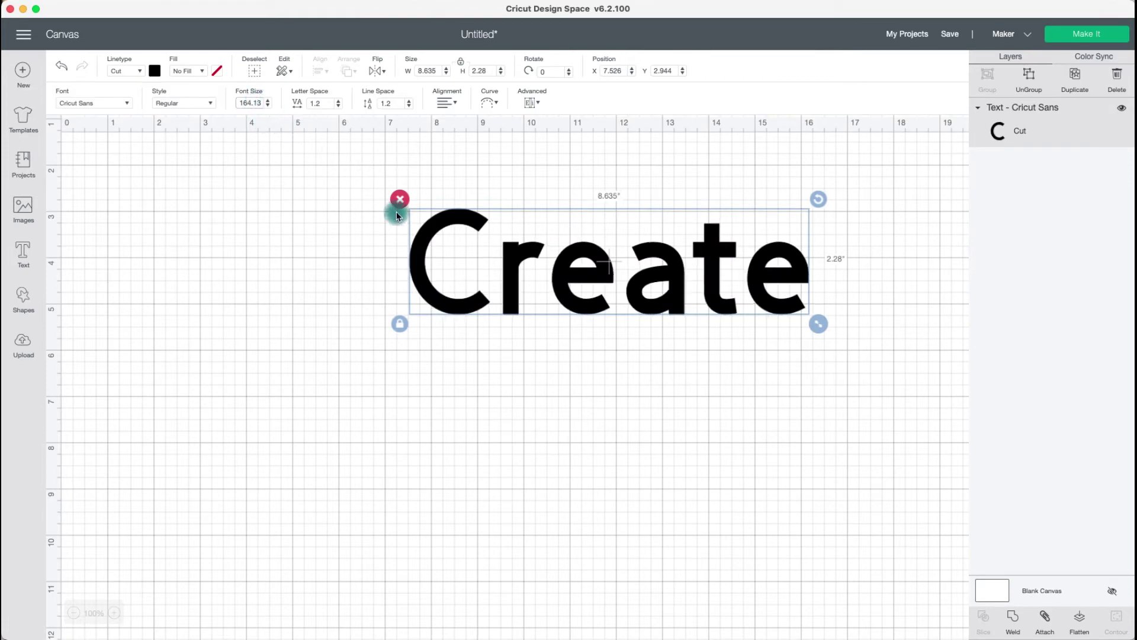
pyautogui.click(269, 106)
pyautogui.click(269, 106)
pyautogui.click(269, 106)
pyautogui.click(268, 106)
pyautogui.click(269, 106)
pyautogui.click(268, 105)
pyautogui.click(270, 102)
pyautogui.click(270, 102)
pyautogui.click(270, 102)
pyautogui.click(269, 101)
pyautogui.click(270, 101)
pyautogui.click(269, 102)
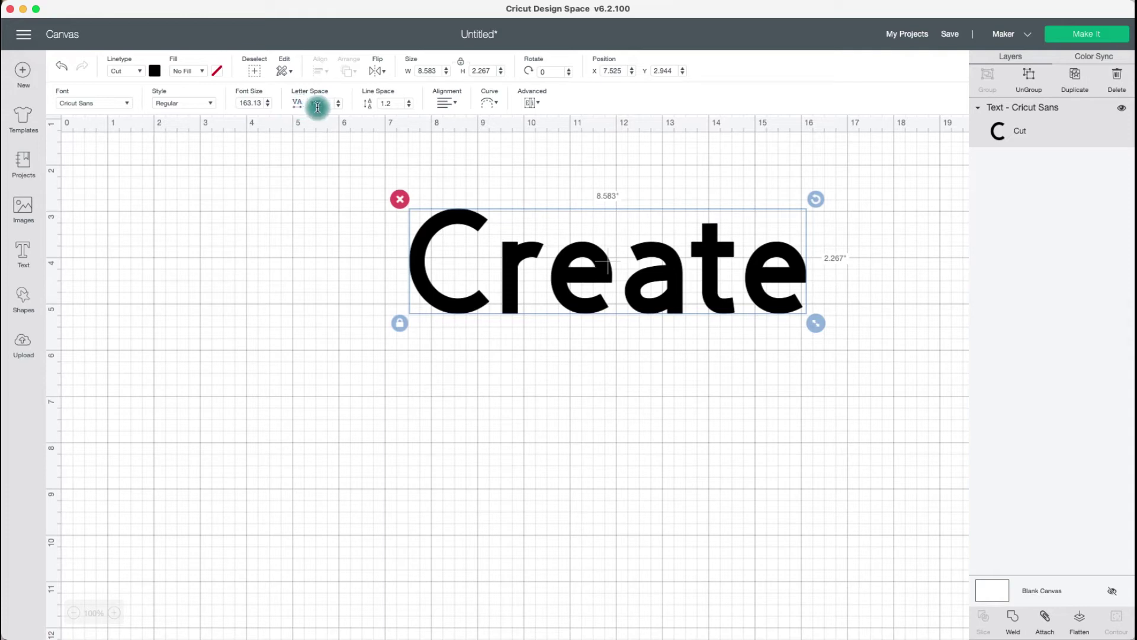
# Move the "Create" text to about X 4.442, Y 2.889 and reduce its letter space to -0.1
pyautogui.moveTo(676, 267); pyautogui.dragTo(532, 265)
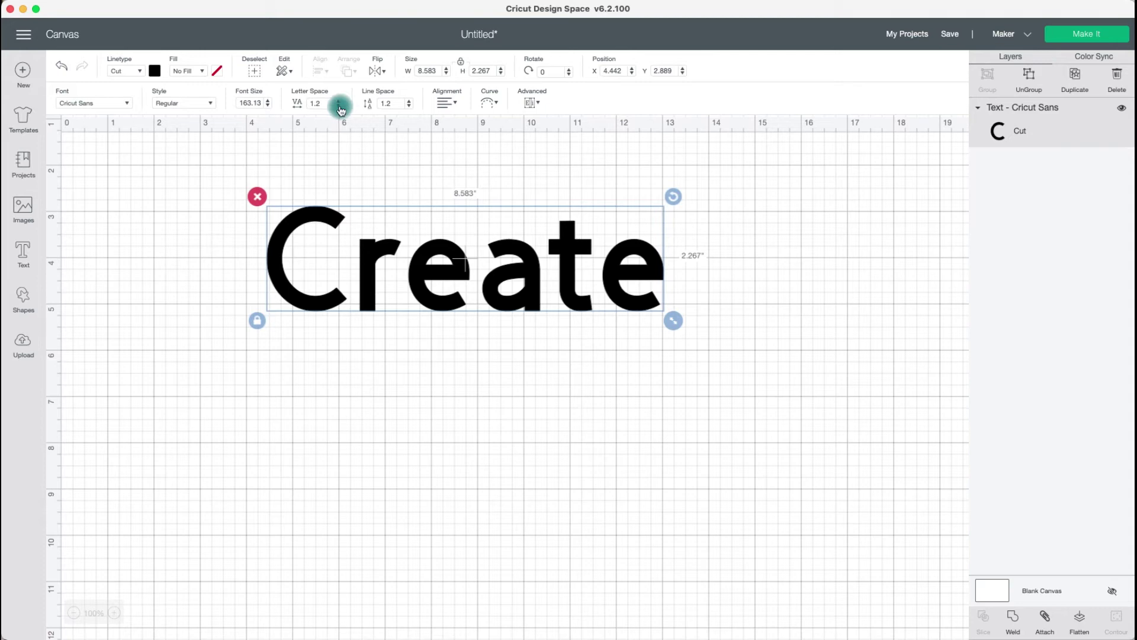
pyautogui.click(340, 108)
pyautogui.click(340, 107)
pyautogui.click(339, 108)
pyautogui.click(339, 107)
pyautogui.click(339, 107)
pyautogui.click(340, 110)
pyautogui.click(340, 110)
pyautogui.click(340, 110)
pyautogui.click(340, 110)
pyautogui.click(340, 110)
pyautogui.click(340, 110)
pyautogui.click(340, 110)
pyautogui.click(340, 110)
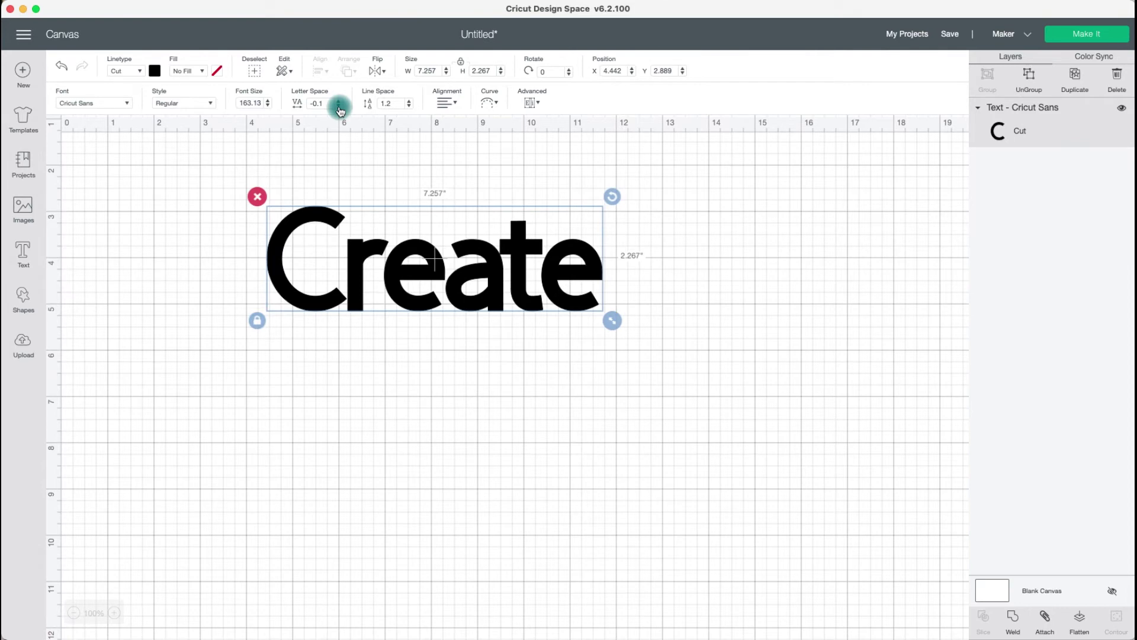
# Step the "Create" text's letter space down to -0.5 and back up to 1.2
pyautogui.click(340, 106)
pyautogui.click(340, 107)
pyautogui.click(340, 107)
pyautogui.click(340, 106)
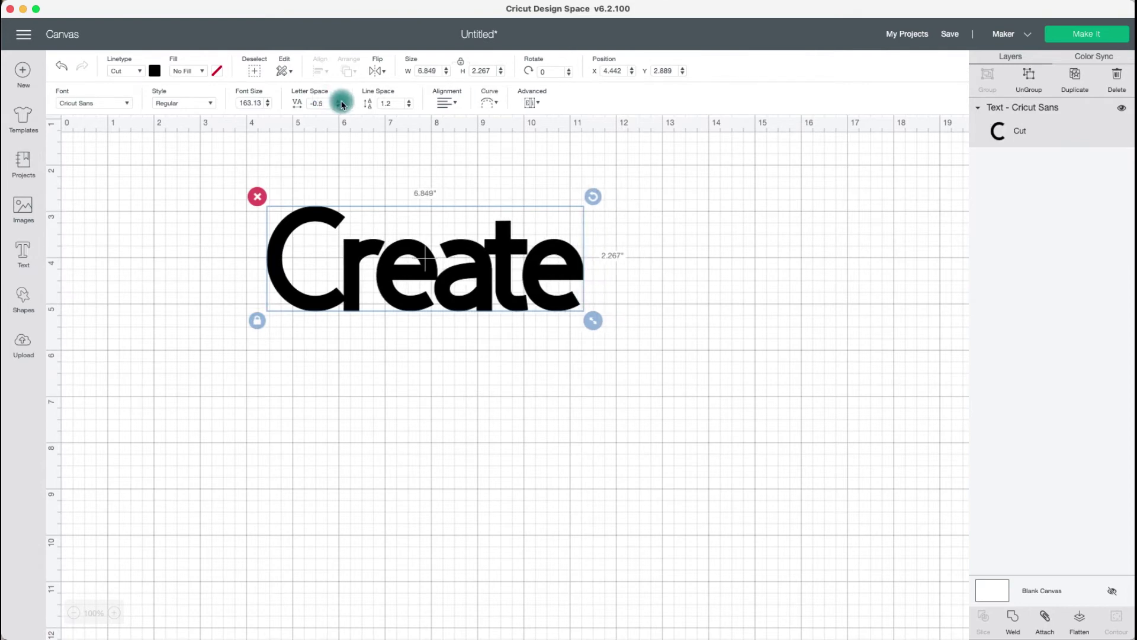
pyautogui.click(340, 107)
pyautogui.click(340, 106)
pyautogui.click(339, 106)
pyautogui.click(340, 106)
pyautogui.click(339, 107)
pyautogui.click(339, 107)
pyautogui.click(339, 106)
pyautogui.click(339, 107)
pyautogui.click(340, 107)
pyautogui.click(339, 106)
pyautogui.click(340, 106)
pyautogui.click(339, 106)
pyautogui.click(339, 107)
pyautogui.click(339, 107)
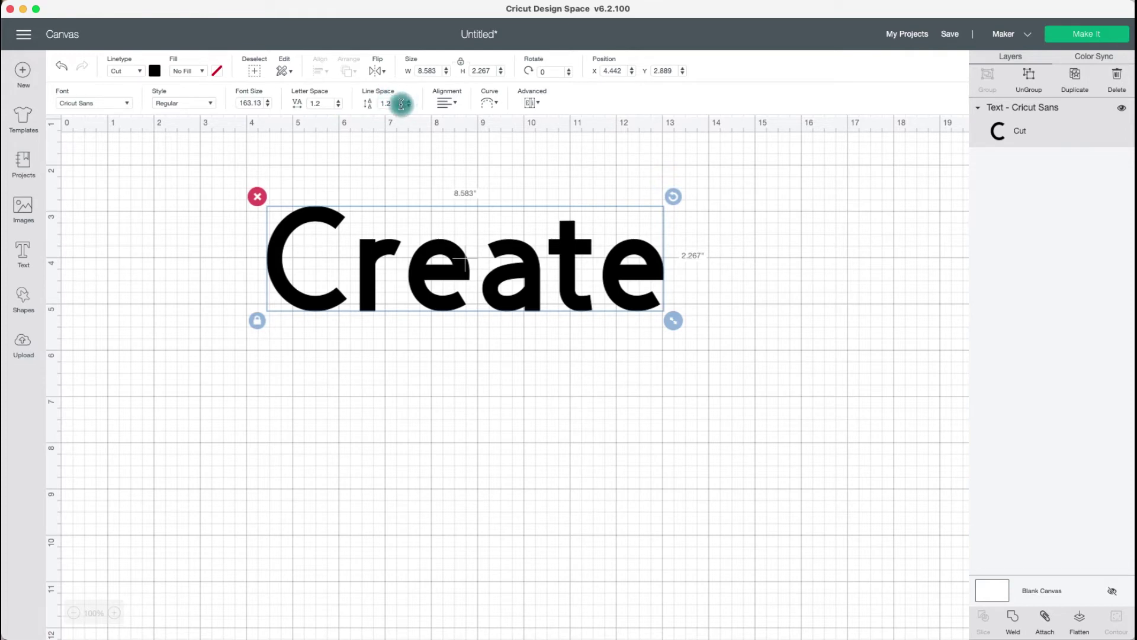
# Add the lines "something" and "beautiful" below "Create" in the same text object
pyautogui.moveTo(553, 242); pyautogui.dragTo(555, 246)
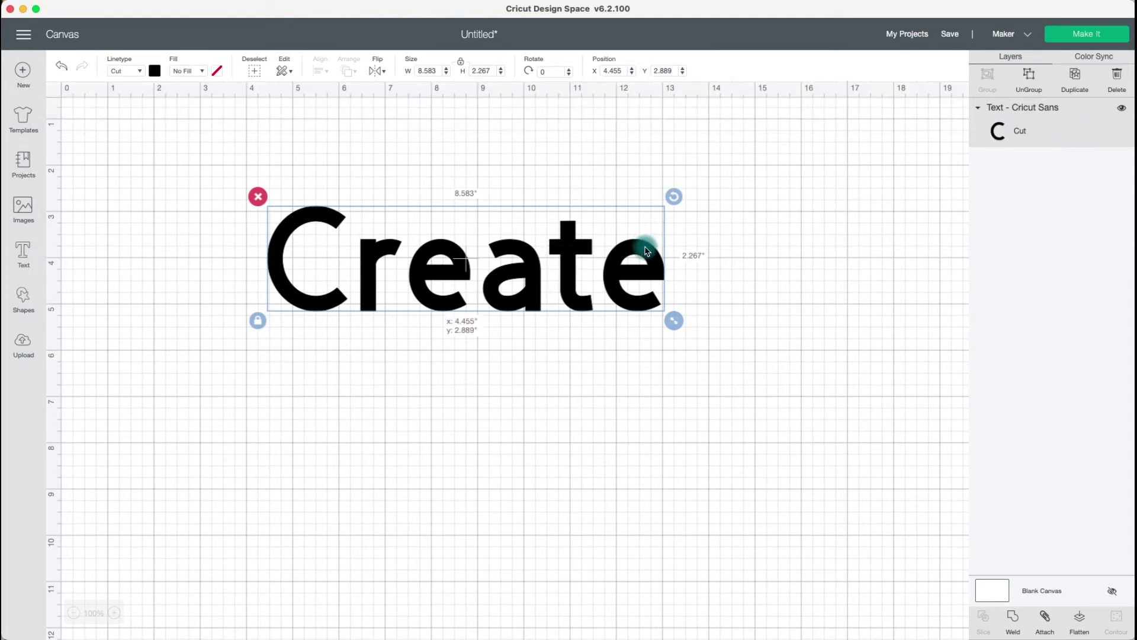
pyautogui.doubleClick(627, 236)
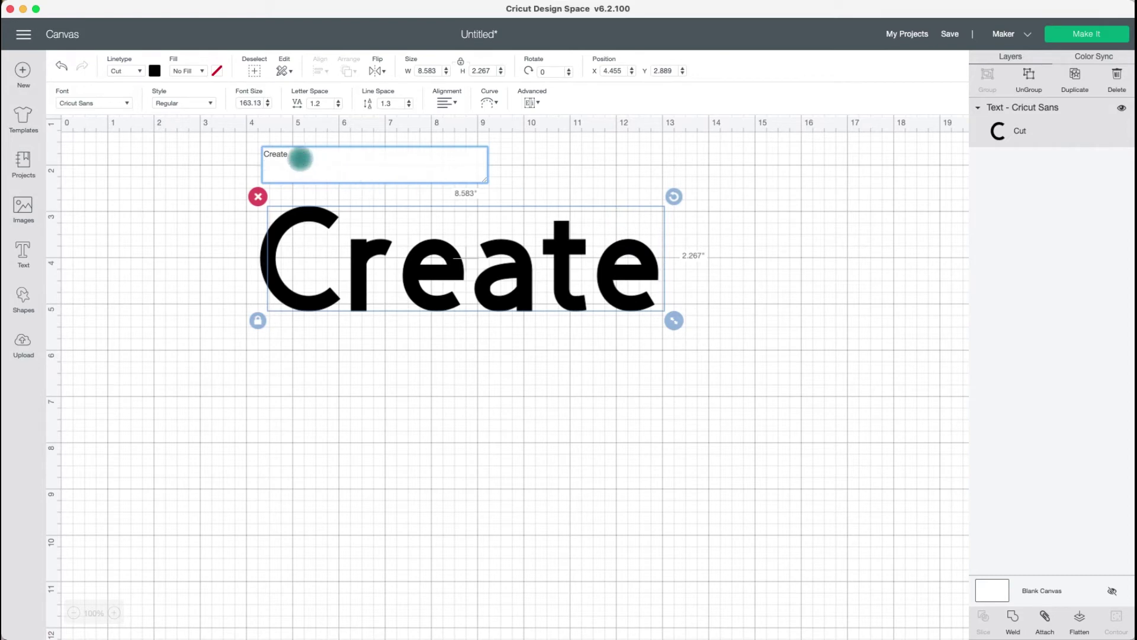
pyautogui.write('somethi')
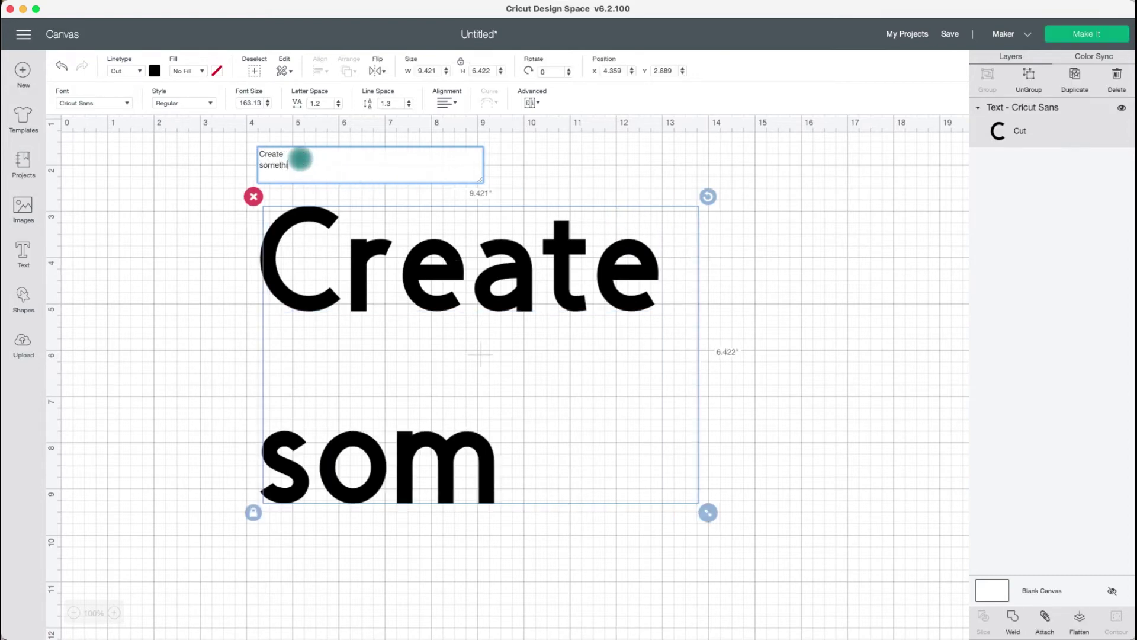
pyautogui.write('ng beaut')
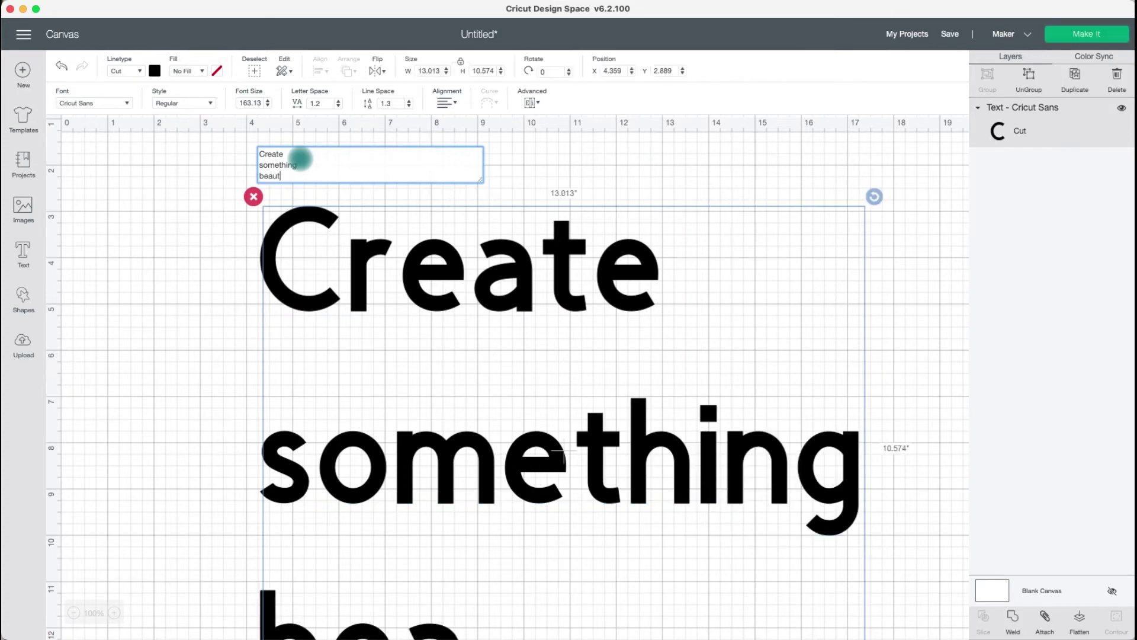
pyautogui.write('iful')
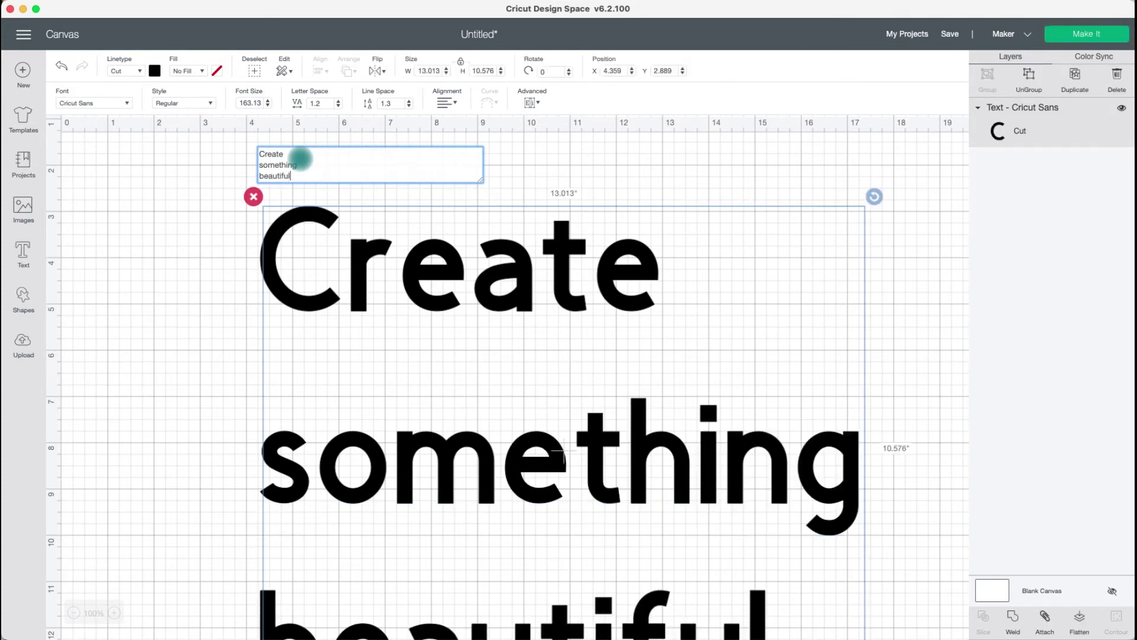
pyautogui.click(755, 401)
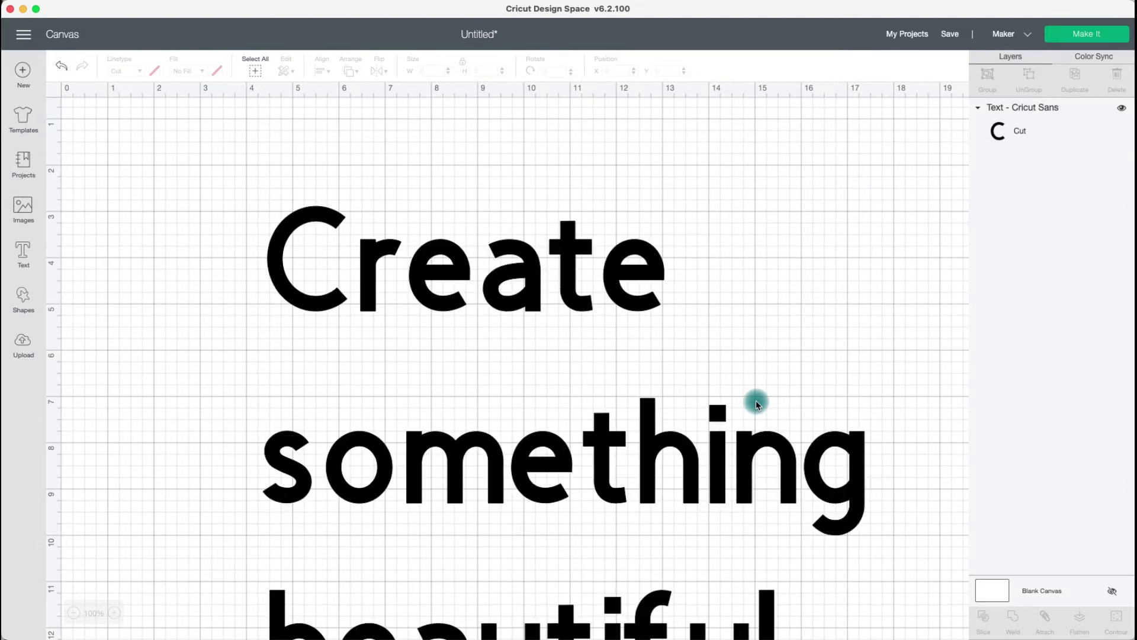
# Reduce the three-line text's line space to -4.8
pyautogui.scroll(-3, 756, 400)
pyautogui.scroll(5, 756, 400)
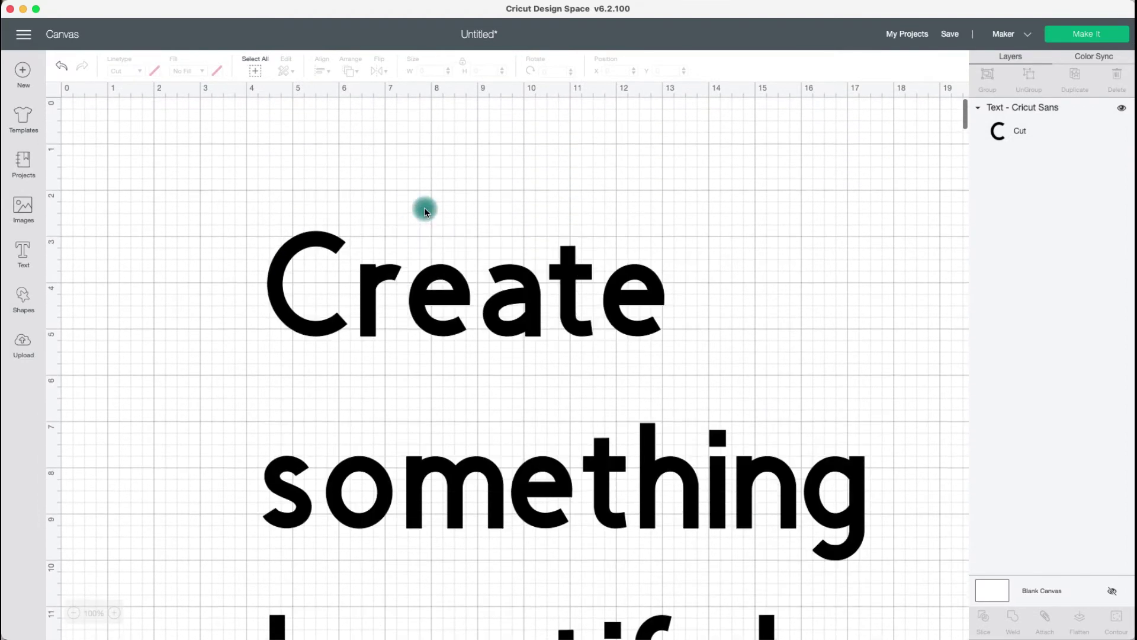
pyautogui.click(456, 284)
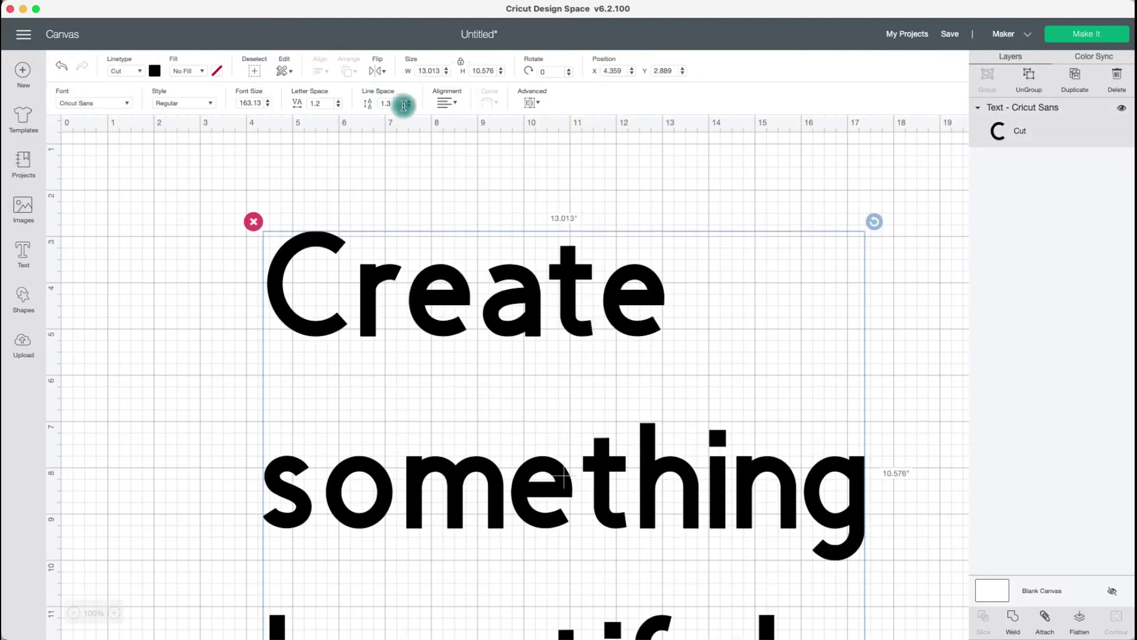
pyautogui.click(410, 109)
pyautogui.click(410, 109)
pyautogui.click(410, 109)
pyautogui.click(410, 109)
pyautogui.click(409, 109)
pyautogui.click(410, 109)
pyautogui.click(410, 109)
pyautogui.click(410, 108)
pyautogui.click(410, 109)
pyautogui.click(410, 109)
pyautogui.click(410, 109)
pyautogui.click(410, 109)
pyautogui.click(409, 109)
pyautogui.click(410, 109)
pyautogui.click(410, 109)
pyautogui.click(410, 109)
pyautogui.click(409, 109)
pyautogui.click(410, 109)
pyautogui.click(410, 109)
pyautogui.click(410, 109)
# Try left and right alignment on the three-line text and settle on Center
pyautogui.click(453, 102)
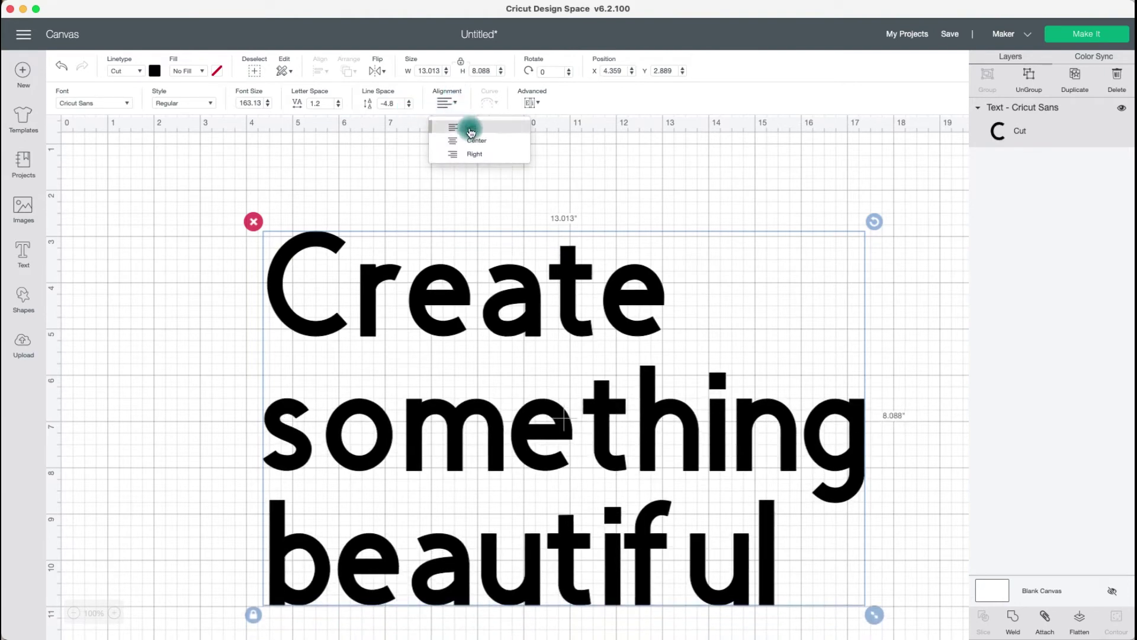
pyautogui.click(472, 130)
pyautogui.click(446, 102)
pyautogui.click(481, 155)
pyautogui.click(457, 112)
pyautogui.click(457, 143)
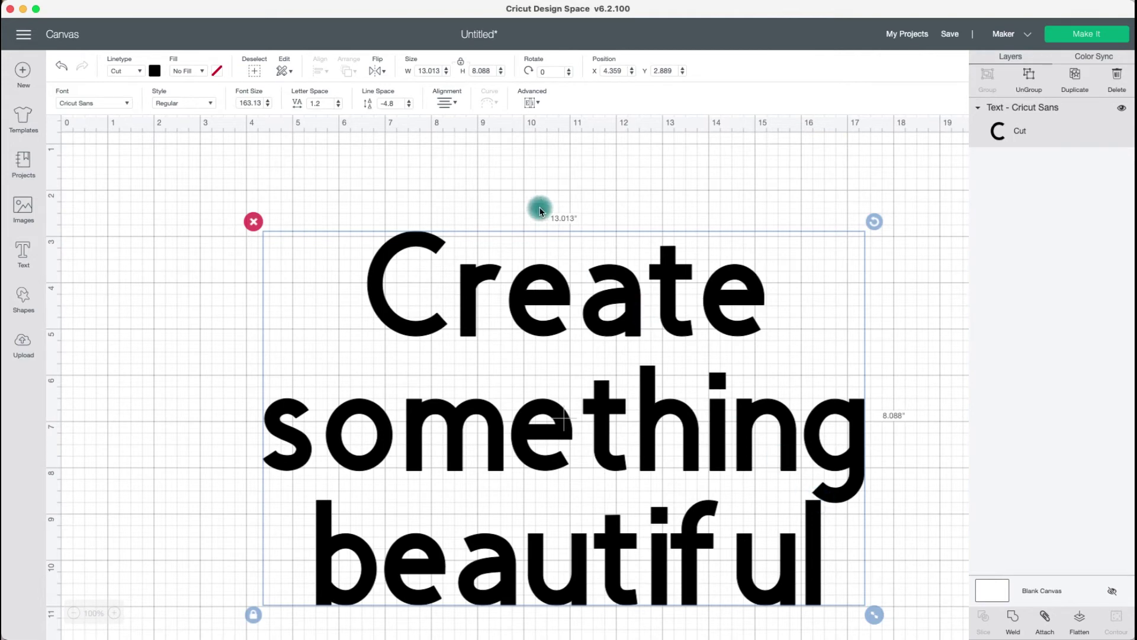
# Step the centered text's line space to -4.9 and back up to -3.7
pyautogui.click(409, 108)
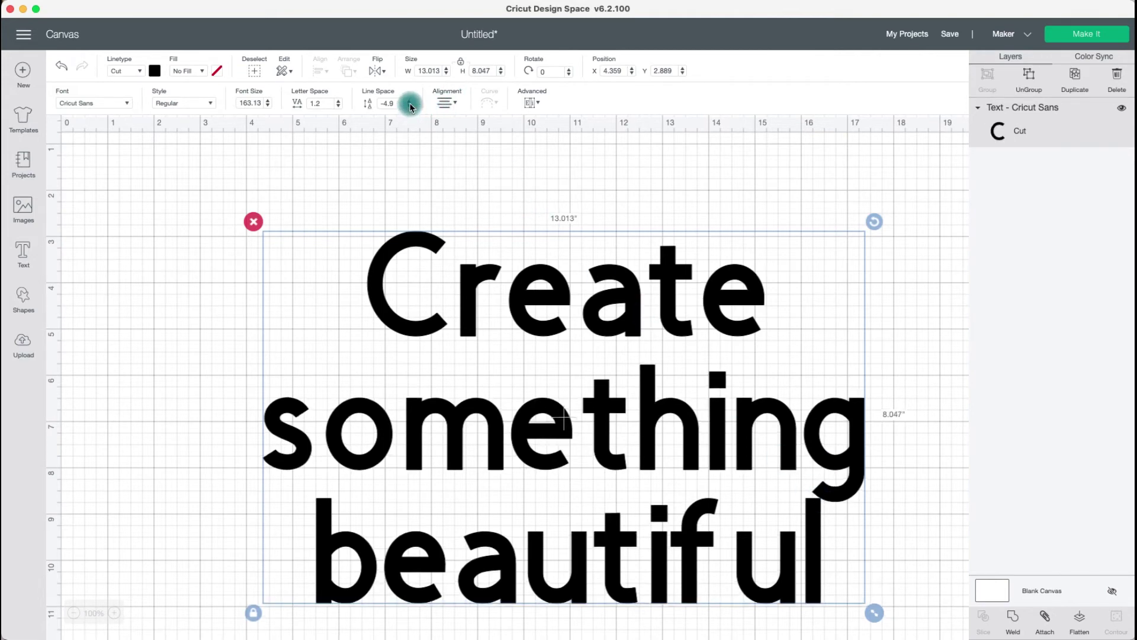
pyautogui.scroll(8, 410, 107)
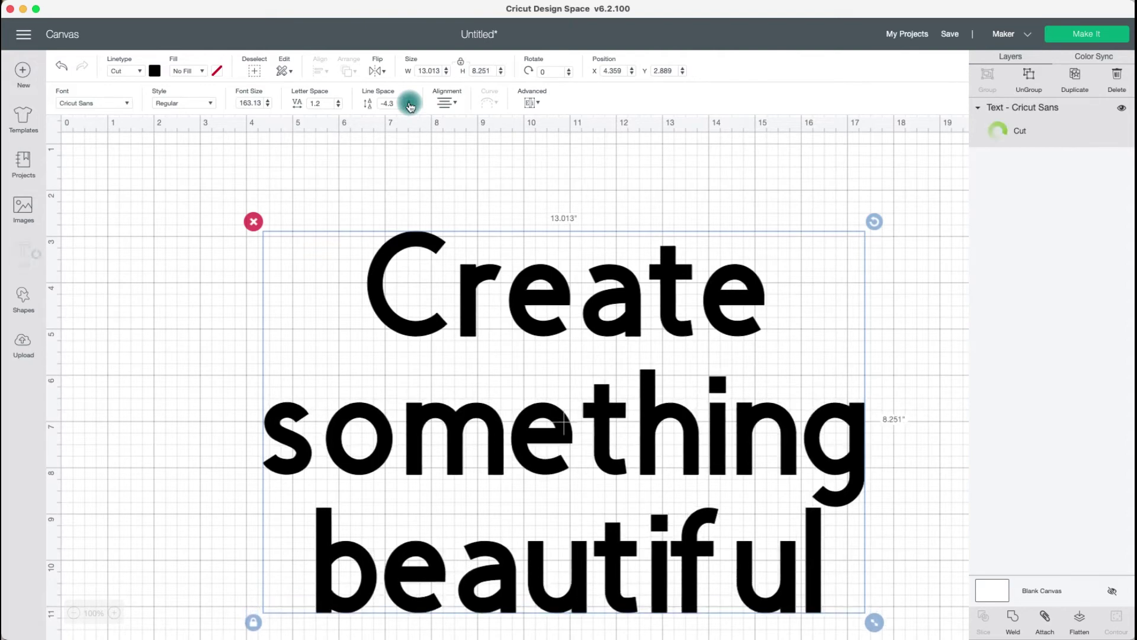
pyautogui.scroll(4, 410, 107)
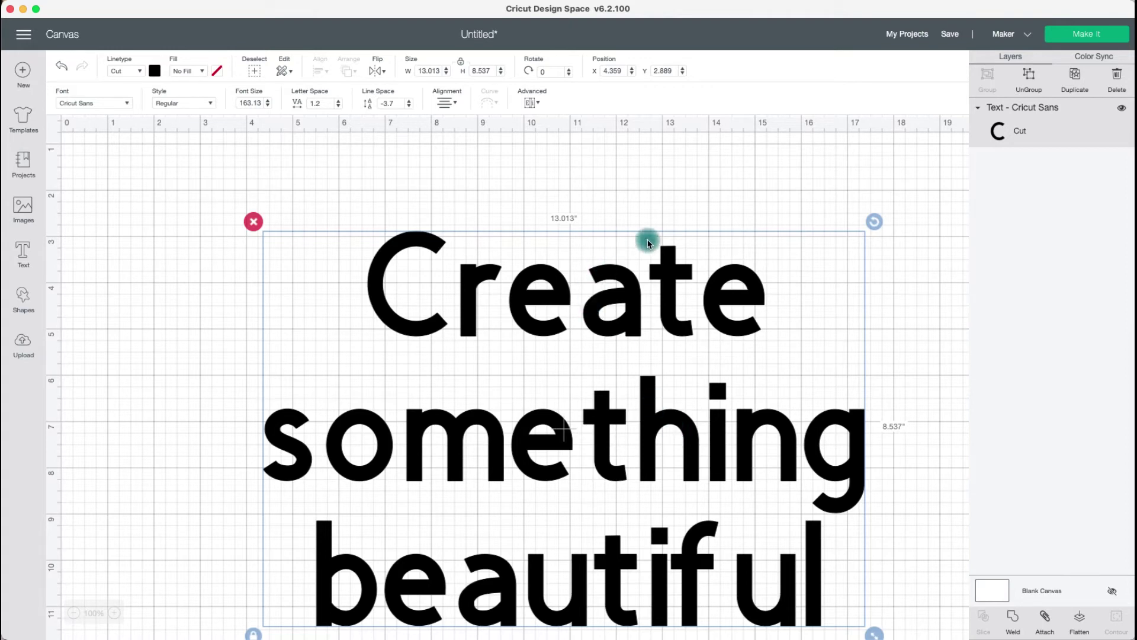
# Clear the font filters and change the text's font to the multi-layer A Frightful Affair – Crack
pyautogui.click(535, 104)
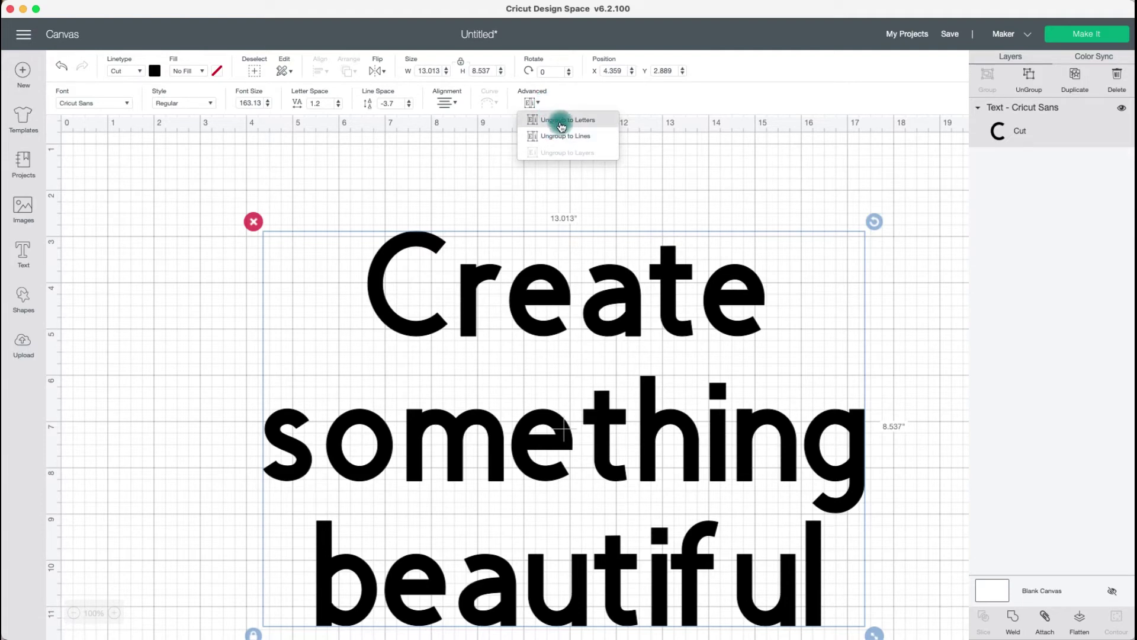
pyautogui.click(127, 107)
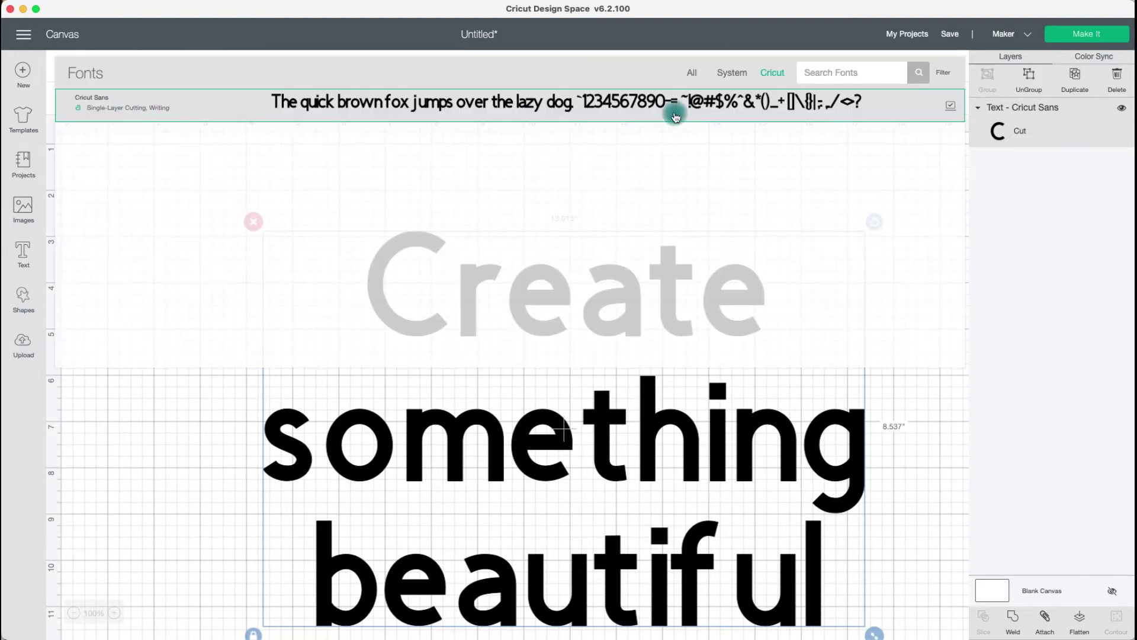
pyautogui.click(944, 76)
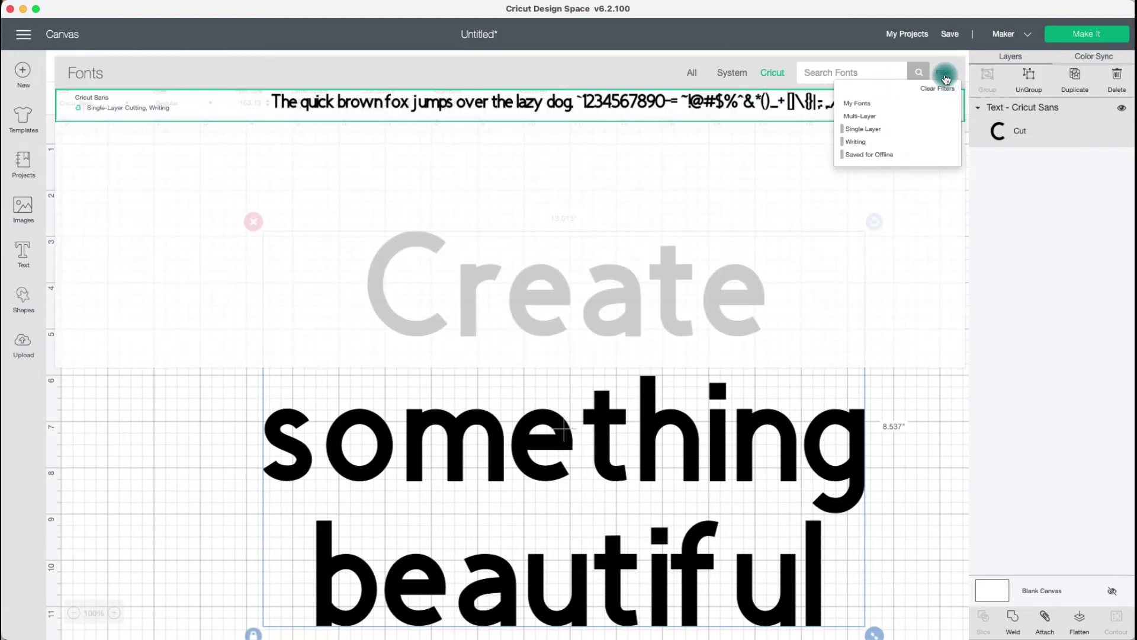
pyautogui.click(869, 143)
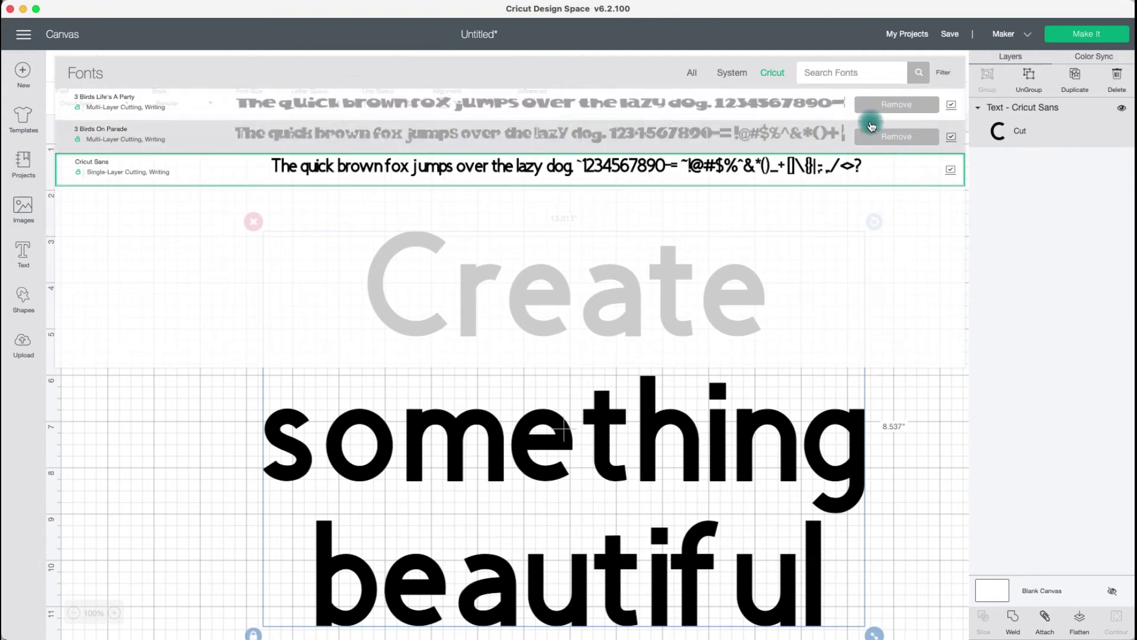
pyautogui.click(943, 76)
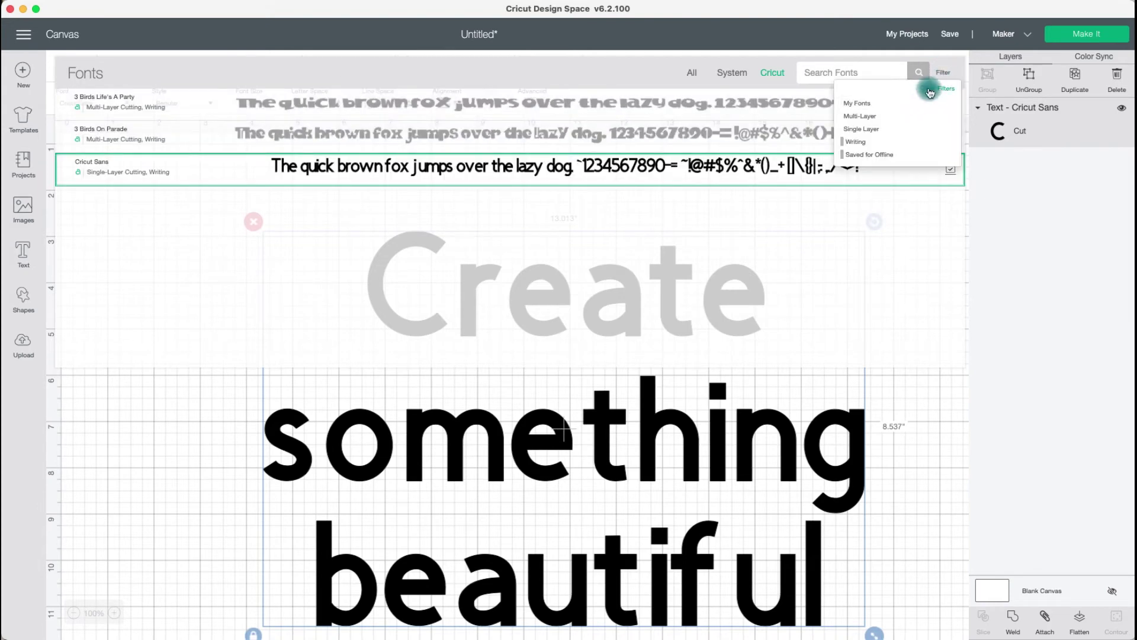
pyautogui.click(933, 86)
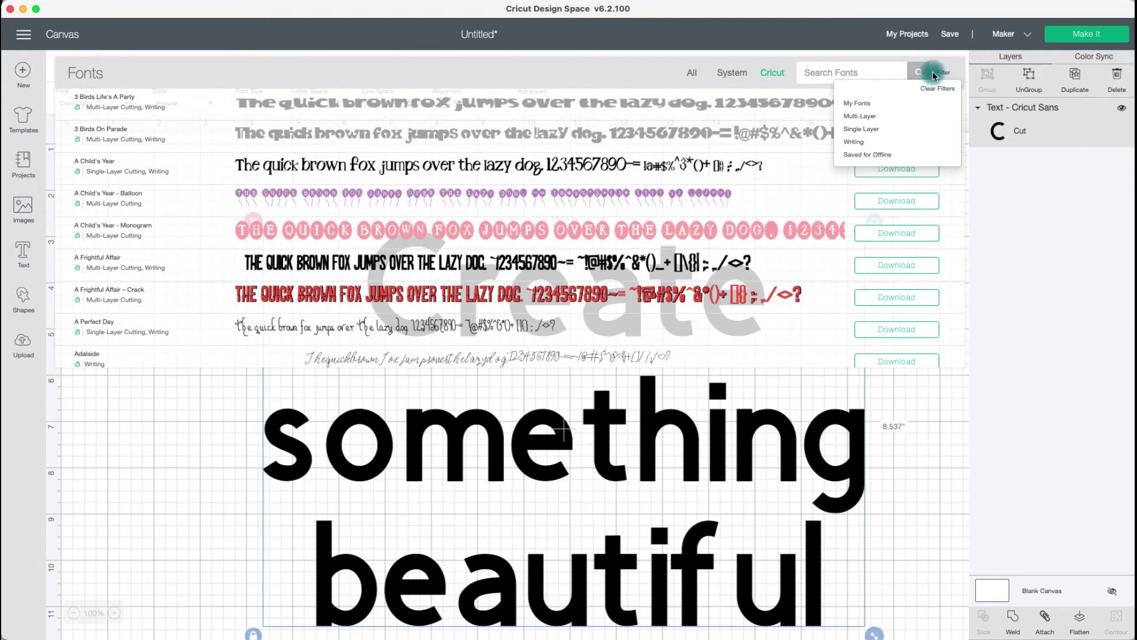
pyautogui.click(712, 296)
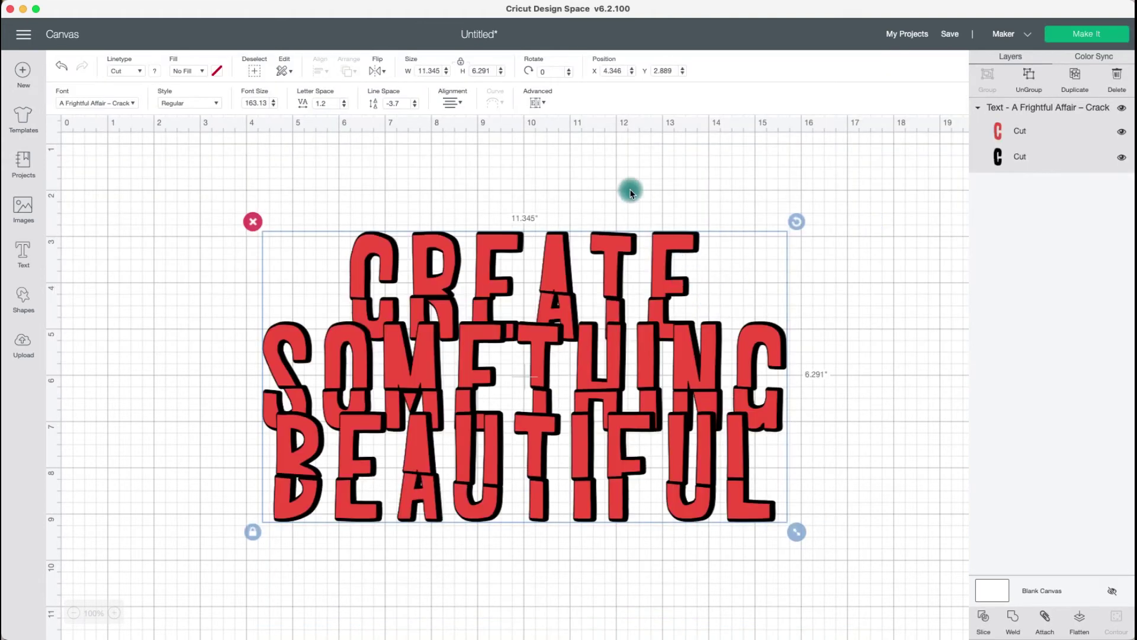
# Ungroup the whole text to layers and move the red and black layers apart
pyautogui.click(537, 102)
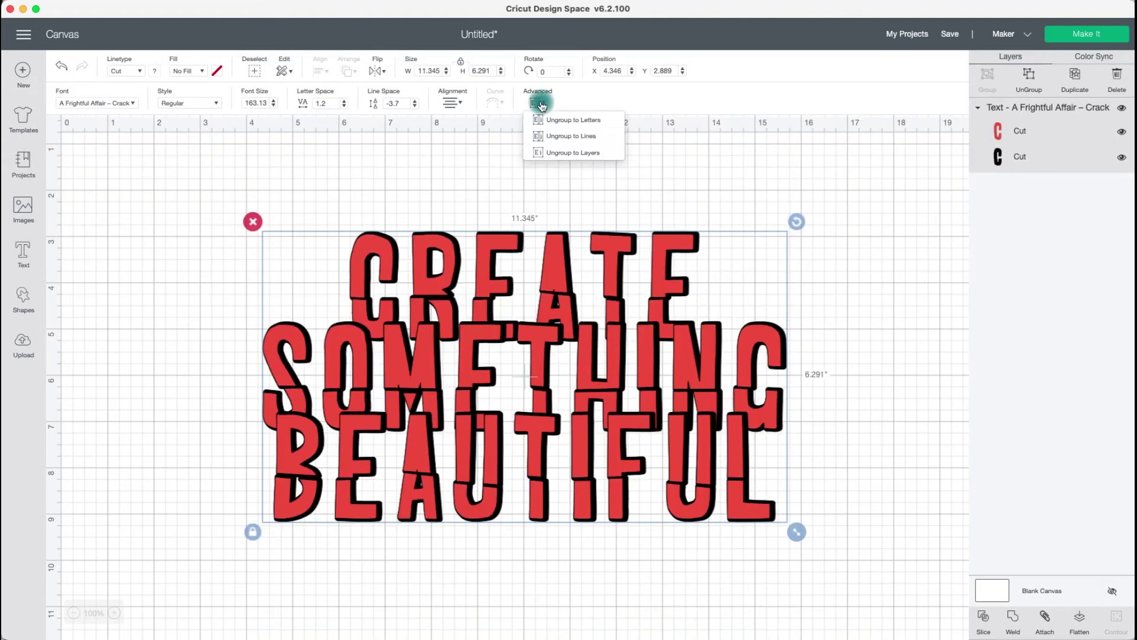
pyautogui.click(573, 154)
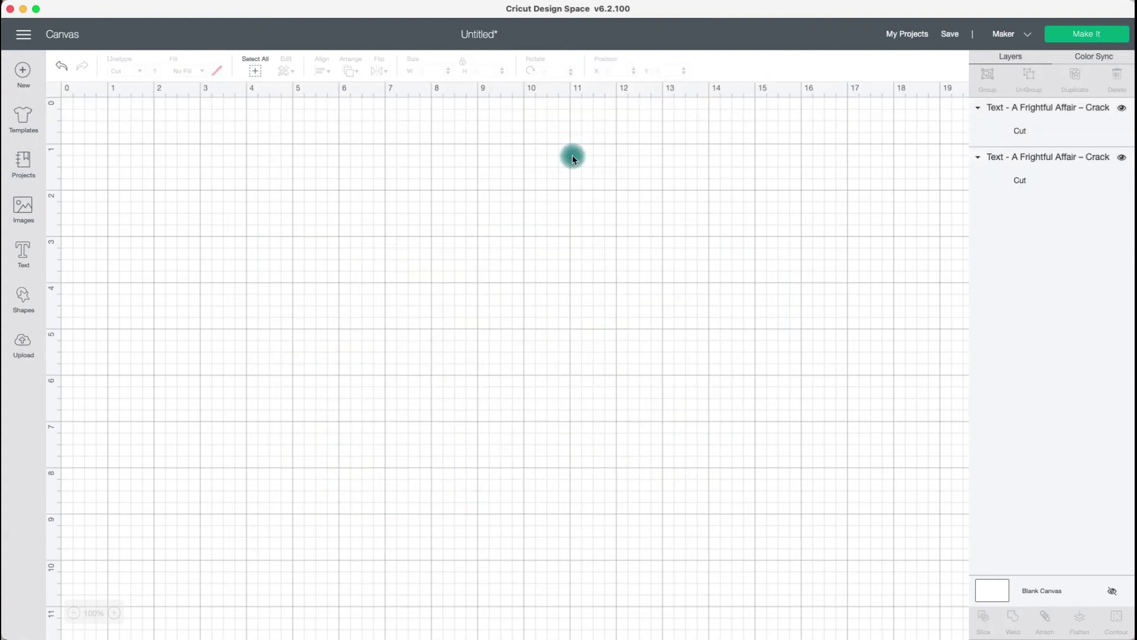
pyautogui.moveTo(680, 340); pyautogui.dragTo(668, 481)
pyautogui.moveTo(636, 289); pyautogui.dragTo(688, 228)
pyautogui.moveTo(617, 456); pyautogui.dragTo(610, 414)
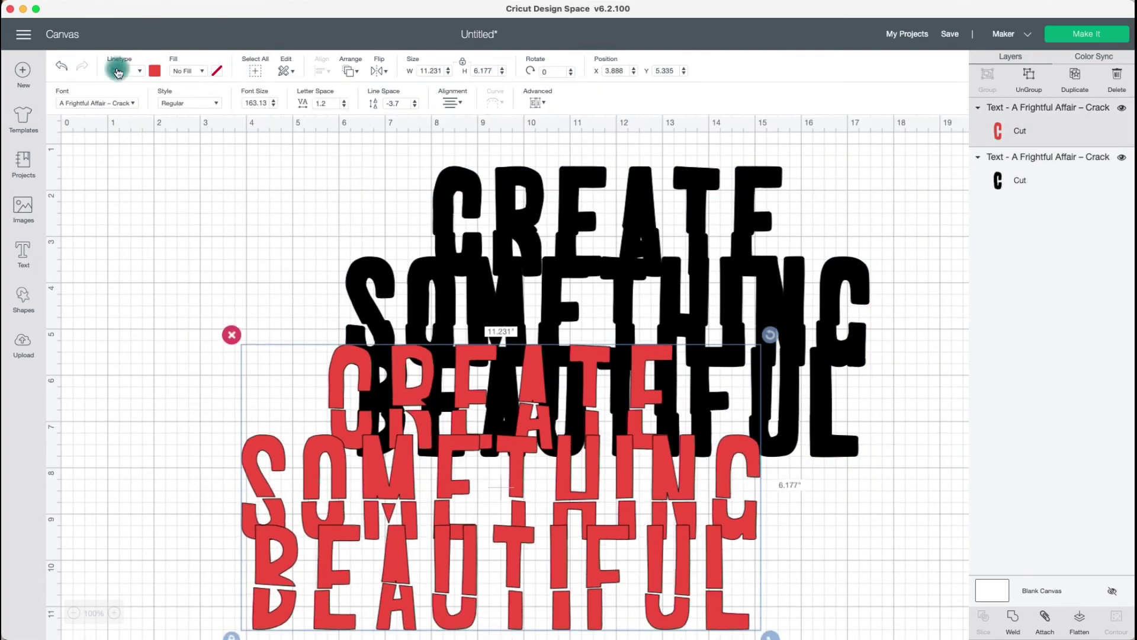
# Undo the layer moves and the ungrouping to layers
pyautogui.click(62, 67)
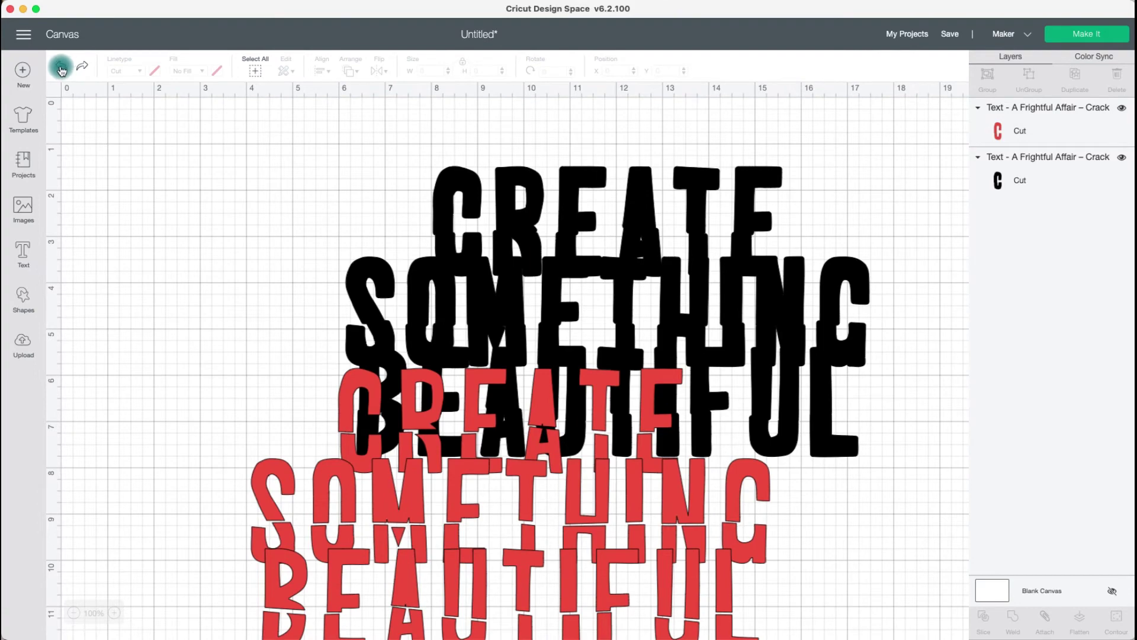
pyautogui.click(62, 70)
pyautogui.click(63, 69)
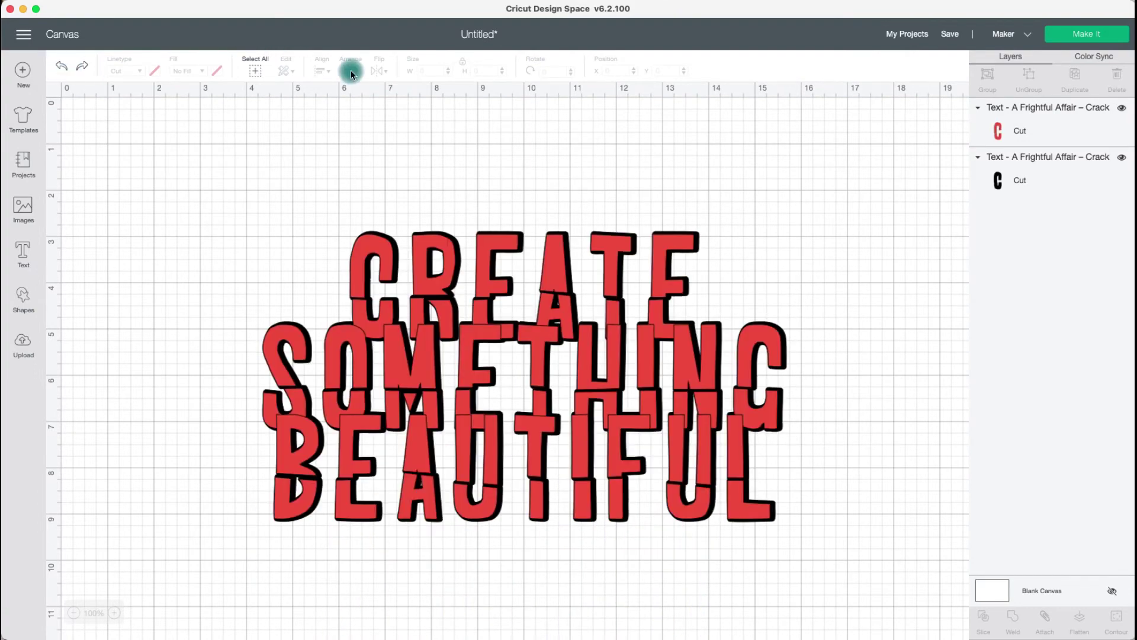
pyautogui.click(60, 70)
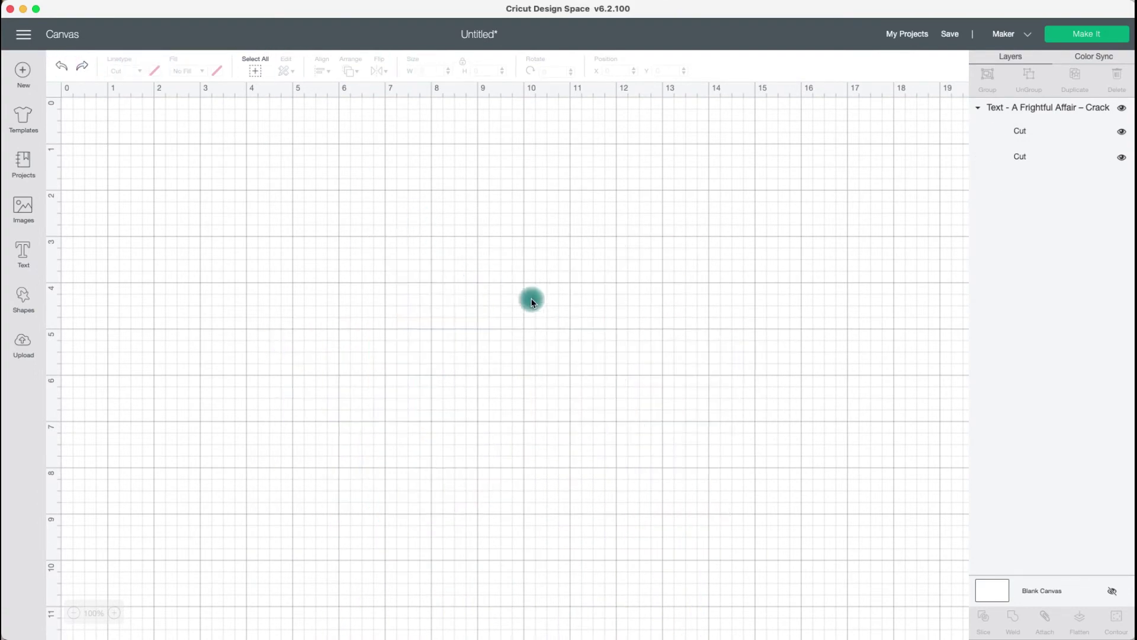
# Ungroup the text to lines and space CREATE, SOMETHING and BEAUTIFUL apart vertically, with SOMETHING at about X 4.207, Y 5.286
pyautogui.click(560, 298)
pyautogui.click(546, 112)
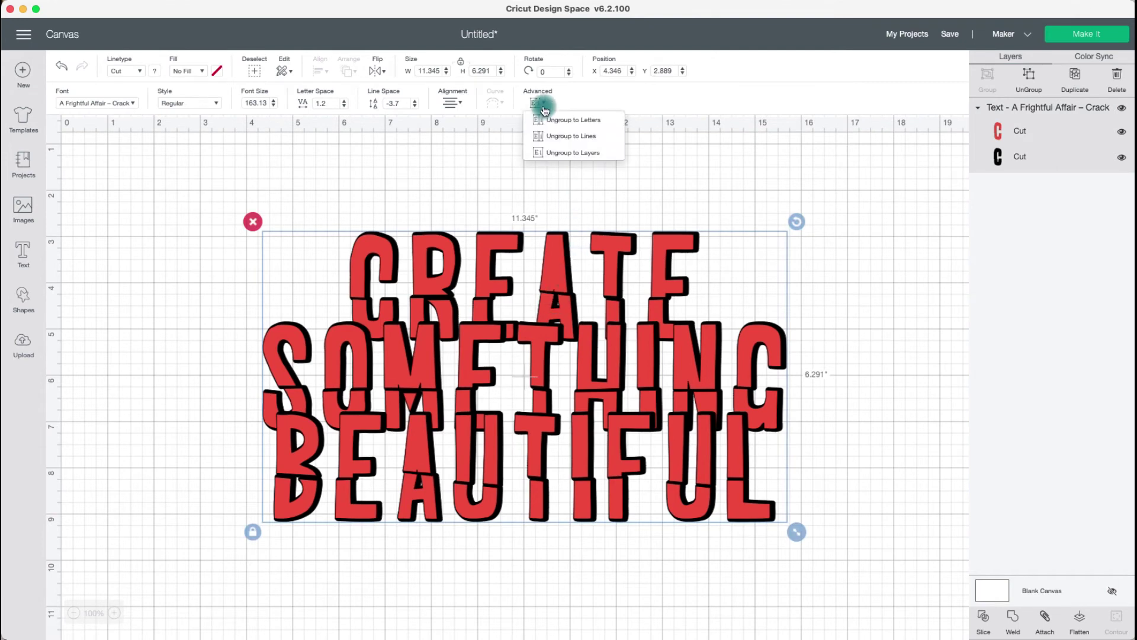
pyautogui.click(584, 142)
pyautogui.moveTo(755, 413); pyautogui.dragTo(727, 467)
pyautogui.moveTo(652, 332); pyautogui.dragTo(653, 292)
pyautogui.moveTo(635, 462); pyautogui.dragTo(636, 405)
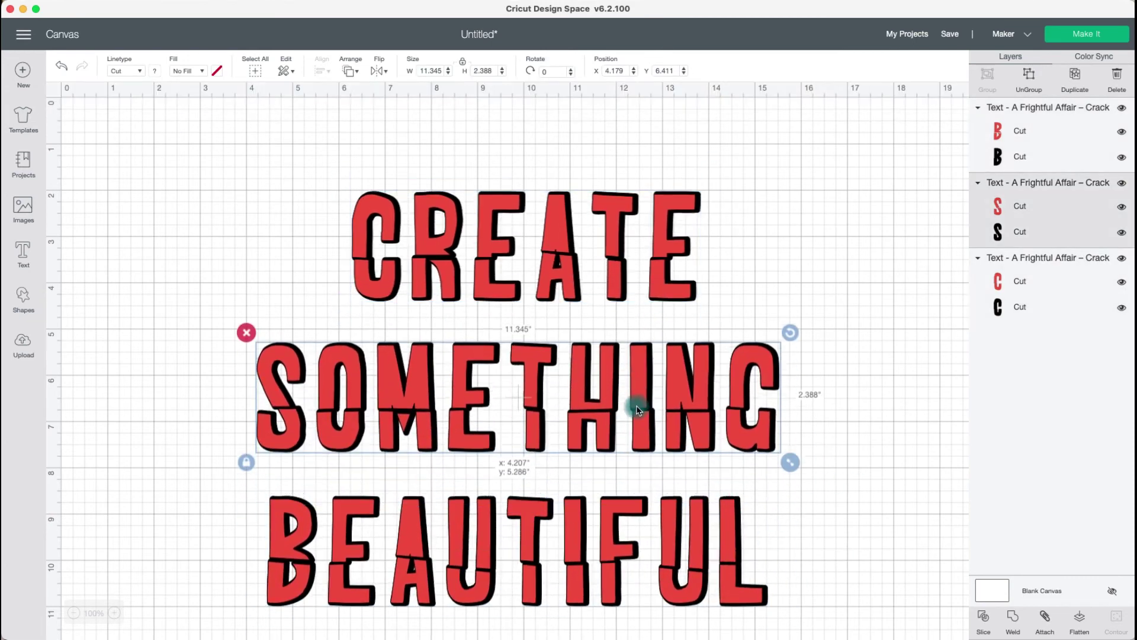
# Ungroup SOMETHING to layers, moving its red layer to about X 2.651, Y 6.398 and its black layer to X 5.013, Y 4.731
pyautogui.click(538, 103)
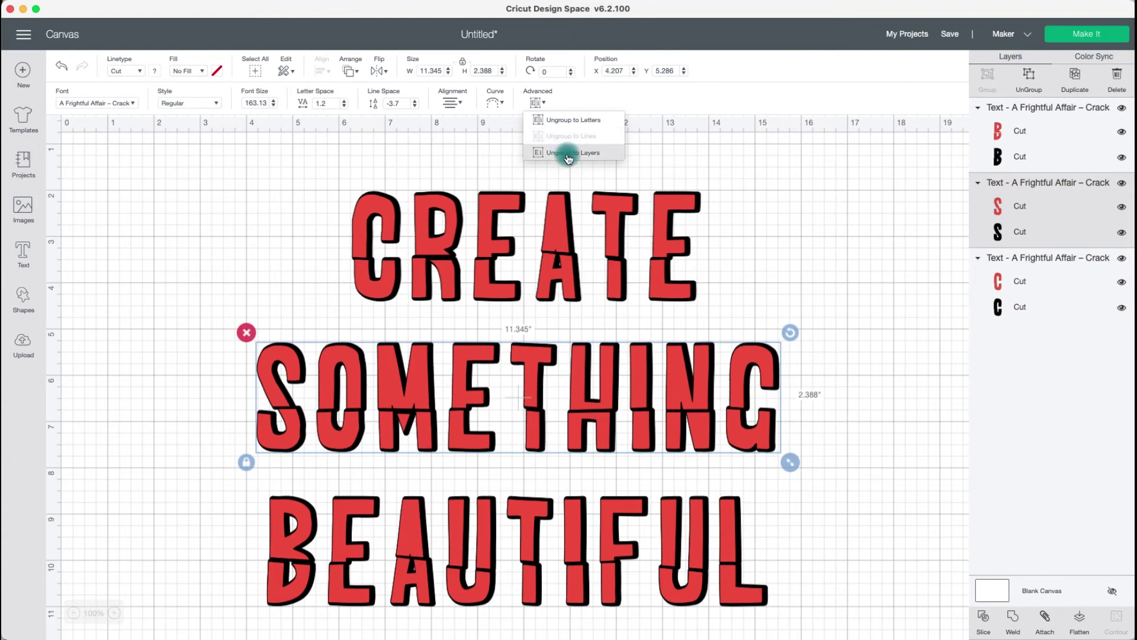
pyautogui.click(569, 153)
pyautogui.click(569, 153)
pyautogui.moveTo(645, 415); pyautogui.dragTo(574, 466)
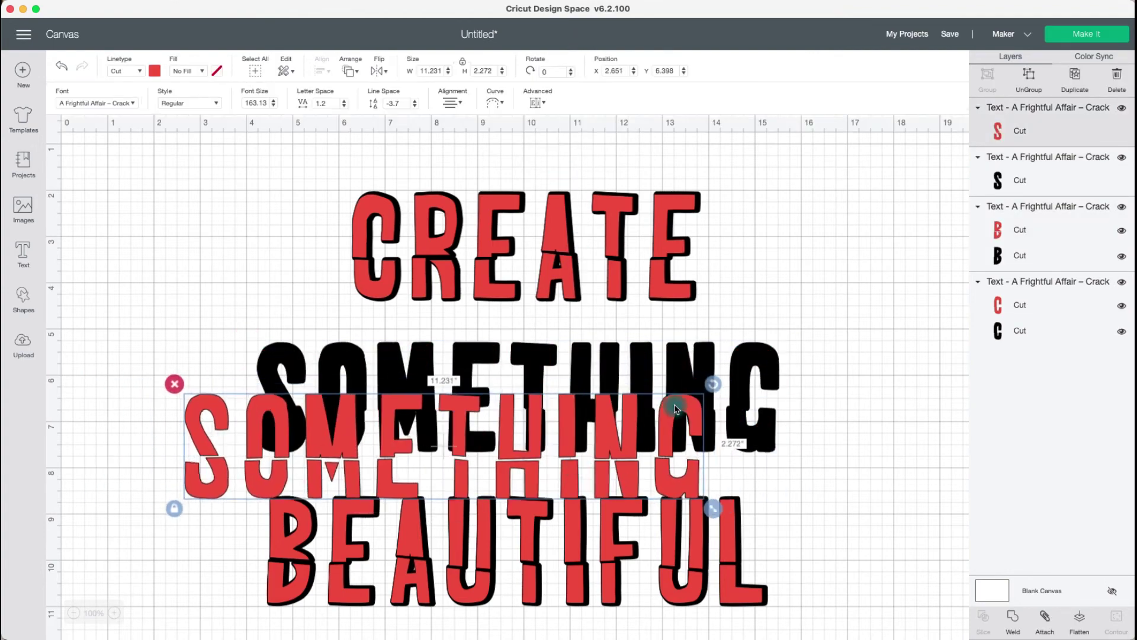
pyautogui.moveTo(678, 366); pyautogui.dragTo(716, 340)
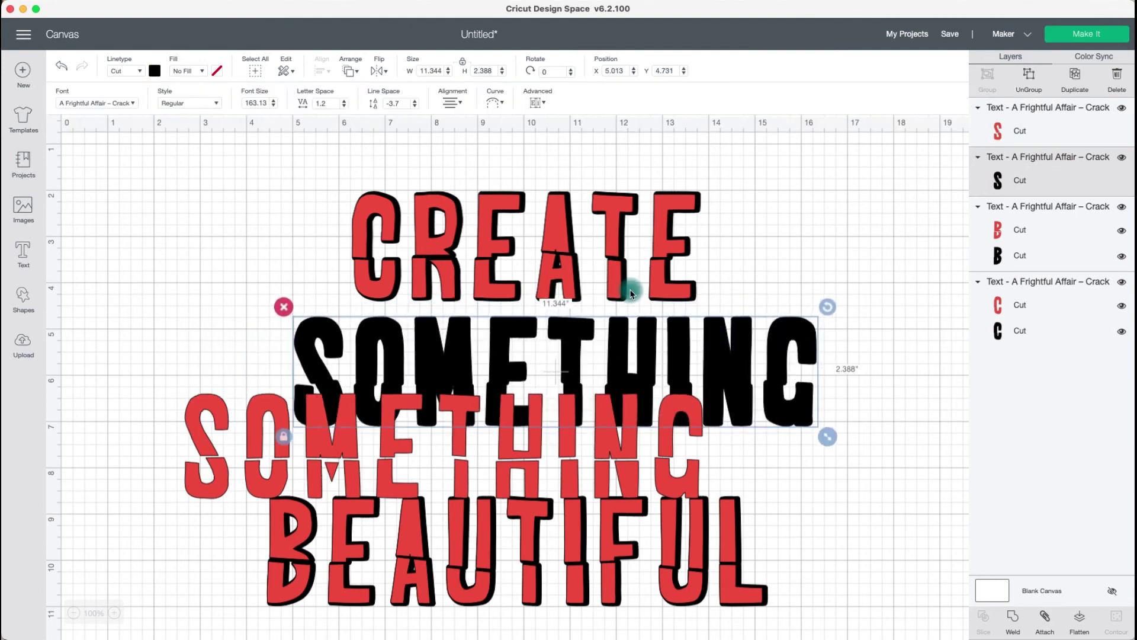
# Ungroup CREATE to letters and move its final E away to about X 14.312, Y 1.447
pyautogui.click(613, 243)
pyautogui.click(537, 102)
pyautogui.click(570, 120)
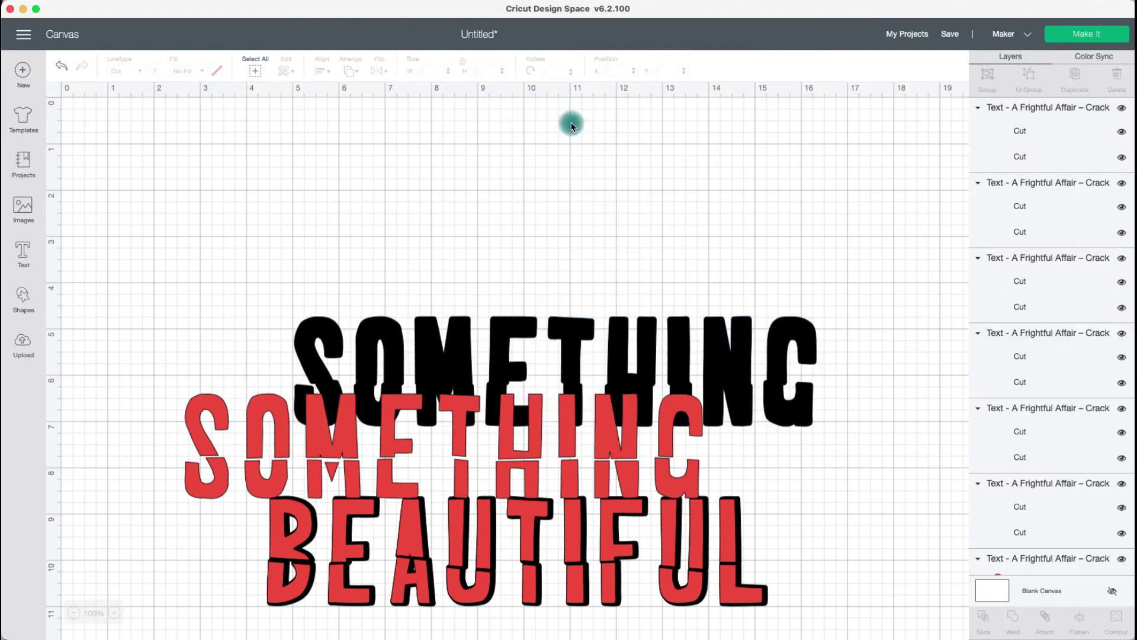
pyautogui.moveTo(682, 261); pyautogui.dragTo(754, 234)
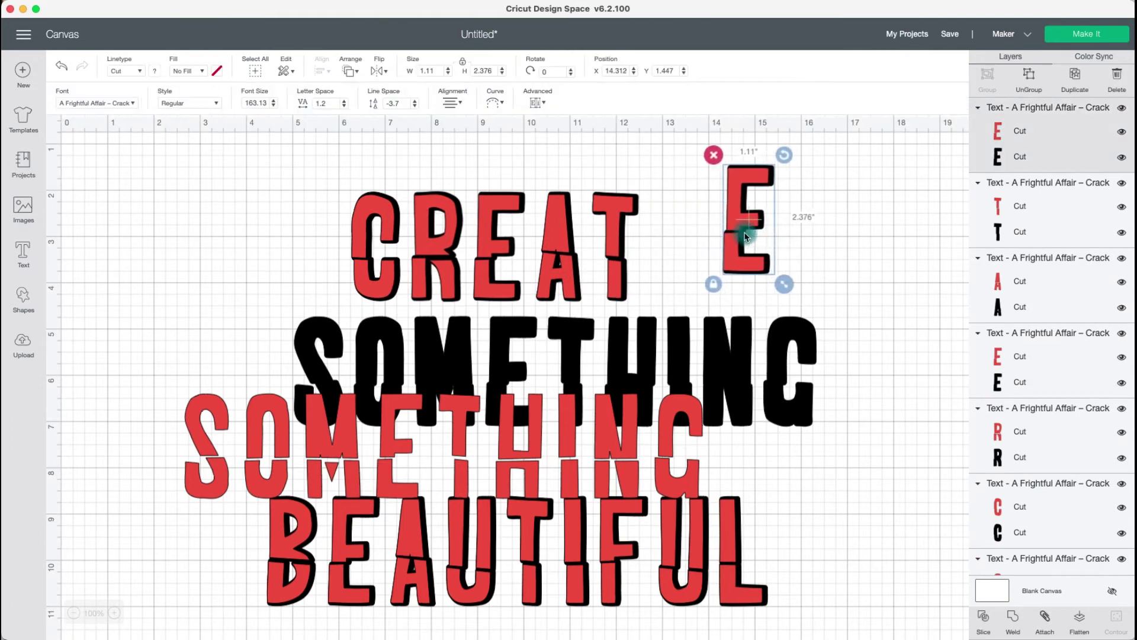
# Ungroup the letter E beside CREAT into its layers and move the red layer to about X 15.895, Y 1.365
pyautogui.click(539, 103)
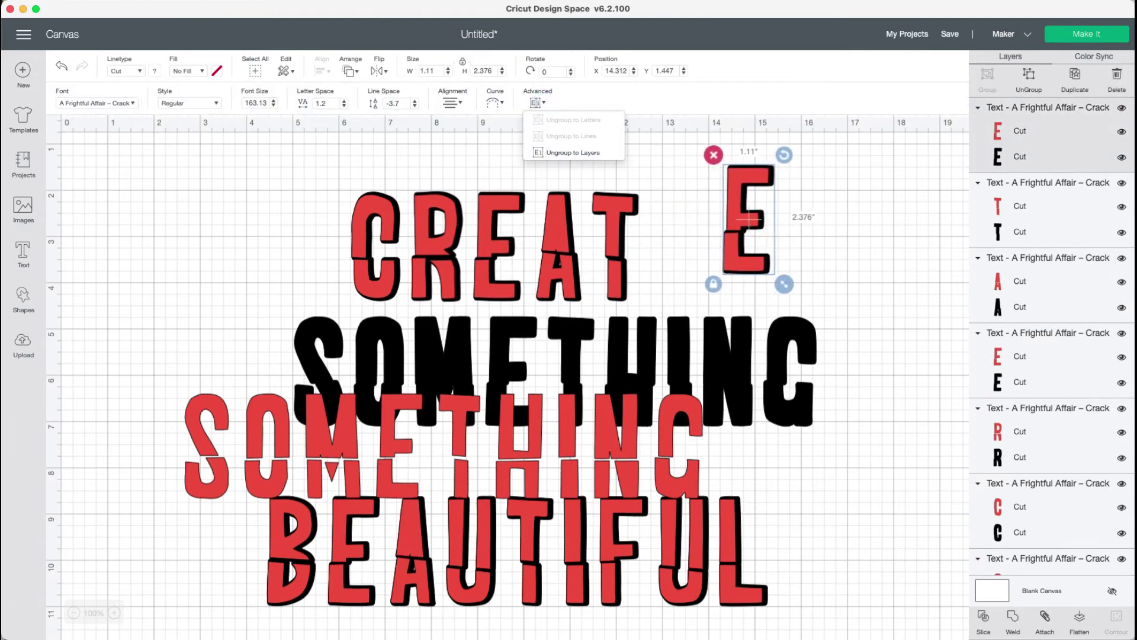
pyautogui.click(1031, 85)
pyautogui.click(820, 198)
pyautogui.moveTo(745, 226); pyautogui.dragTo(817, 217)
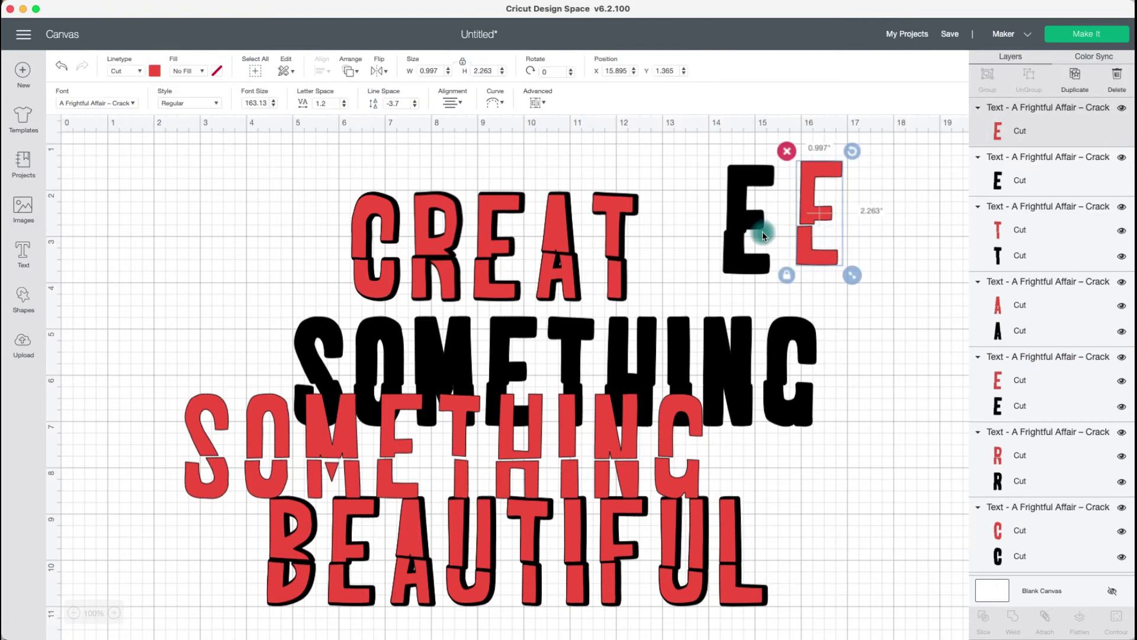
# Examine how the CREATE letters, the two SOMETHING layers and BEAUTIFUL are listed as separate items in the layers
pyautogui.click(613, 237)
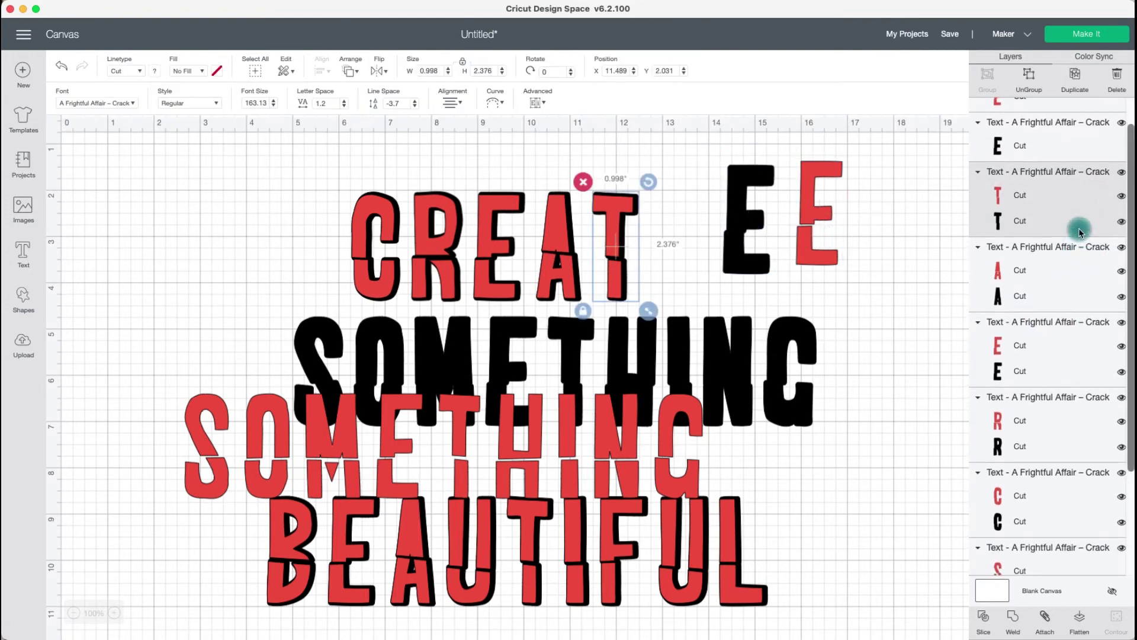
pyautogui.click(682, 383)
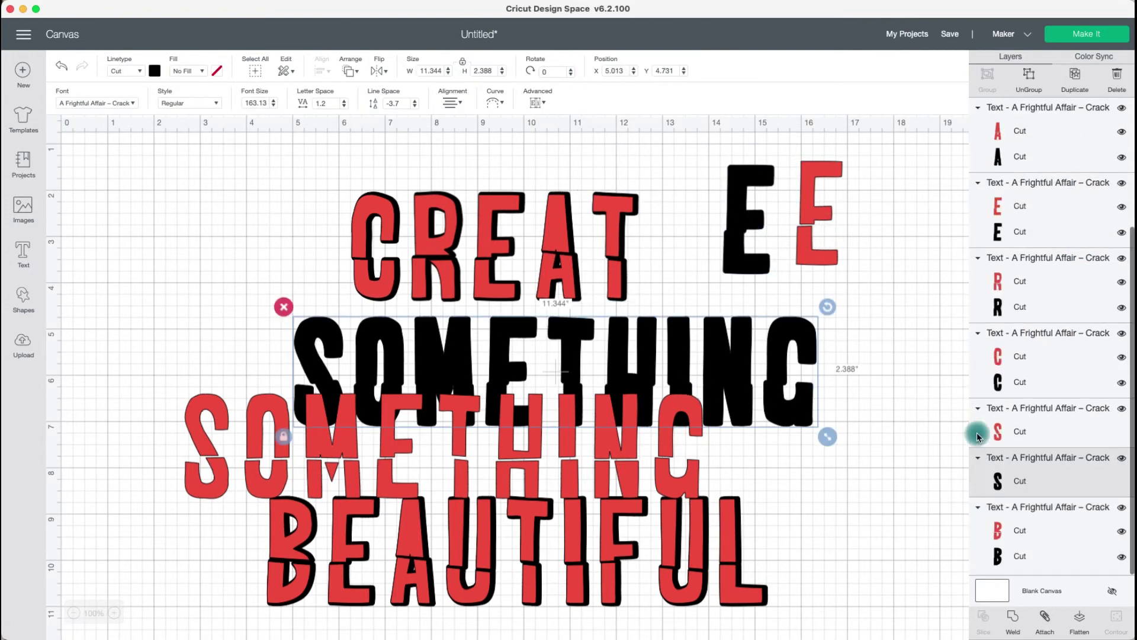
pyautogui.click(556, 439)
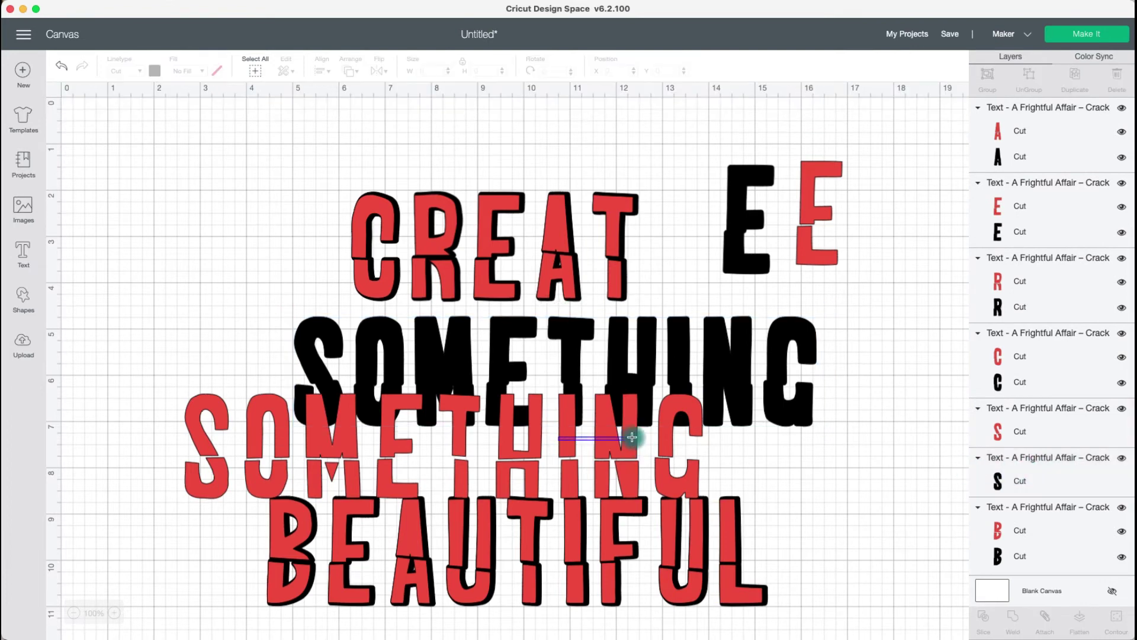
pyautogui.click(630, 441)
pyautogui.click(691, 553)
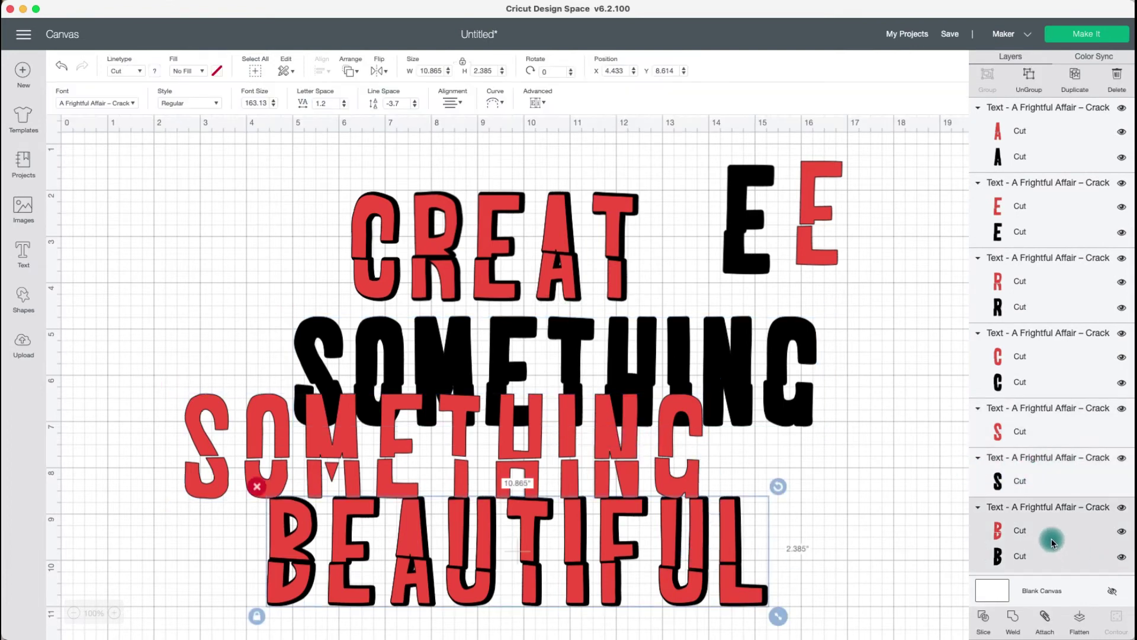
pyautogui.click(868, 358)
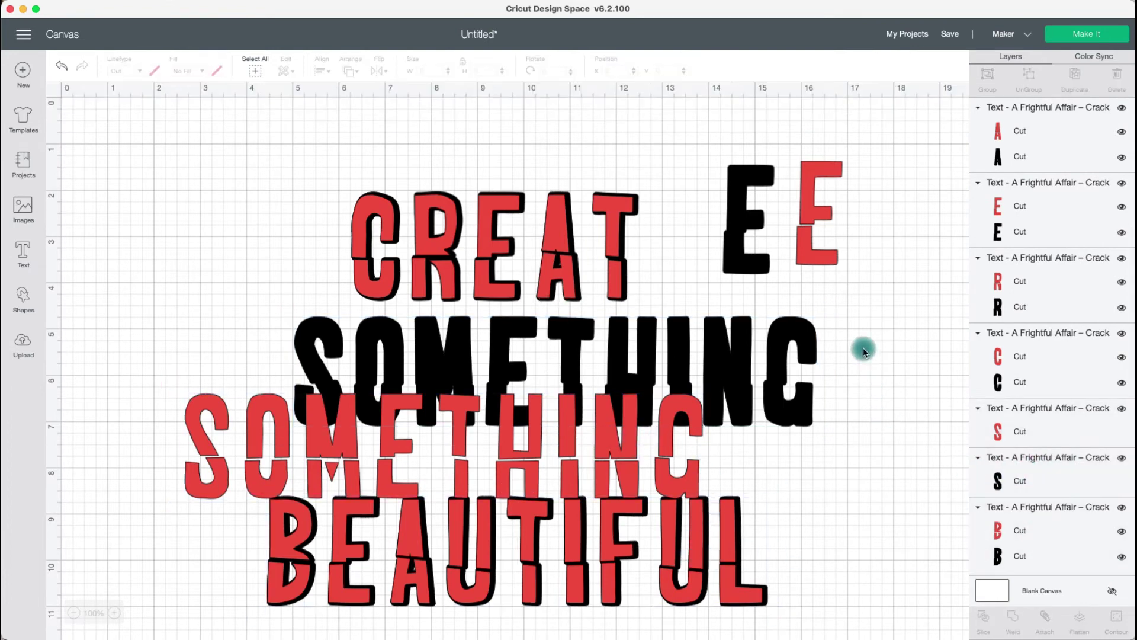
pyautogui.click(601, 209)
pyautogui.click(703, 363)
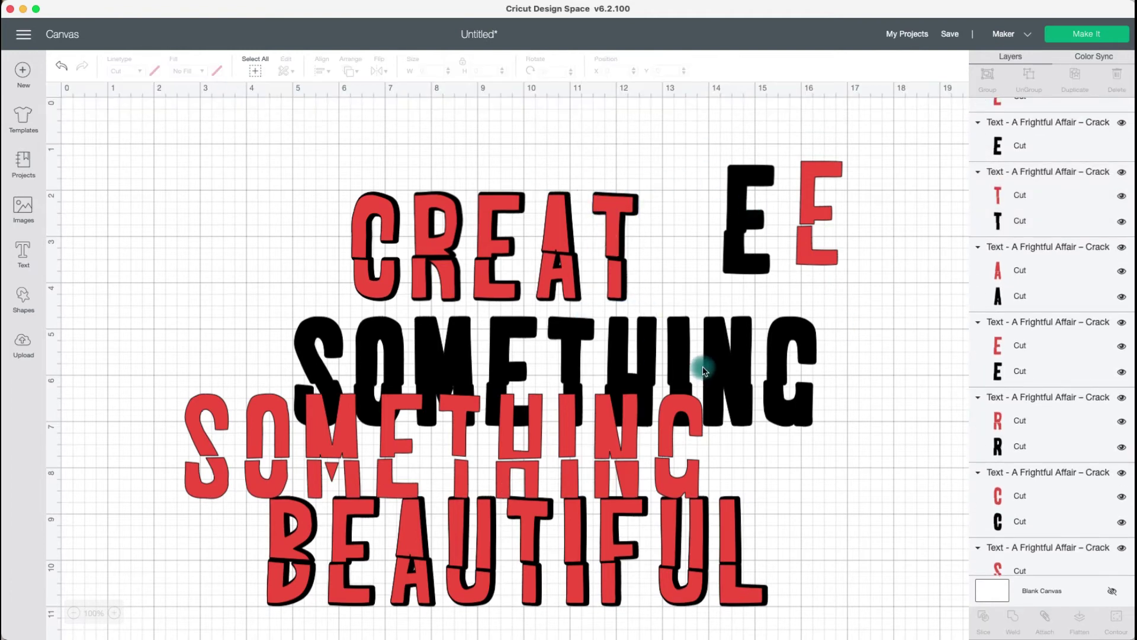
pyautogui.click(731, 355)
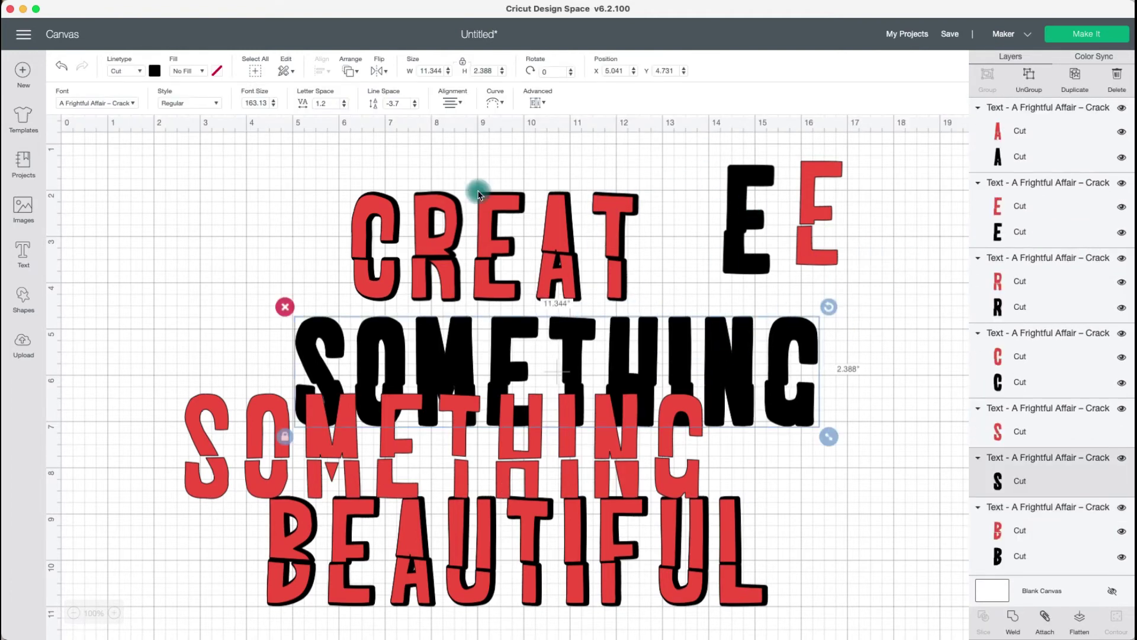
# Select all the separate CREATE letters, including both layers of the final E, and delete them
pyautogui.moveTo(336, 165); pyautogui.dragTo(876, 261)
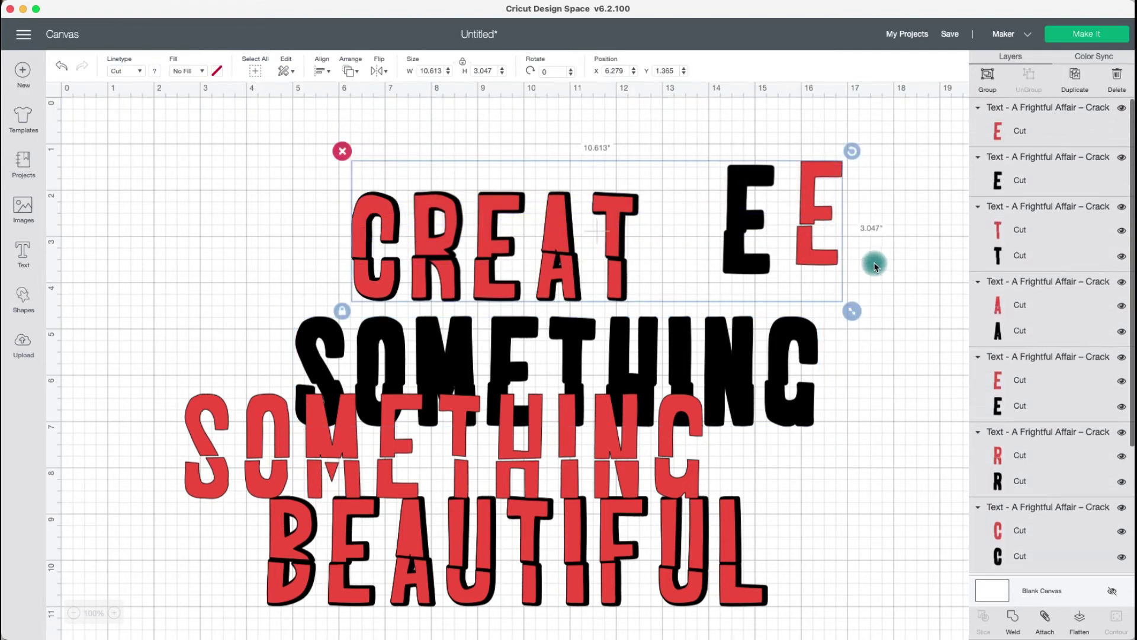
pyautogui.click(828, 208)
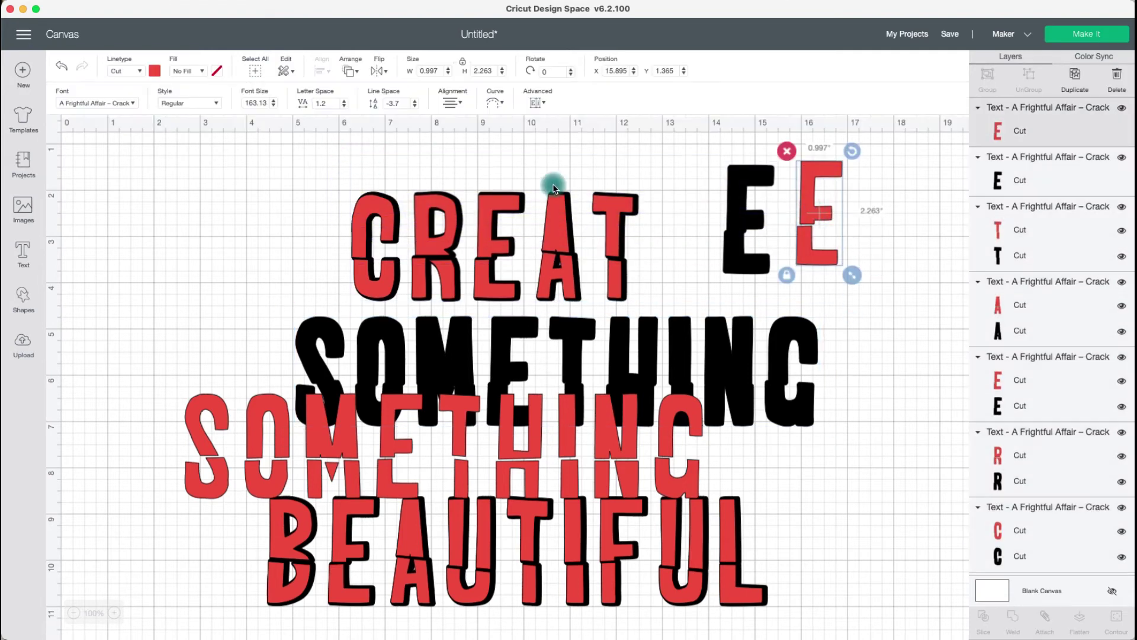
pyautogui.moveTo(330, 197); pyautogui.dragTo(863, 243)
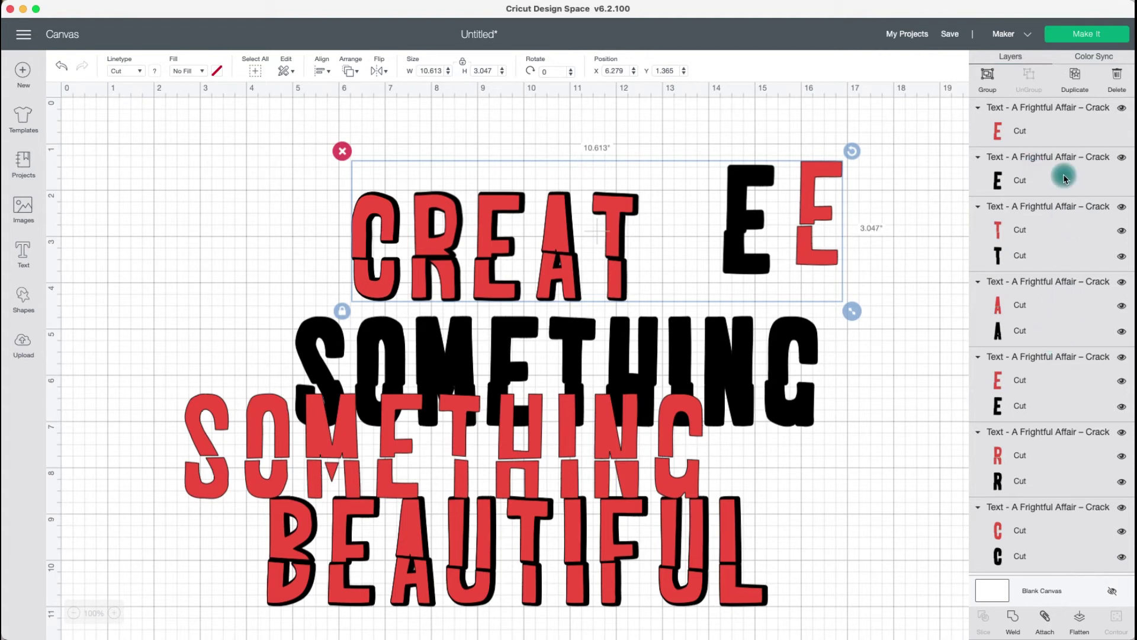
pyautogui.click(863, 223)
pyautogui.moveTo(843, 223); pyautogui.dragTo(323, 202)
pyautogui.press('Delete')
# Move the black SOMETHING to about X 4.263, Y 1.939 and the red SOMETHING to about X 3.693, Y 5.384
pyautogui.moveTo(569, 357); pyautogui.dragTo(532, 228)
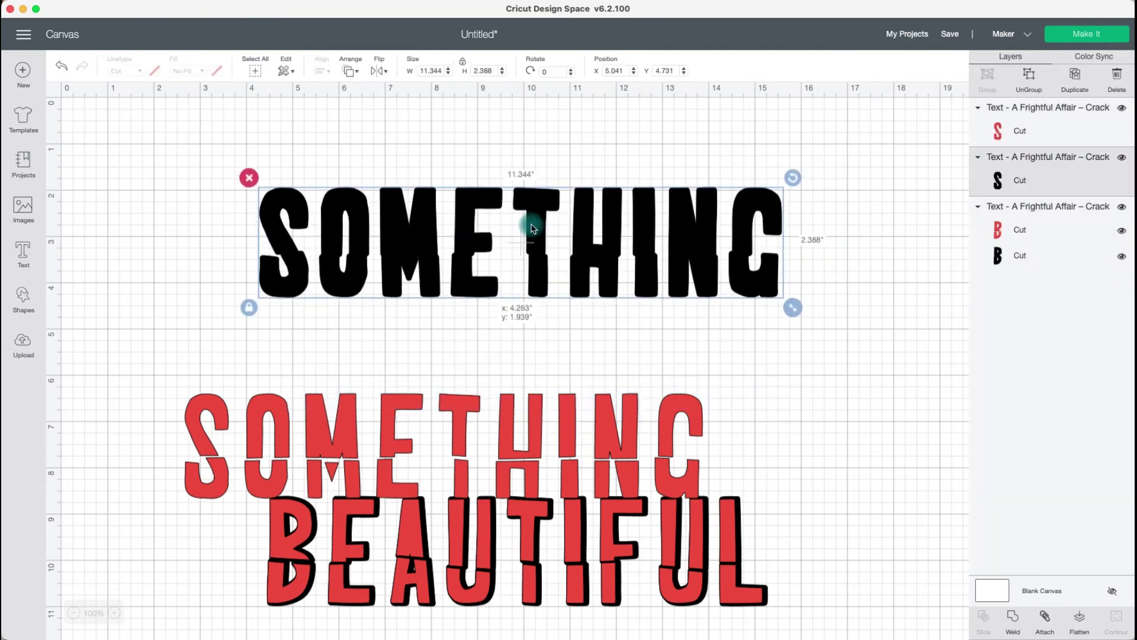
pyautogui.click(602, 414)
pyautogui.moveTo(602, 414); pyautogui.dragTo(663, 375)
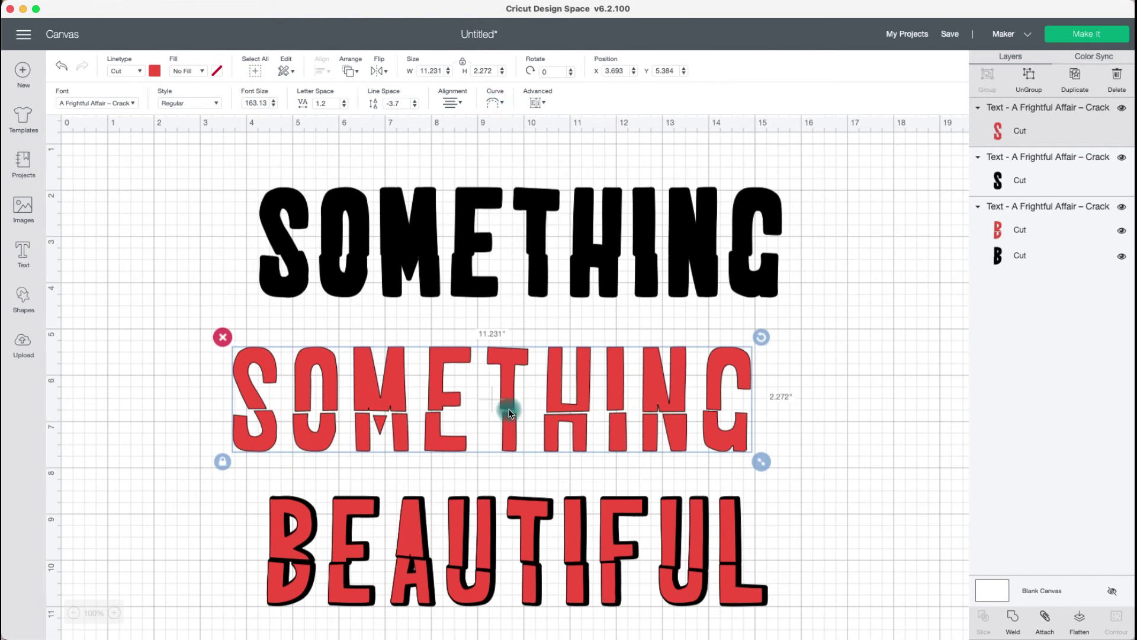
# Try an upward arch with diameter 8.682 on the black SOMETHING, and give it a shallow curve in the opposite direction instead
pyautogui.click(585, 524)
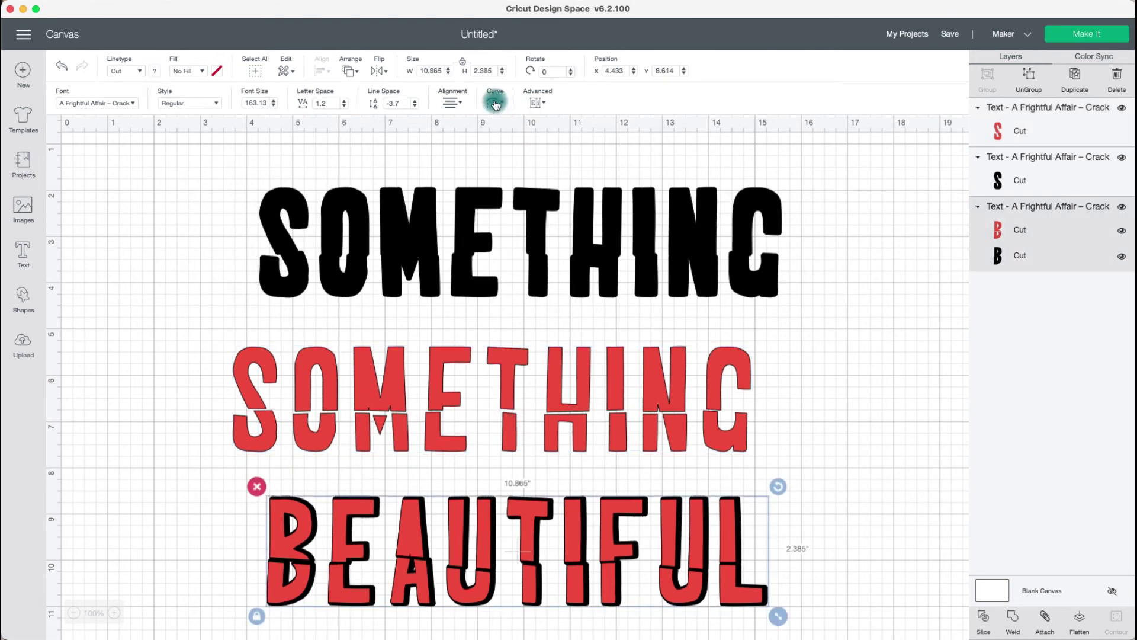
pyautogui.click(561, 233)
pyautogui.click(540, 215)
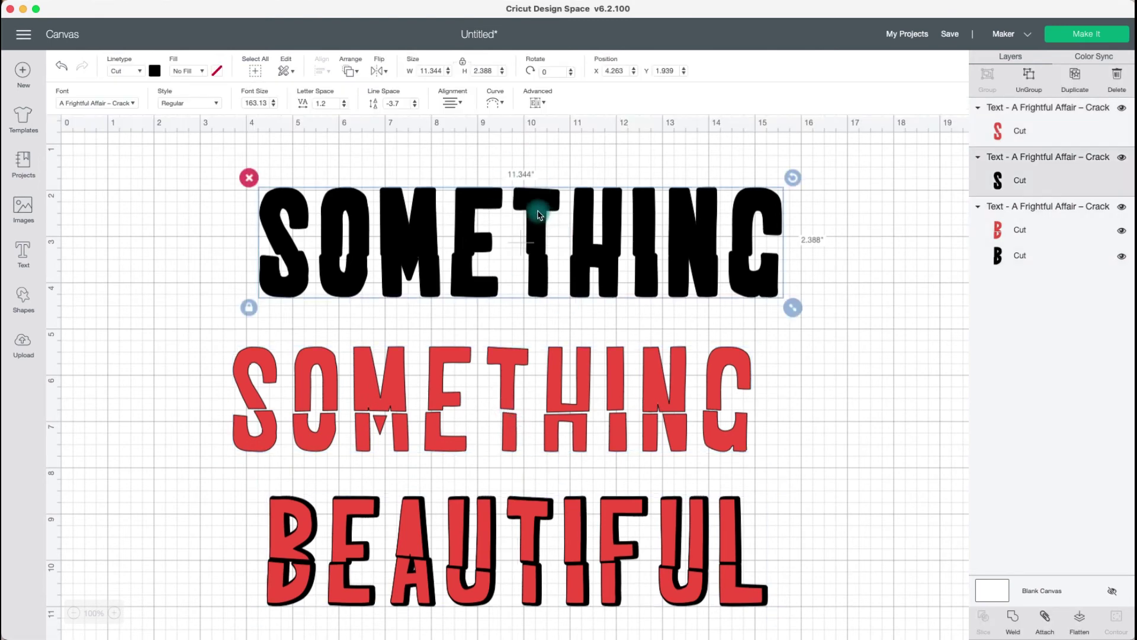
pyautogui.click(499, 107)
pyautogui.moveTo(477, 138); pyautogui.dragTo(520, 163)
pyautogui.click(413, 298)
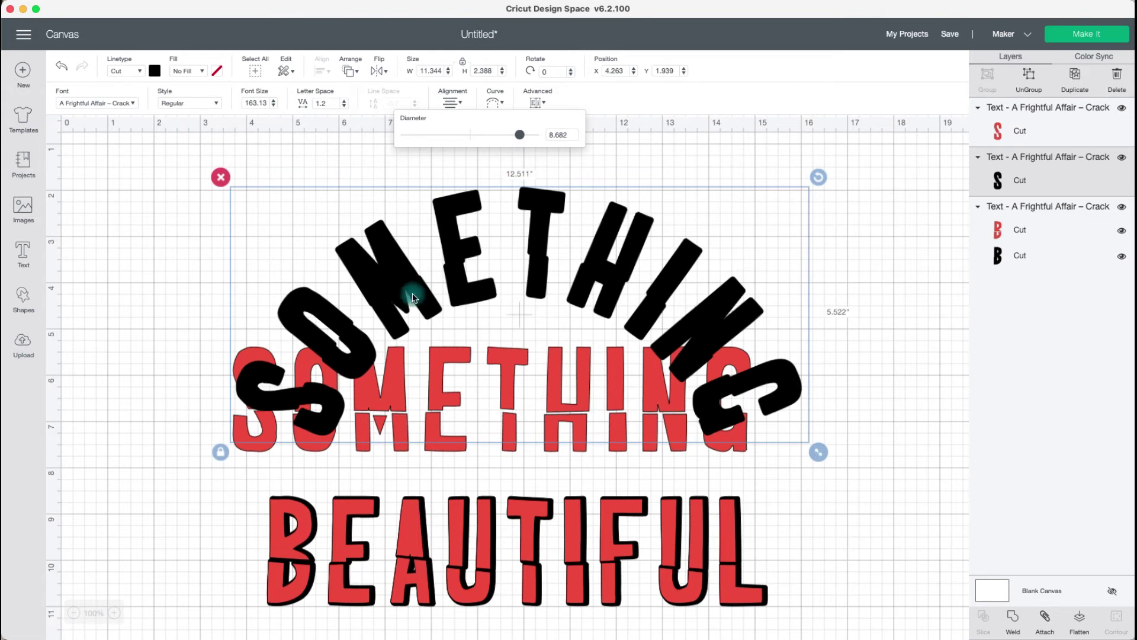
pyautogui.moveTo(519, 134); pyautogui.dragTo(454, 140)
pyautogui.click(675, 370)
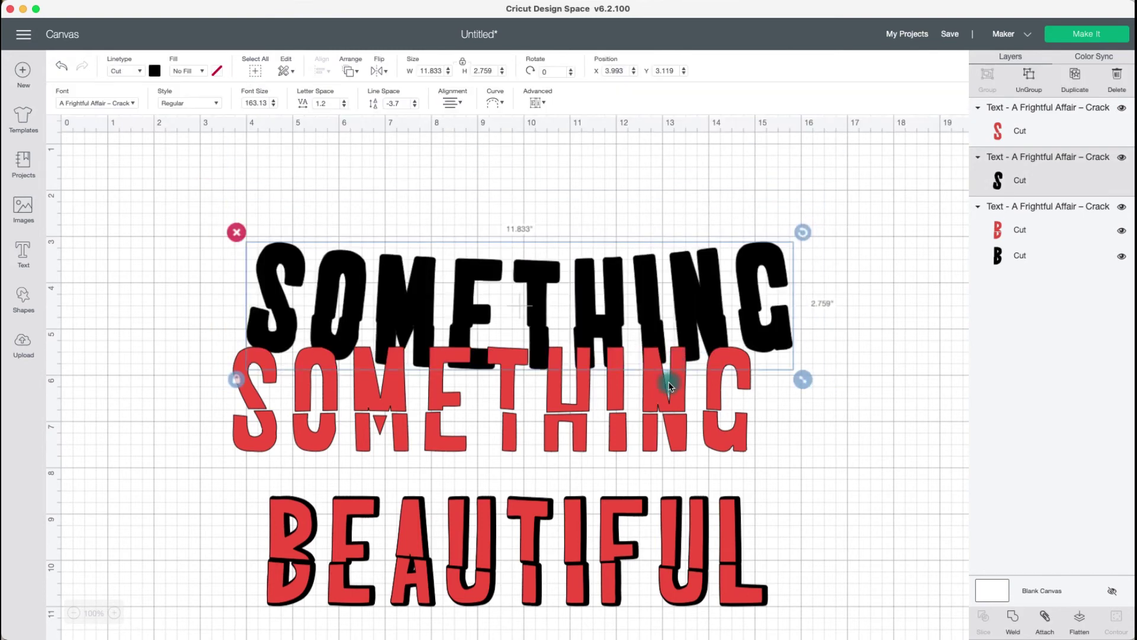
# Add "create" as a second line to the BEAUTIFUL text
pyautogui.click(655, 538)
pyautogui.click(698, 550)
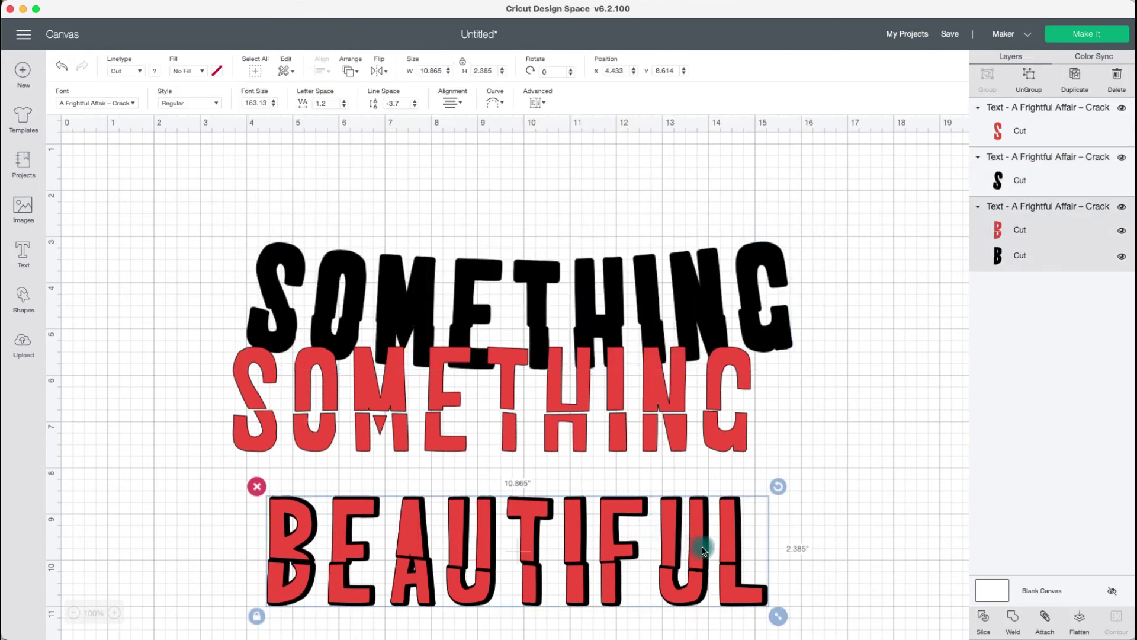
pyautogui.doubleClick(704, 549)
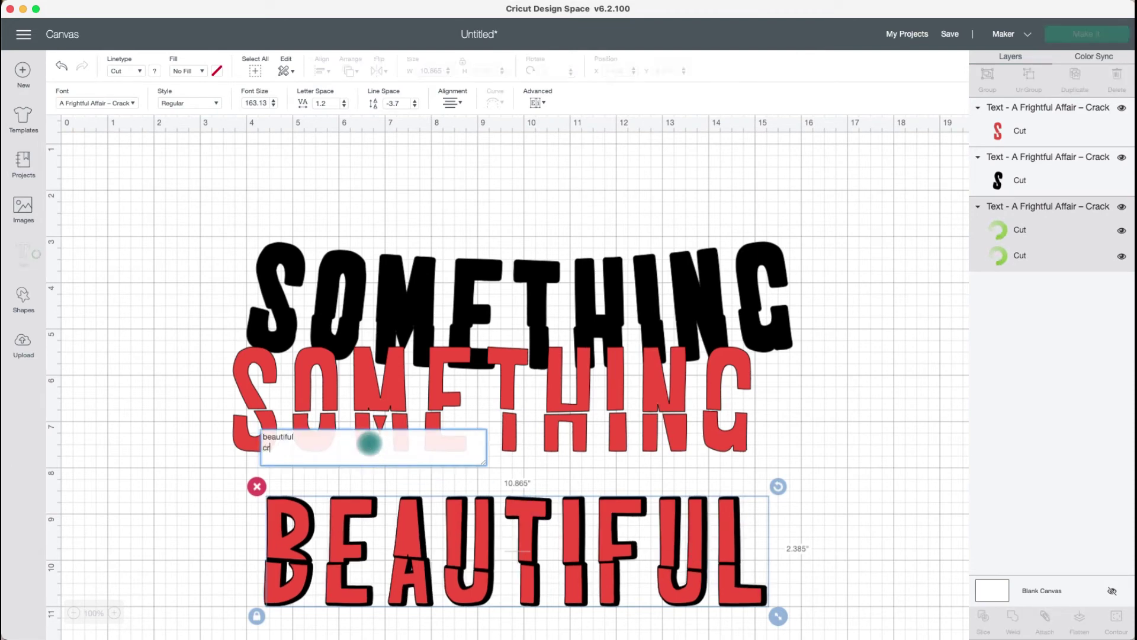
pyautogui.write('create')
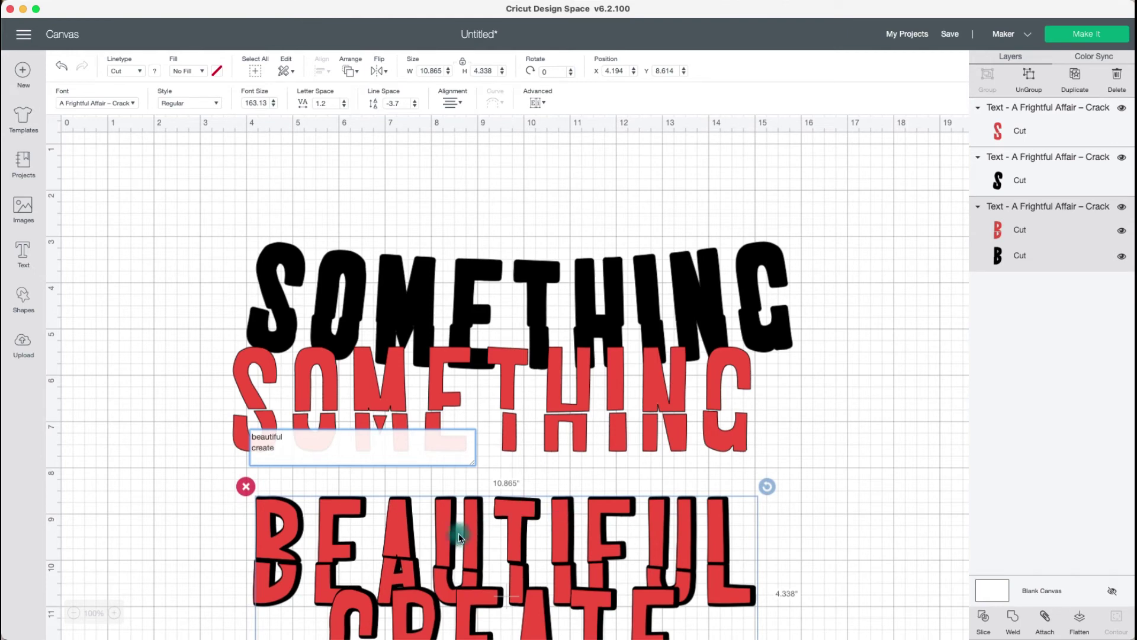
pyautogui.click(468, 536)
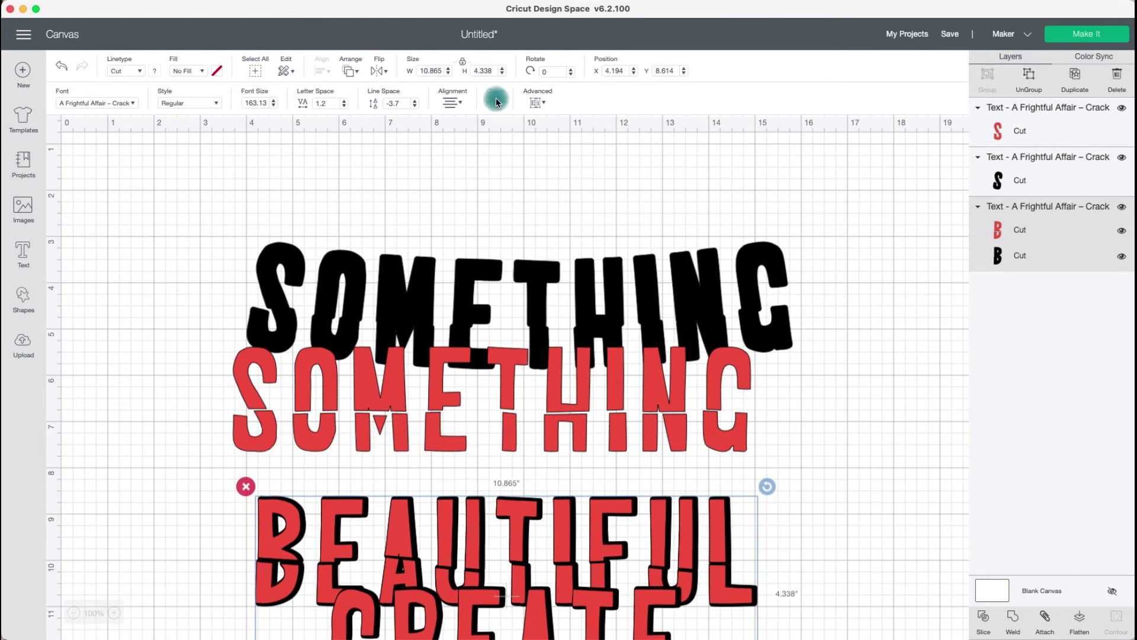
# Move both SOMETHING texts higher, the red one to about X 2.763, Y 4.537, and the two-line text to X 3.986, Y 7.503
pyautogui.click(538, 294)
pyautogui.moveTo(517, 283); pyautogui.dragTo(481, 228)
pyautogui.moveTo(554, 404); pyautogui.dragTo(509, 366)
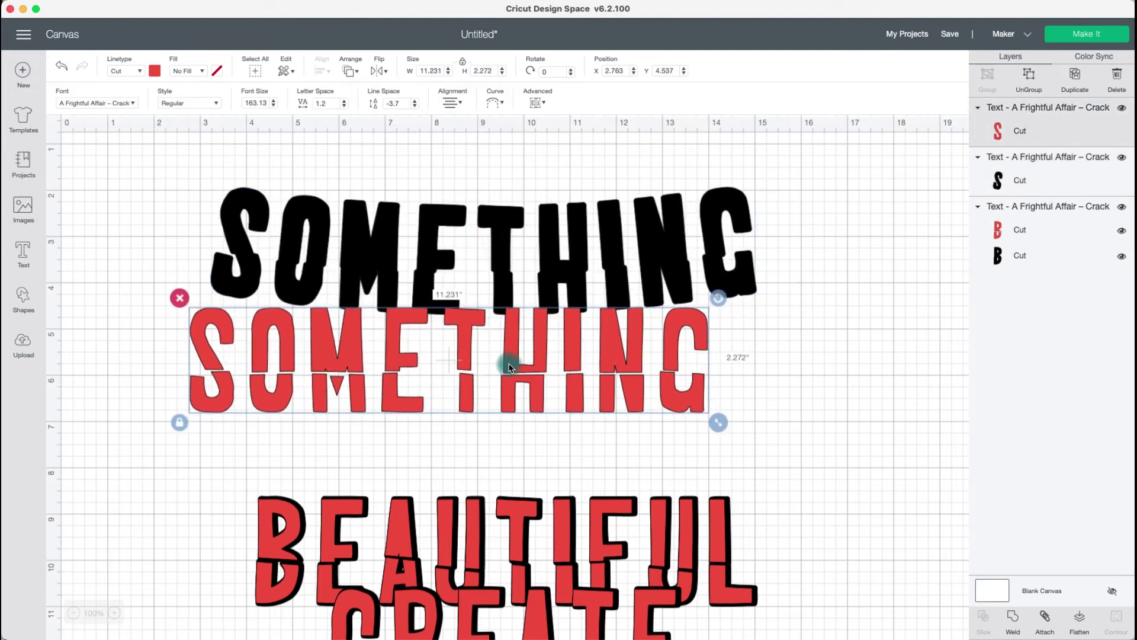
pyautogui.moveTo(625, 557); pyautogui.dragTo(616, 506)
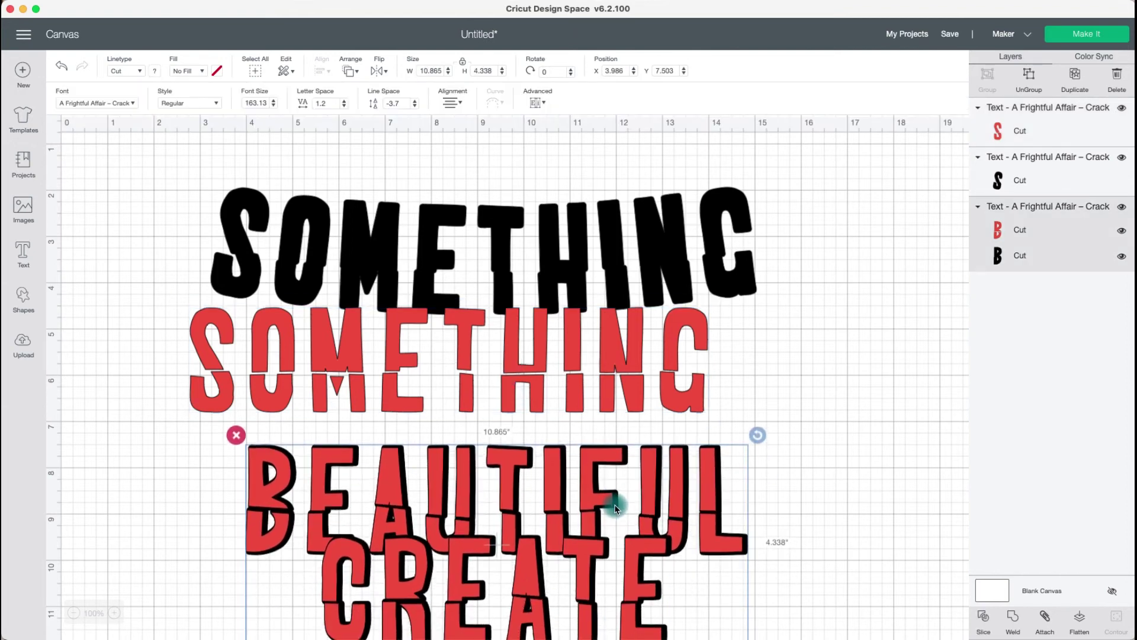
# Remove the "create" line from the two-line text, leaving only "beautiful"
pyautogui.doubleClick(616, 506)
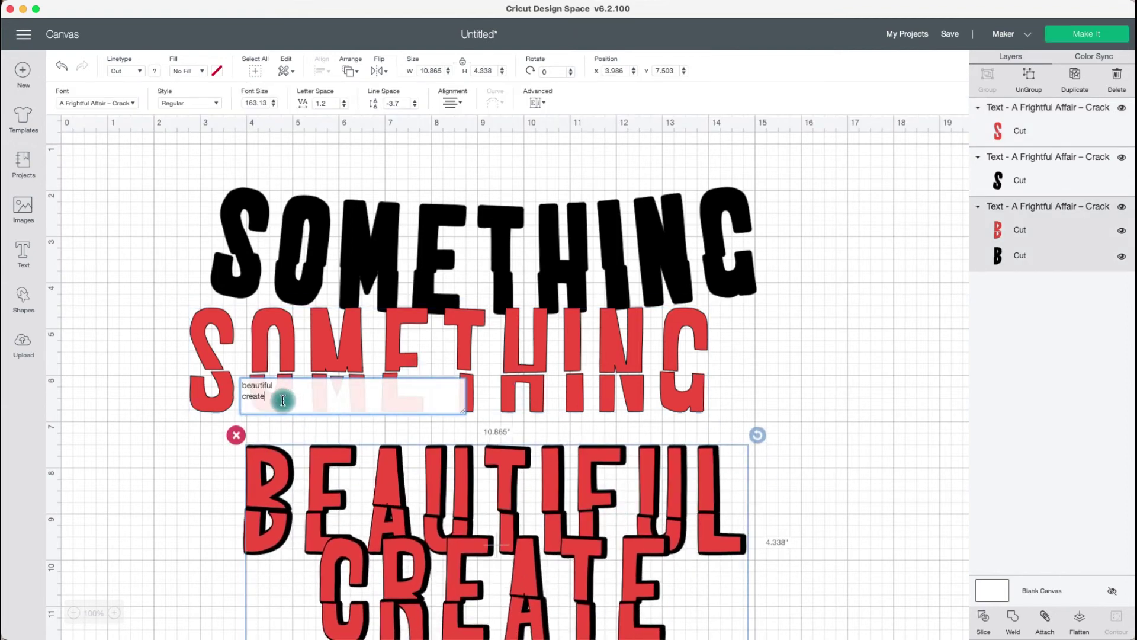
pyautogui.moveTo(274, 400); pyautogui.dragTo(210, 397)
pyautogui.press('BackSpace')
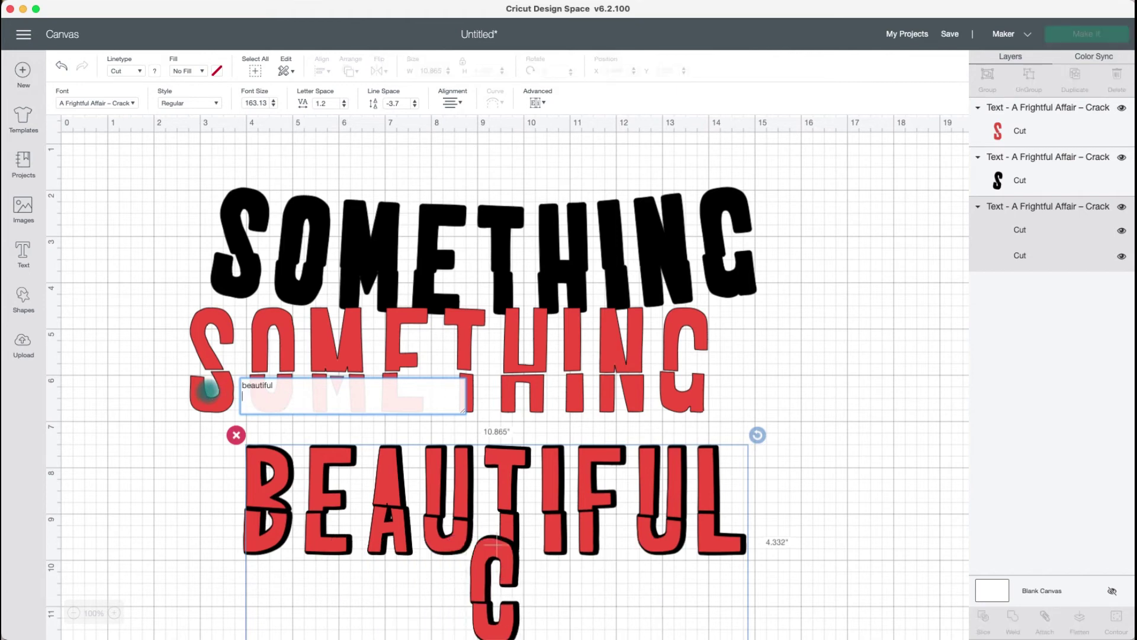
pyautogui.click(554, 476)
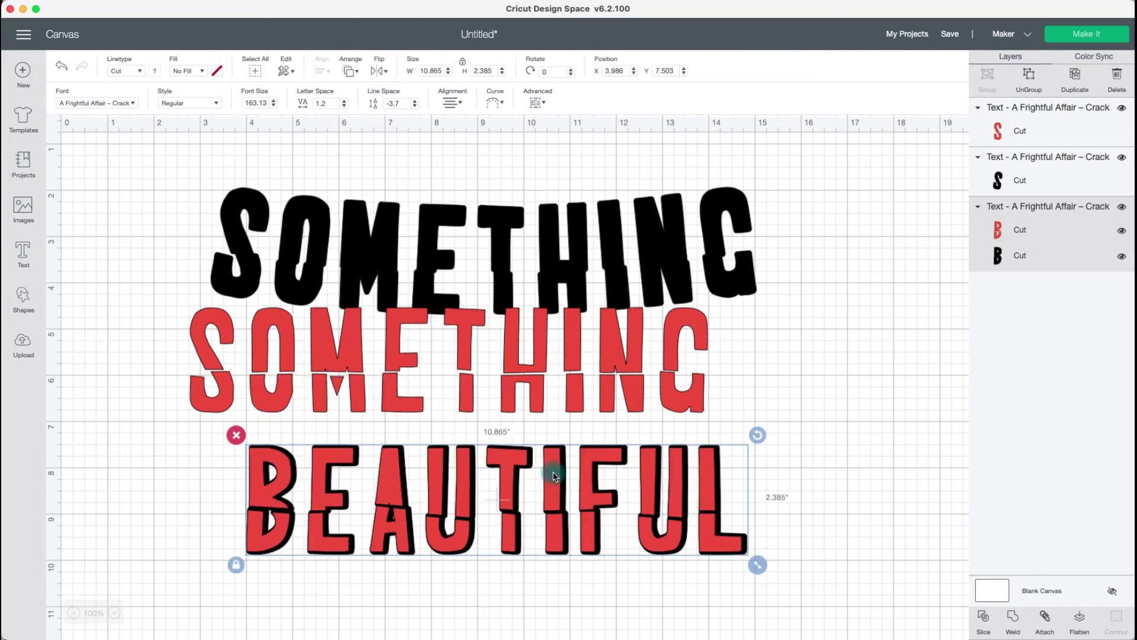
# Curve the BEAUTIFUL text into a gentle upward arch and deselect it
pyautogui.click(505, 105)
pyautogui.moveTo(507, 135); pyautogui.dragTo(483, 135)
pyautogui.click(858, 353)
# Move BEAUTIFUL above the other words to about X 5.318, Y 0.768 and place the black SOMETHING behind the red one
pyautogui.scroll(-5, 848, 364)
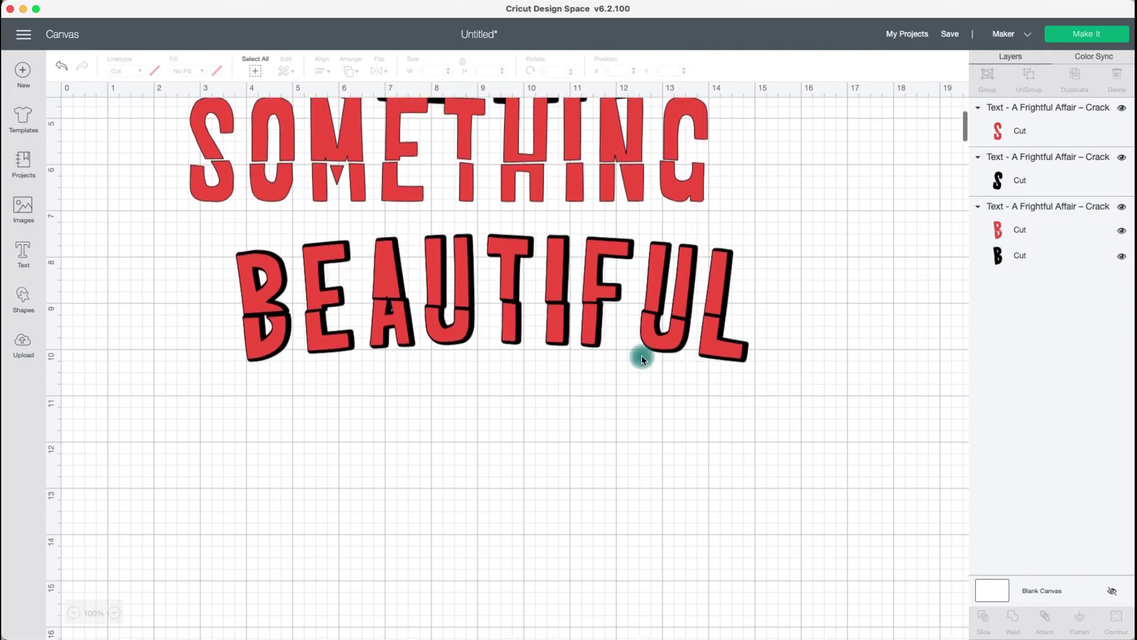
pyautogui.scroll(3, 625, 346)
pyautogui.scroll(3, 624, 349)
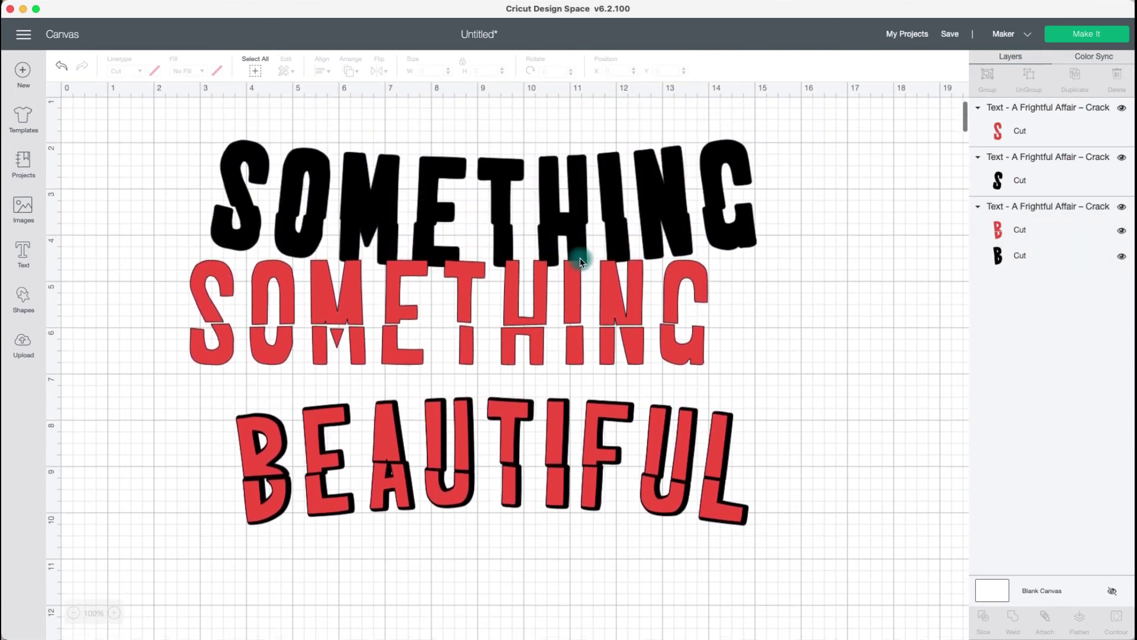
pyautogui.moveTo(585, 491); pyautogui.dragTo(637, 174)
pyautogui.moveTo(594, 292); pyautogui.dragTo(595, 365)
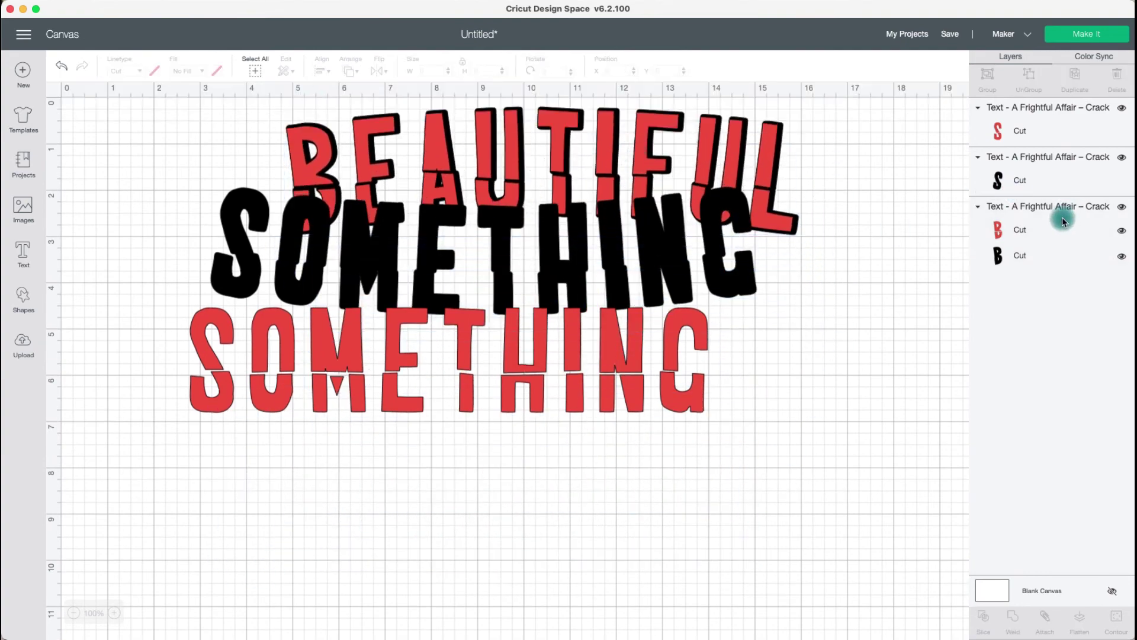
pyautogui.click(1049, 207)
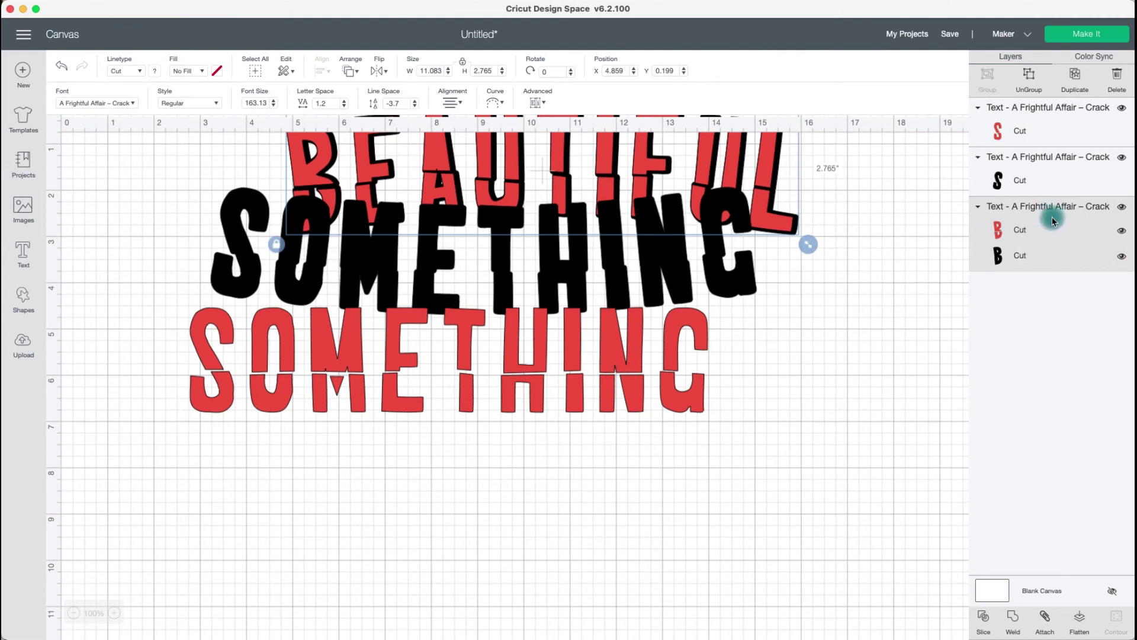
pyautogui.moveTo(762, 262); pyautogui.dragTo(734, 356)
pyautogui.moveTo(782, 220); pyautogui.dragTo(803, 245)
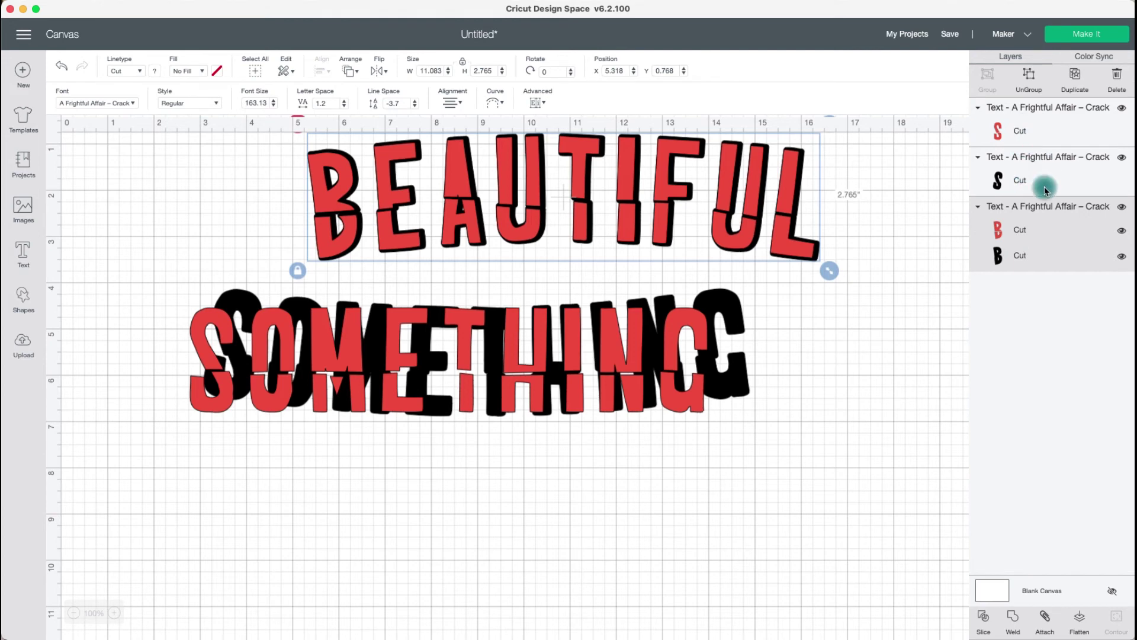
# Move BEAUTIFUL down to about X 5.026, Y 2.435 and set its curve diameter to about 73.035
pyautogui.click(617, 190)
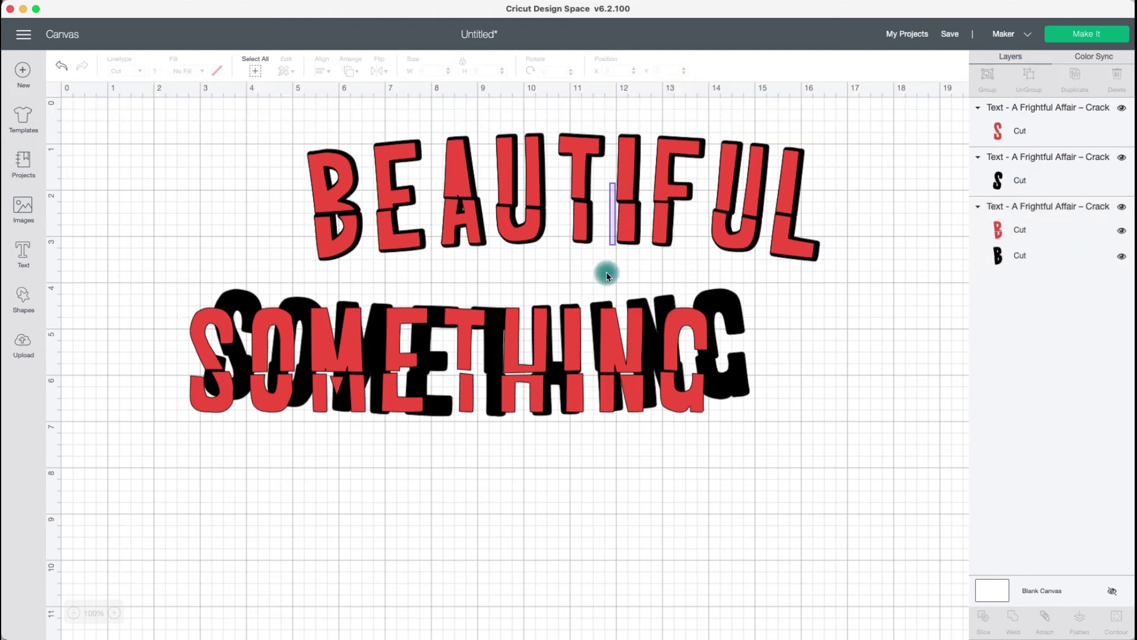
pyautogui.moveTo(633, 182); pyautogui.dragTo(619, 260)
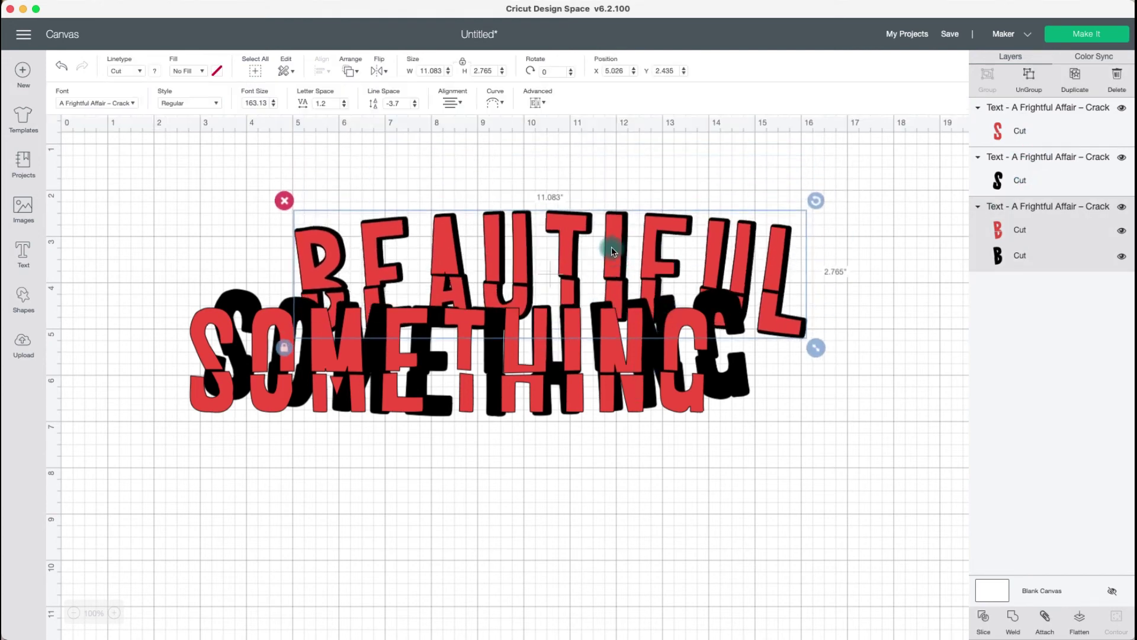
pyautogui.click(495, 102)
pyautogui.moveTo(470, 134); pyautogui.dragTo(485, 134)
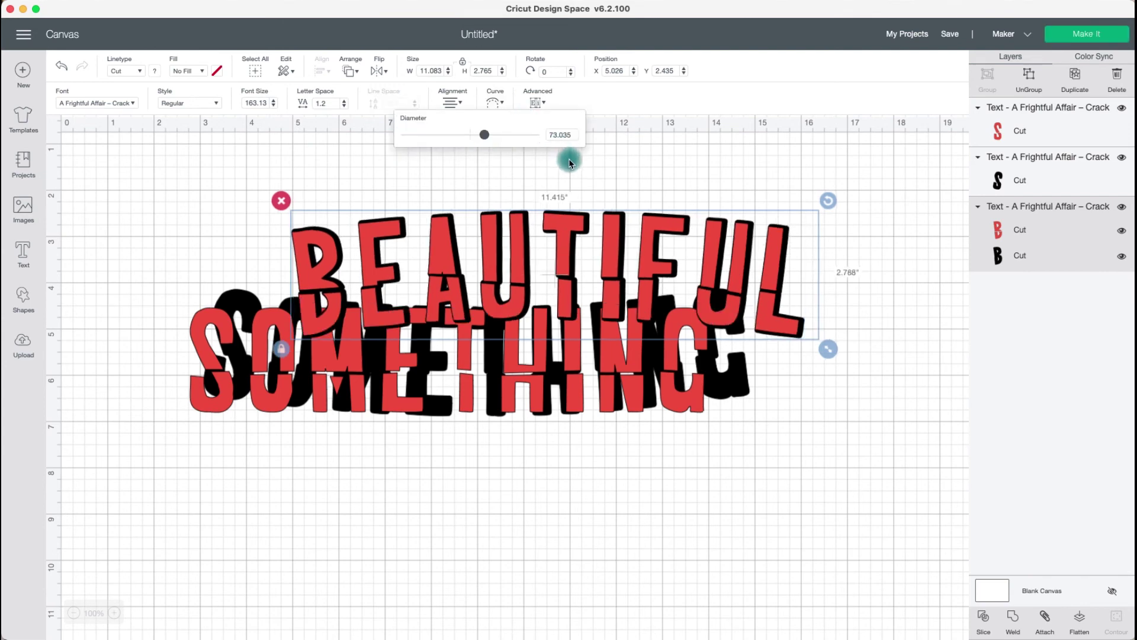
# Delete all the text from the canvas and start a new text box in the font Cricut Sans
pyautogui.moveTo(201, 222); pyautogui.dragTo(780, 410)
pyautogui.press('Delete')
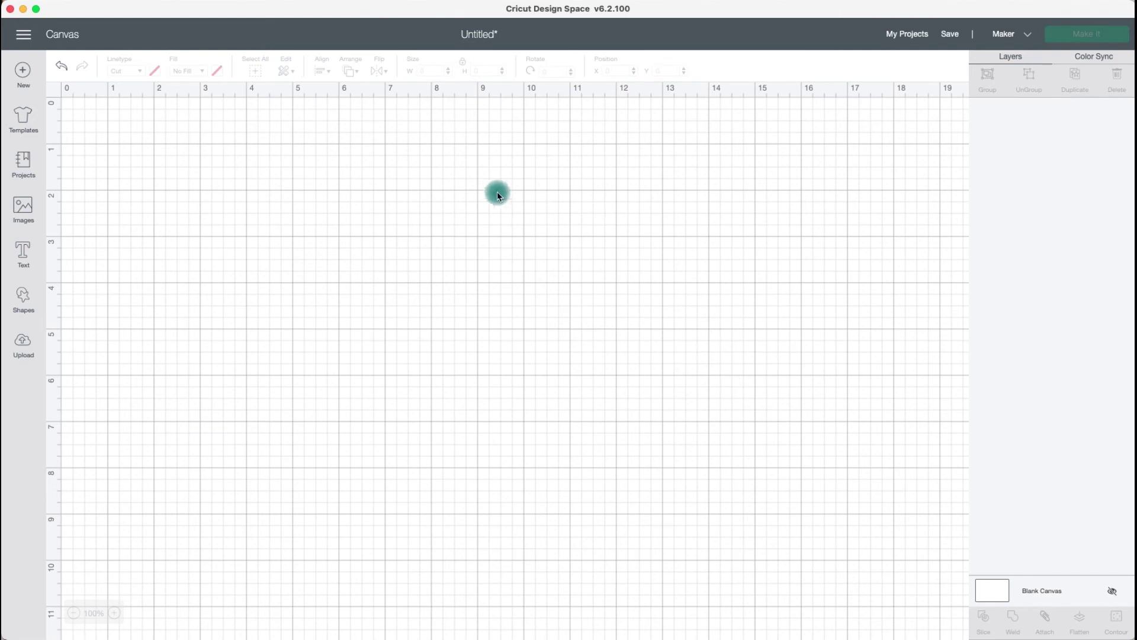
pyautogui.click(27, 266)
pyautogui.click(109, 101)
pyautogui.click(786, 78)
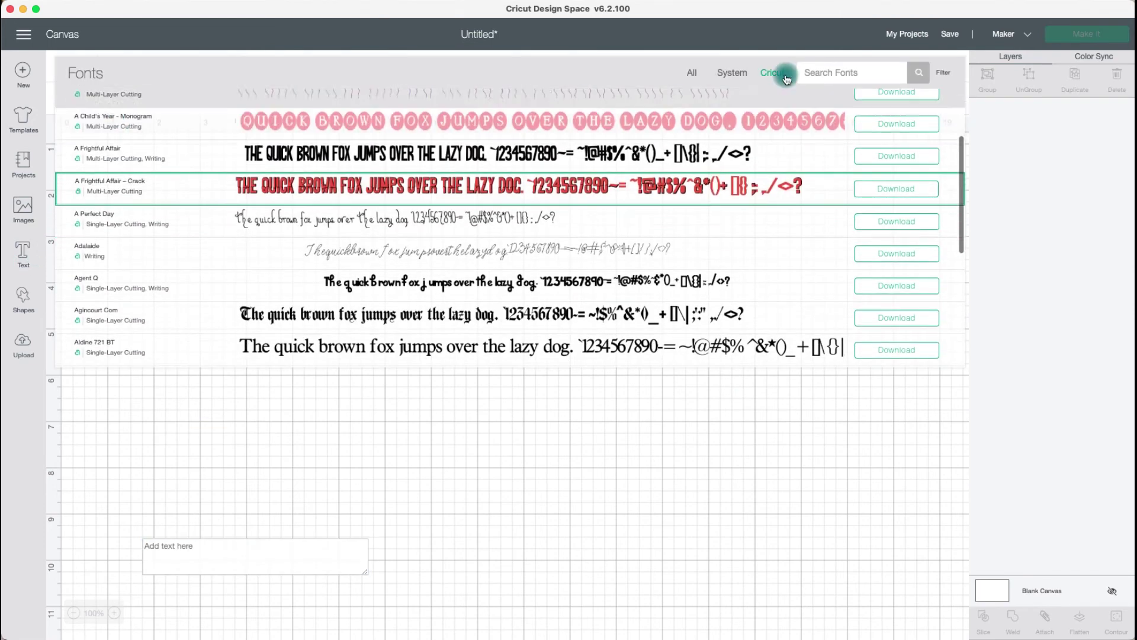
pyautogui.click(855, 76)
pyautogui.write('cr')
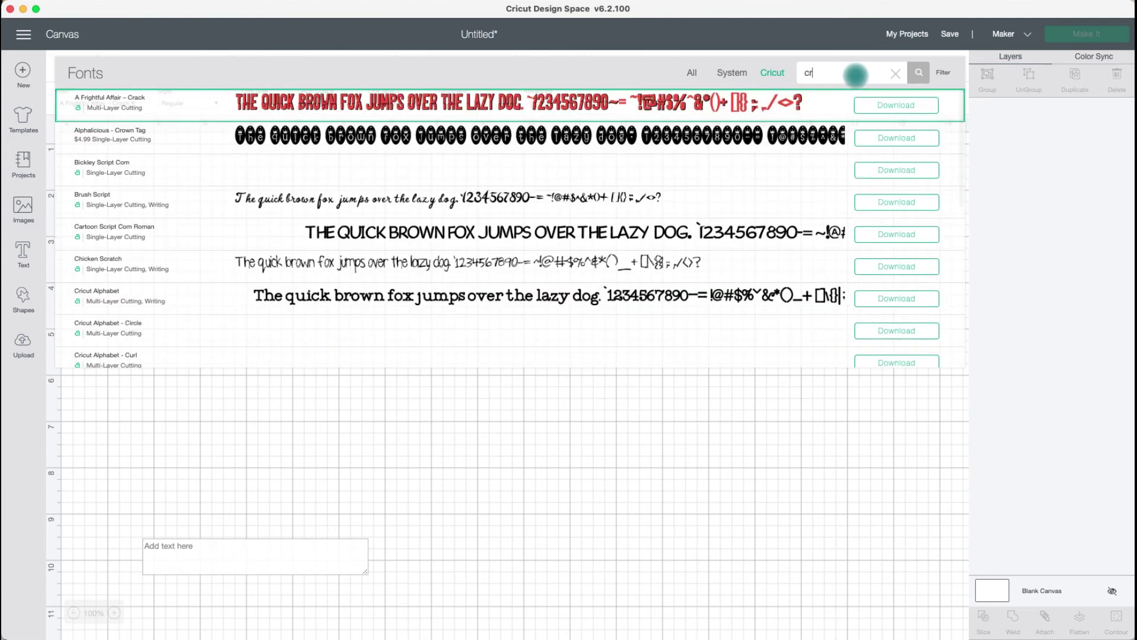
pyautogui.write('icut ')
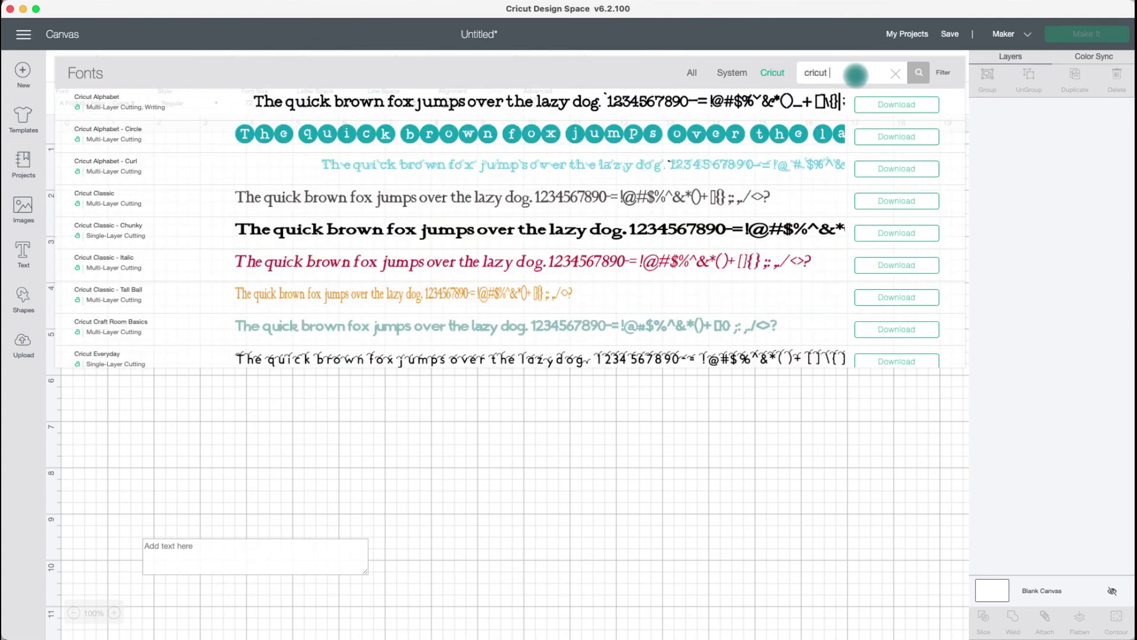
pyautogui.write('sa')
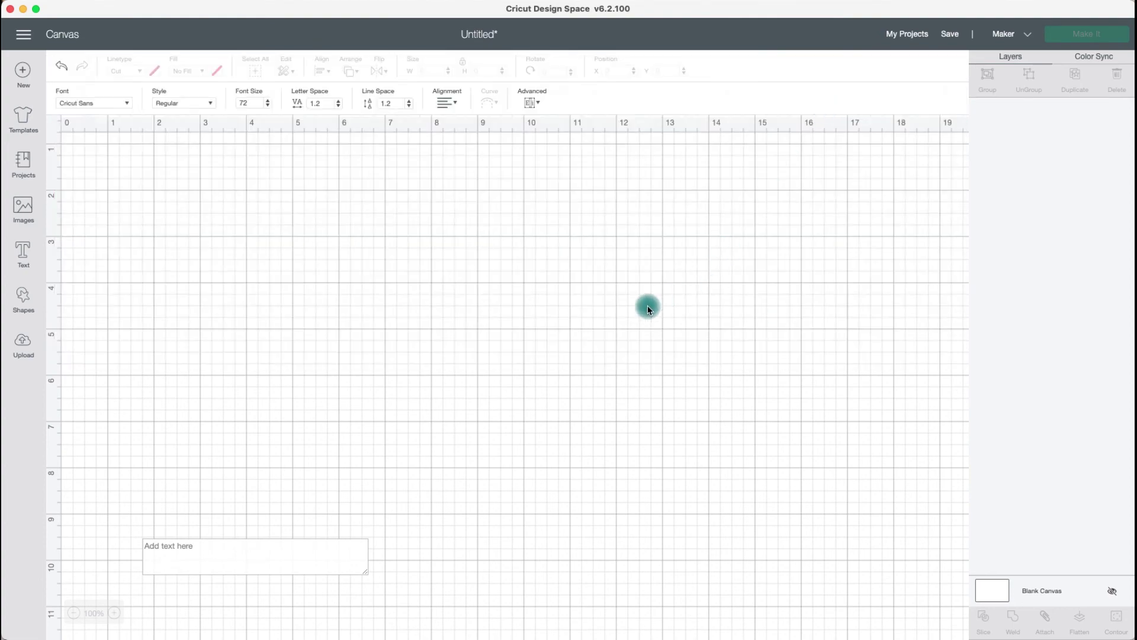
# Enter the word CREATE and move it to about X 6.345, Y 2.931
pyautogui.click(216, 552)
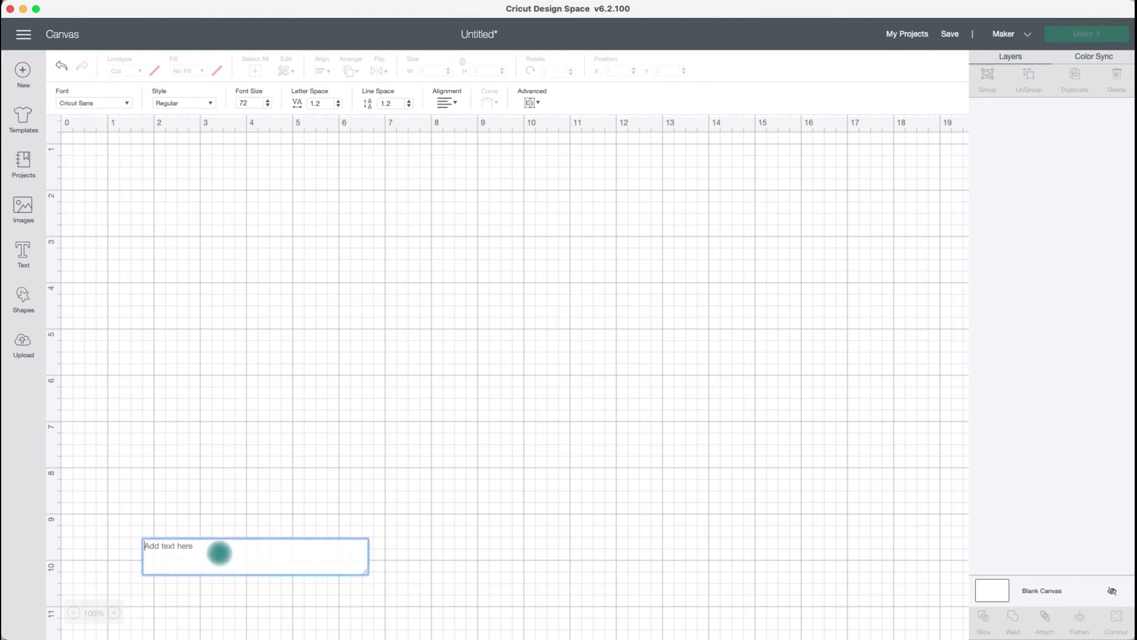
pyautogui.write('CREATE')
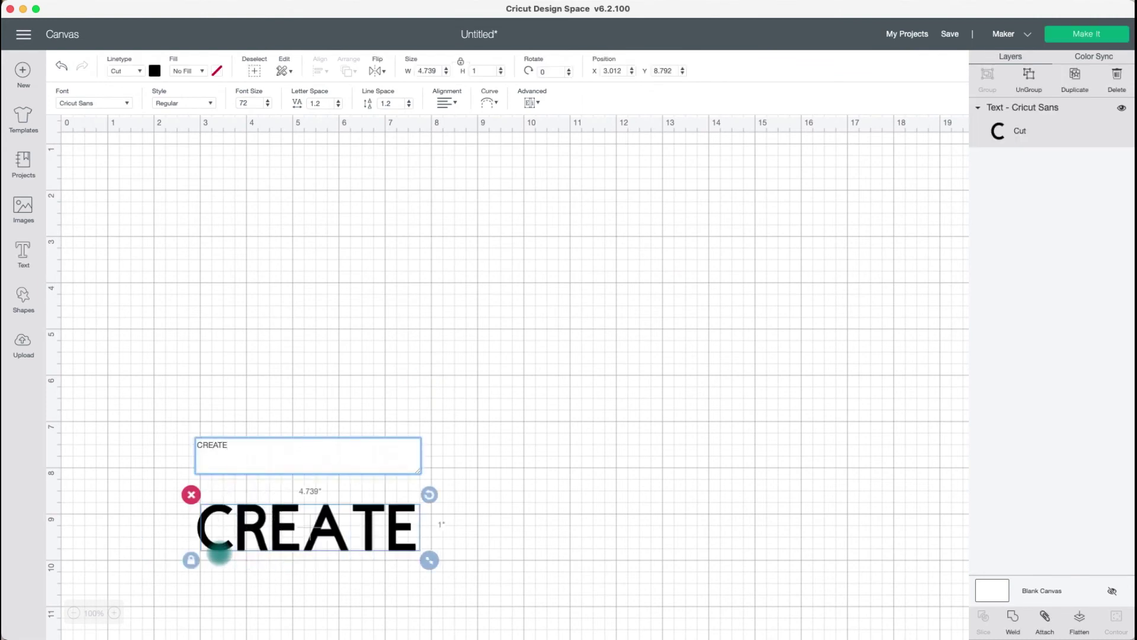
pyautogui.click(536, 106)
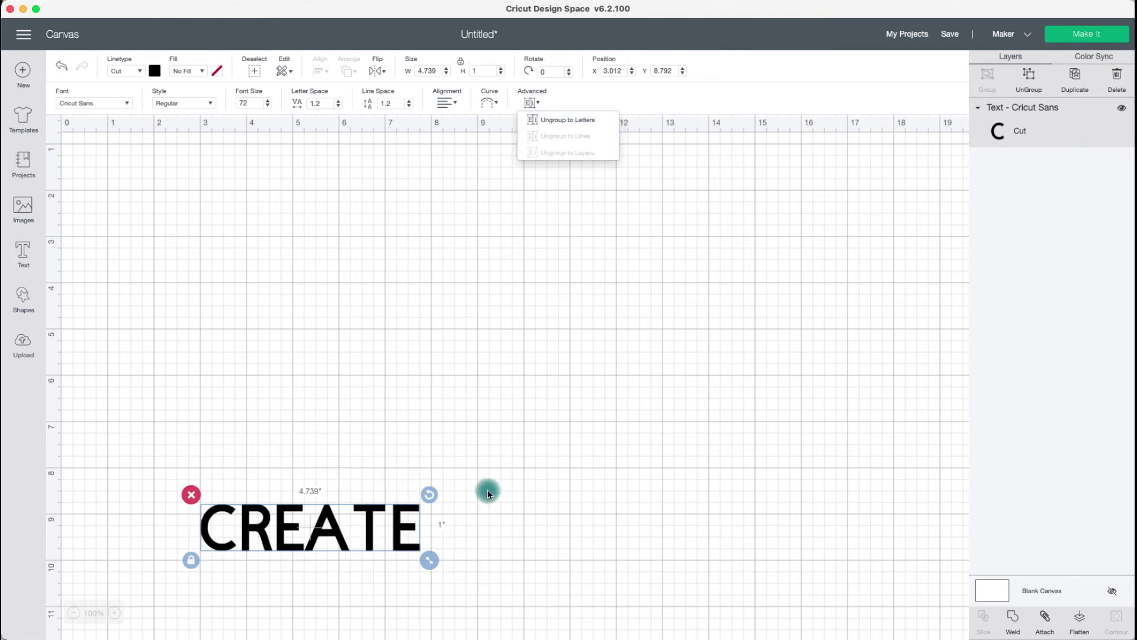
pyautogui.click(411, 522)
pyautogui.moveTo(407, 518); pyautogui.dragTo(593, 272)
pyautogui.click(681, 300)
pyautogui.click(563, 278)
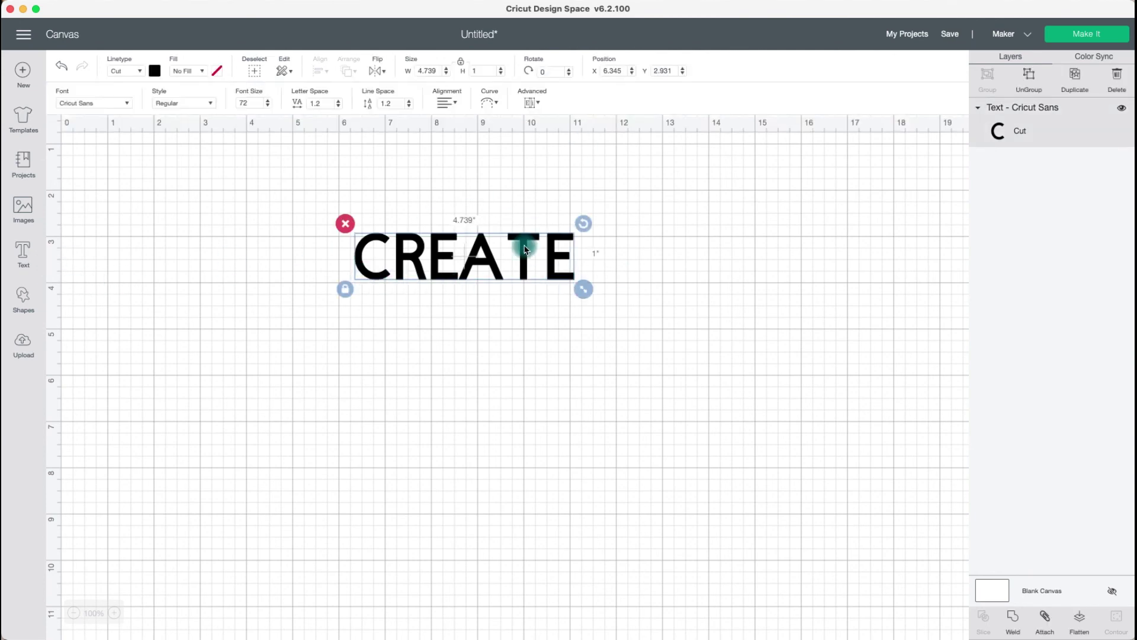
# Search the system fonts for "magnolia" and set the CREATE text to Magnolia Sky
pyautogui.click(124, 105)
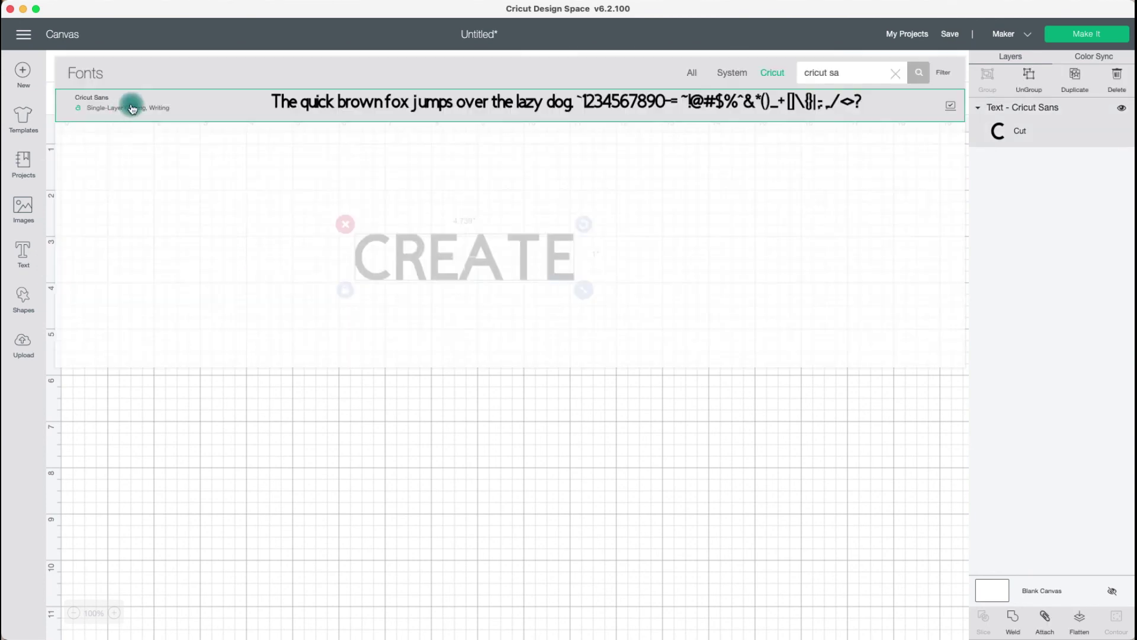
pyautogui.click(722, 78)
pyautogui.moveTo(862, 76); pyautogui.dragTo(778, 75)
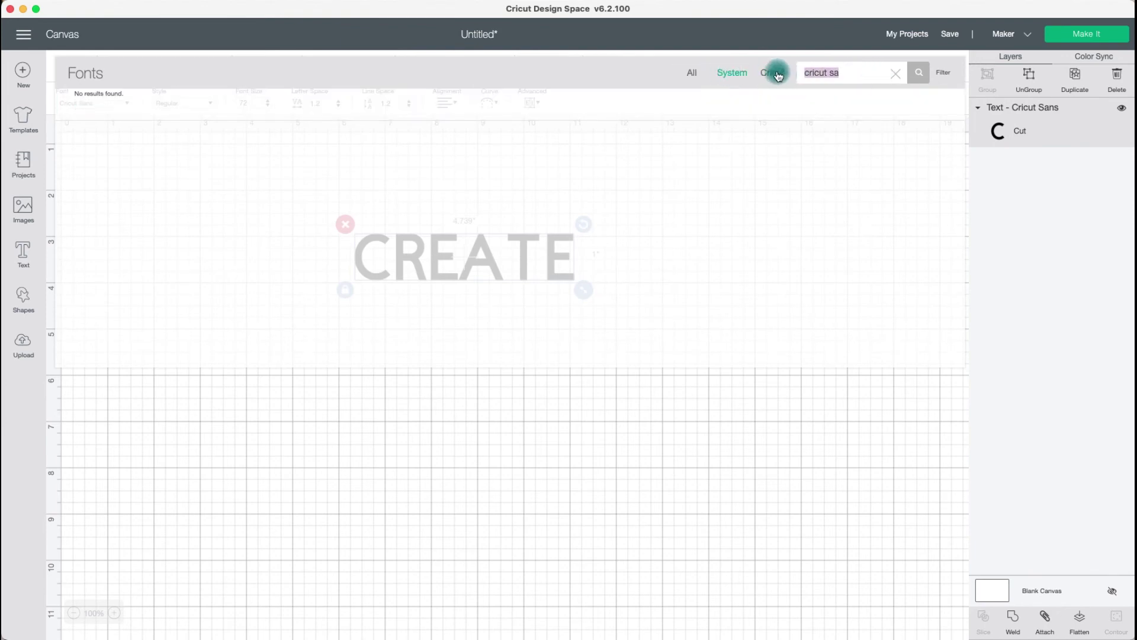
pyautogui.write('magnolia')
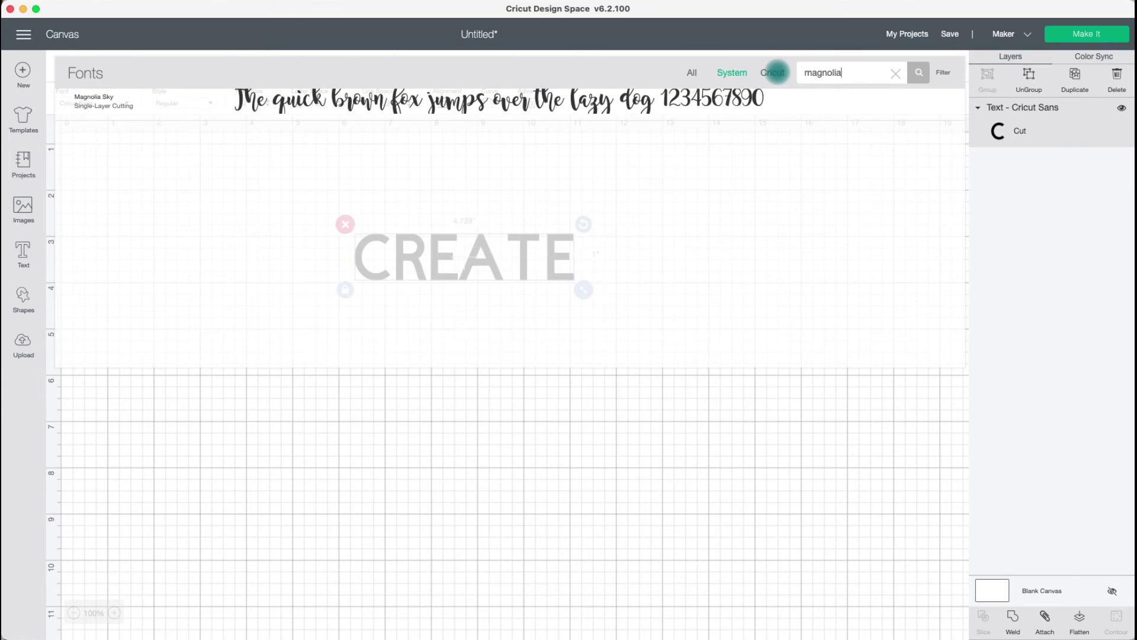
pyautogui.click(724, 104)
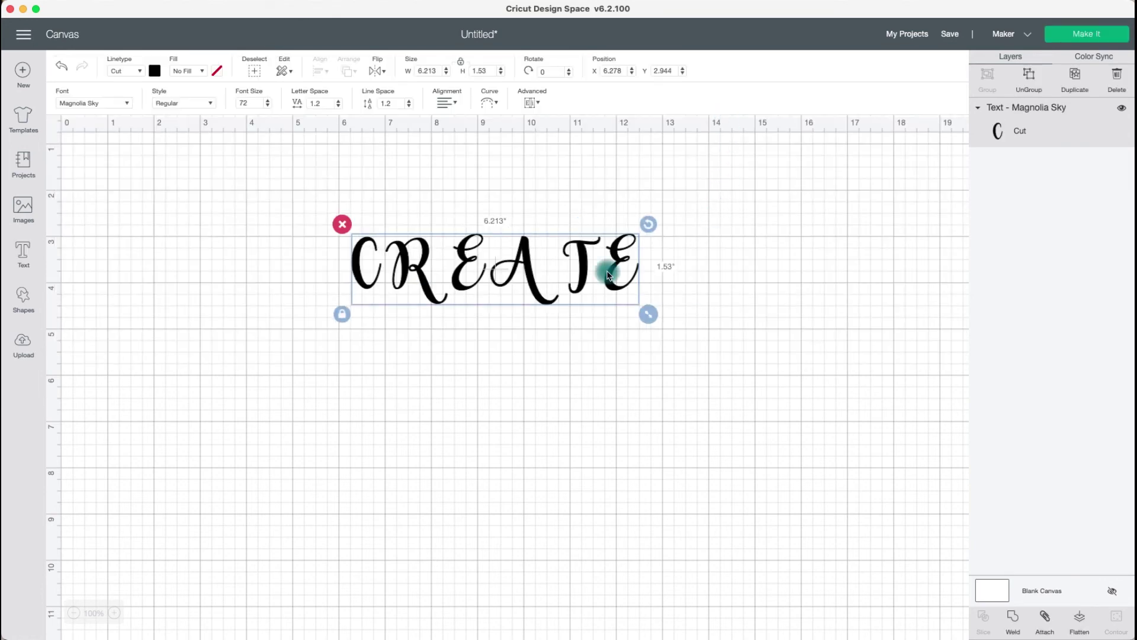
# Rewrite the all-capitals word as "Create" with only the first letter capitalised, and deselect it
pyautogui.doubleClick(617, 284)
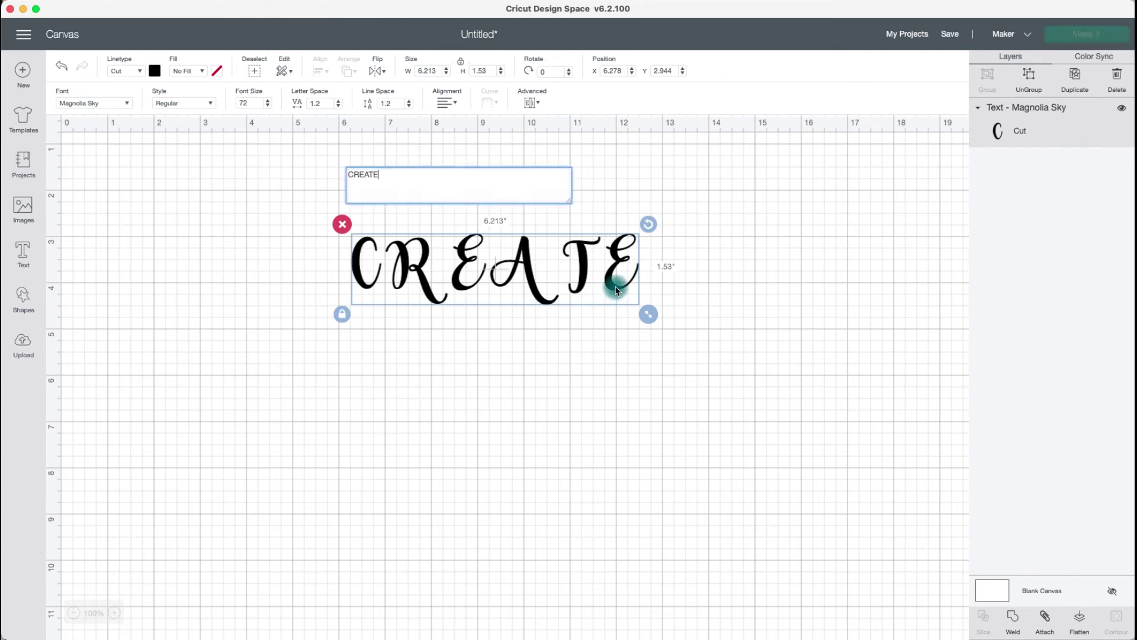
pyautogui.press('super+a')
pyautogui.press('BackSpace')
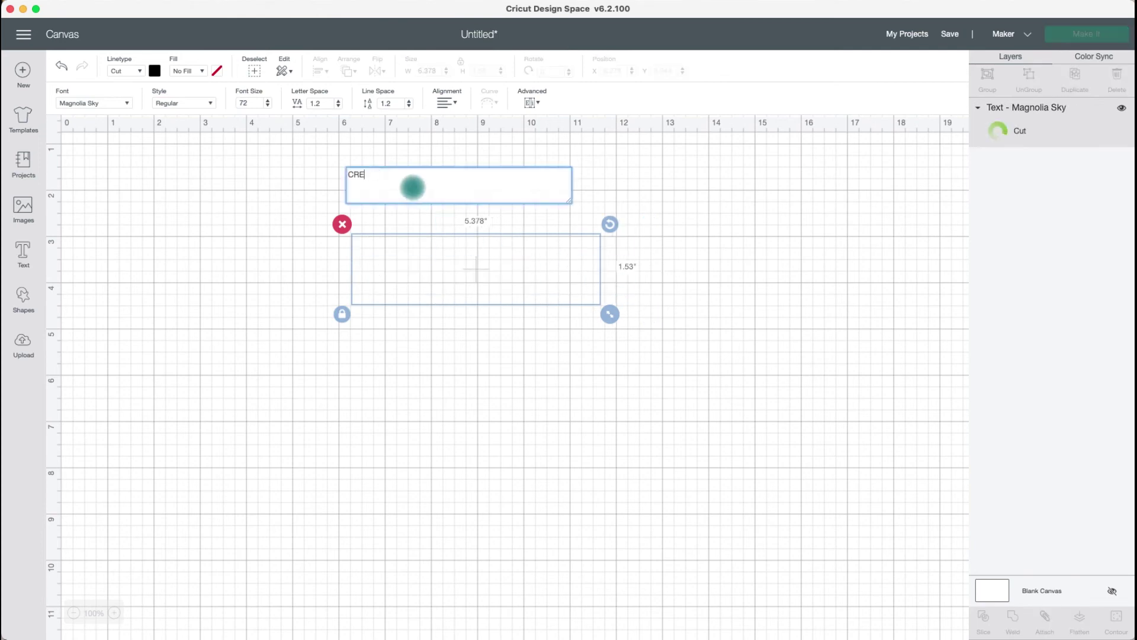
pyautogui.write('Create')
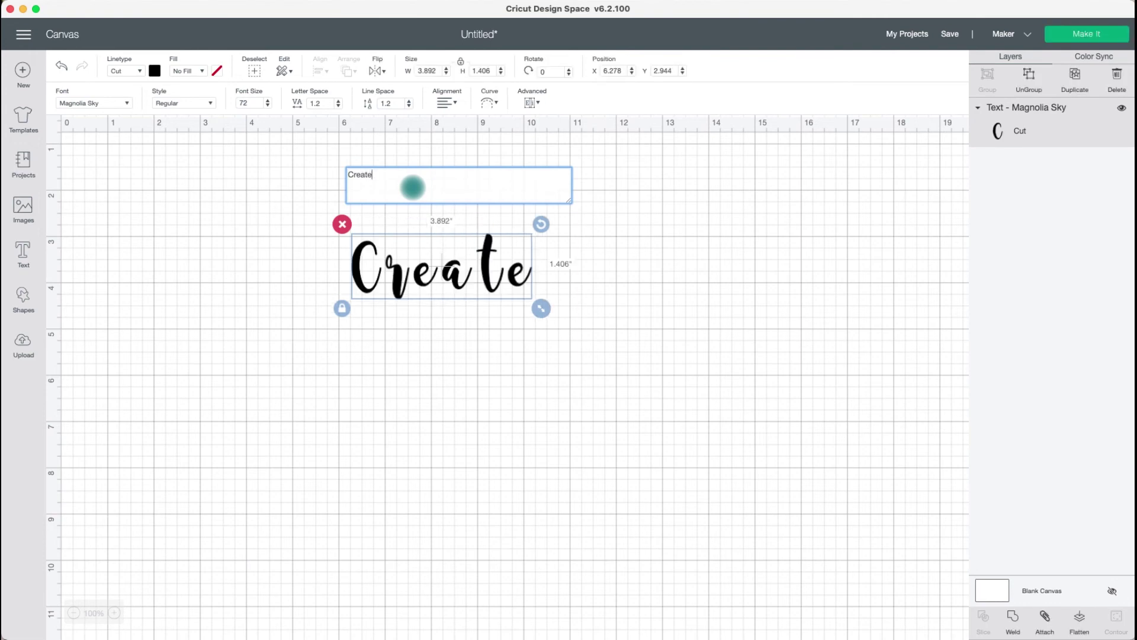
pyautogui.click(568, 335)
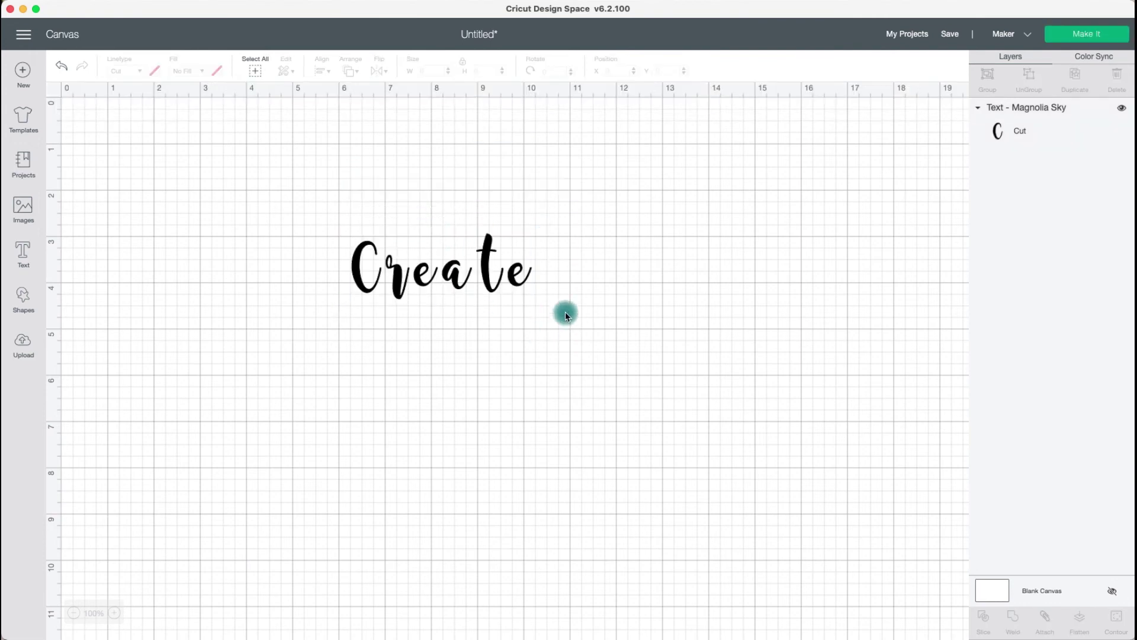
# Enlarge the word Create proportionally to about 4.67 by 1.687 inches
pyautogui.click(524, 285)
pyautogui.moveTo(531, 292); pyautogui.dragTo(690, 361)
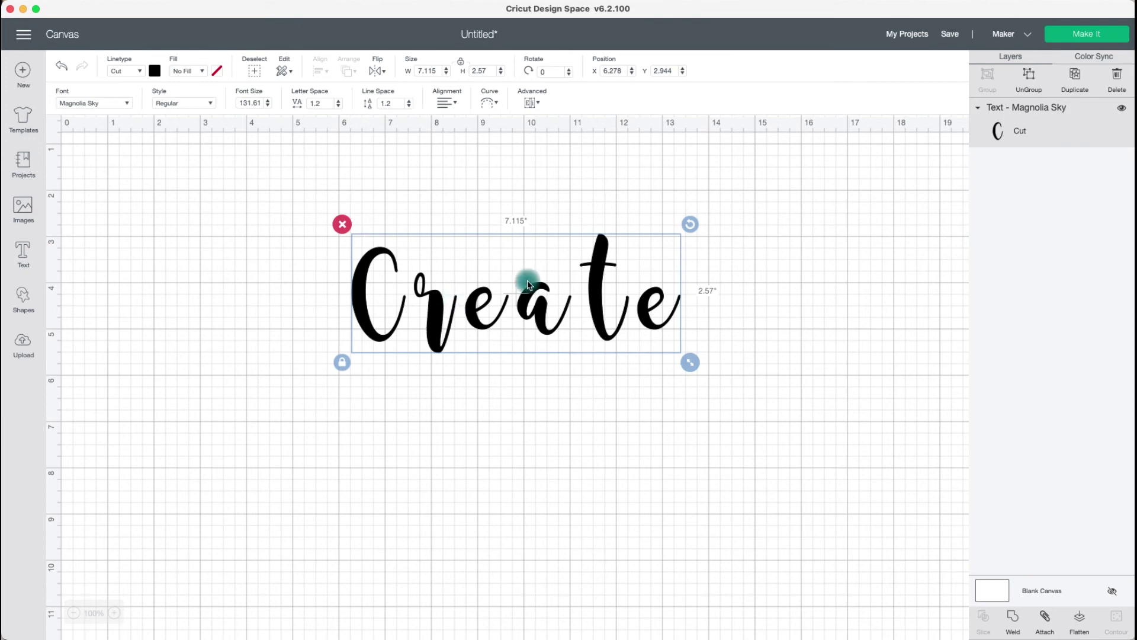
pyautogui.moveTo(690, 362); pyautogui.dragTo(577, 323)
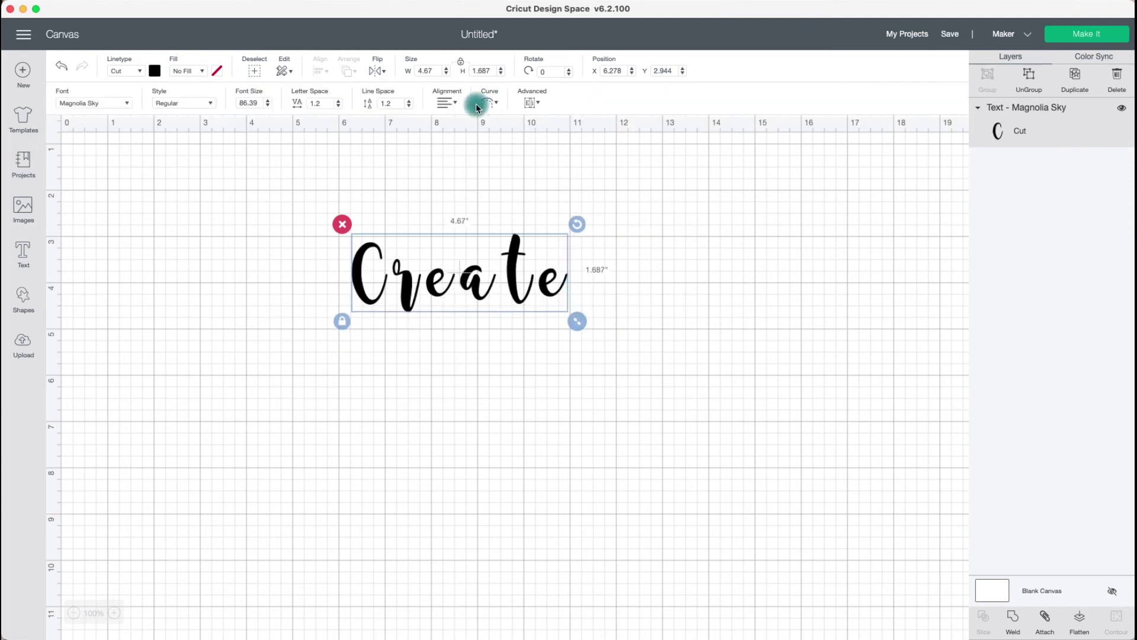
# Reduce the letter space of Create to -0.8 so the script letters join
pyautogui.click(339, 107)
pyautogui.click(339, 107)
pyautogui.click(339, 107)
pyautogui.click(339, 108)
pyautogui.click(339, 108)
pyautogui.click(340, 111)
pyautogui.click(340, 111)
pyautogui.click(340, 111)
pyautogui.click(340, 110)
pyautogui.click(340, 111)
pyautogui.click(340, 111)
pyautogui.click(340, 110)
pyautogui.click(340, 110)
pyautogui.click(340, 111)
pyautogui.click(340, 111)
pyautogui.click(340, 111)
pyautogui.click(340, 110)
pyautogui.click(340, 111)
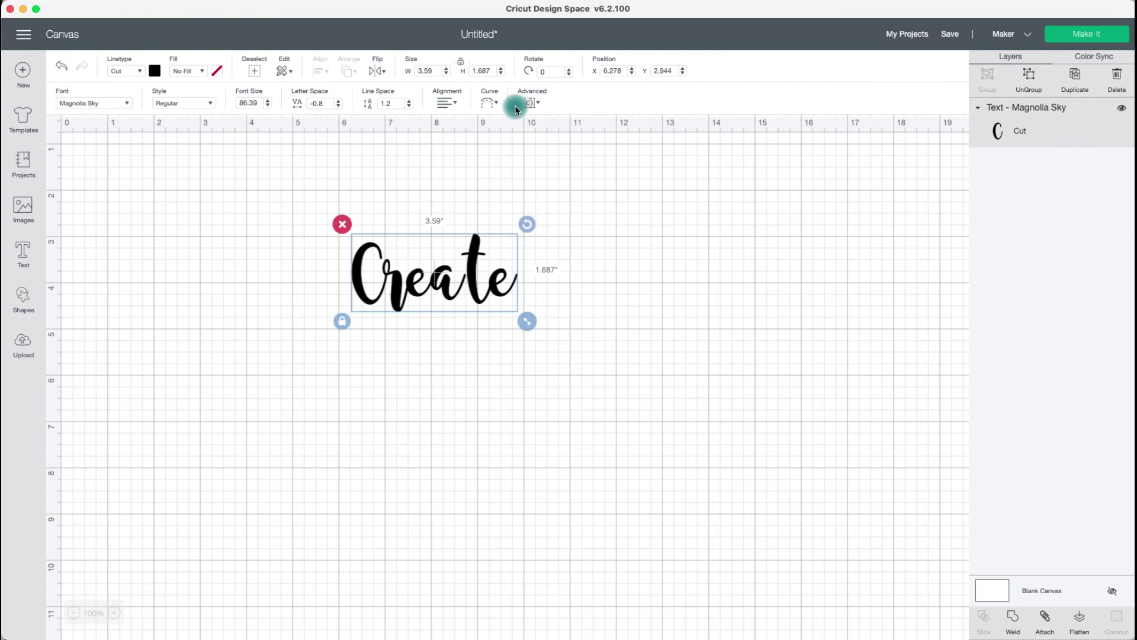
# Ungroup Create to letters and shift the t and final e together slightly closer to the a and upward
pyautogui.click(535, 107)
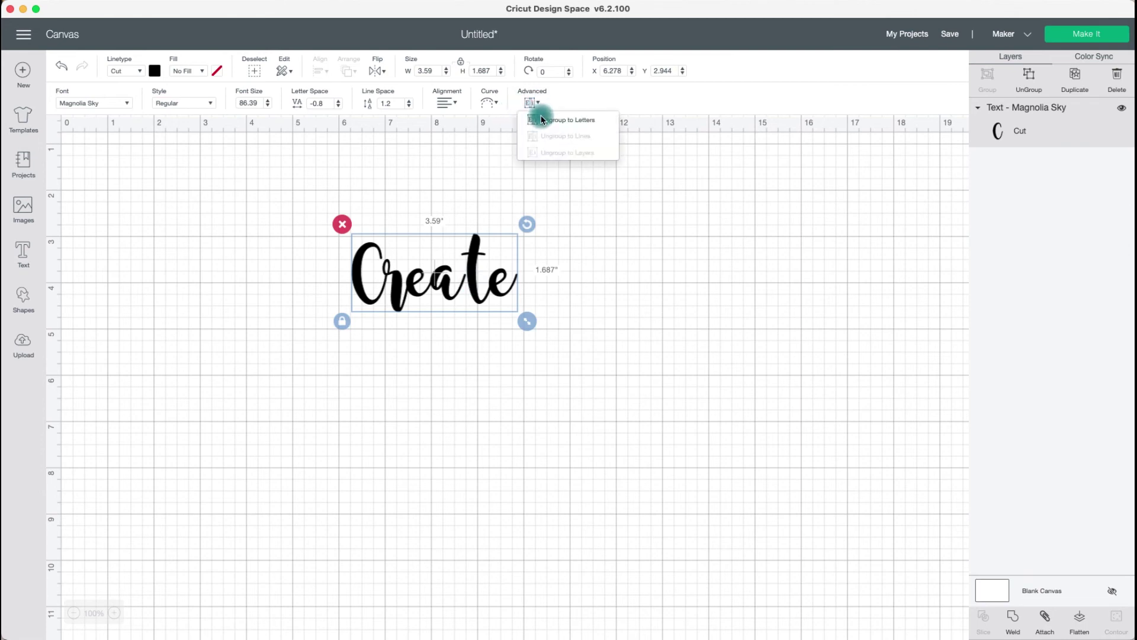
pyautogui.click(550, 121)
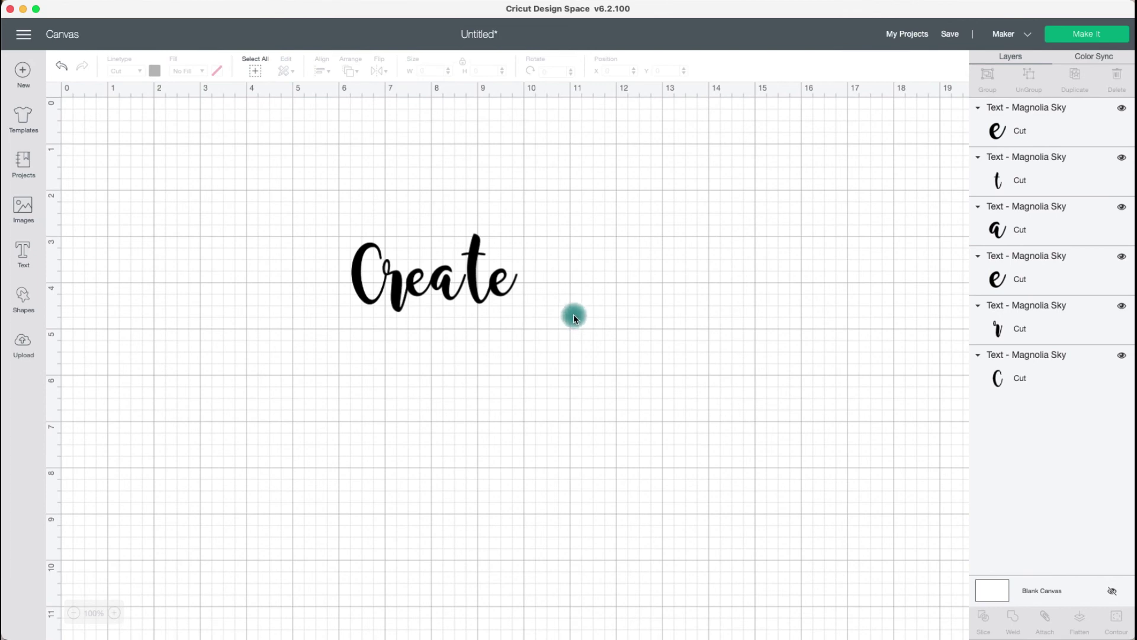
pyautogui.click(499, 293)
pyautogui.keyDown('shift'); pyautogui.click(483, 291); pyautogui.keyUp('shift')
pyautogui.moveTo(480, 297); pyautogui.dragTo(476, 295)
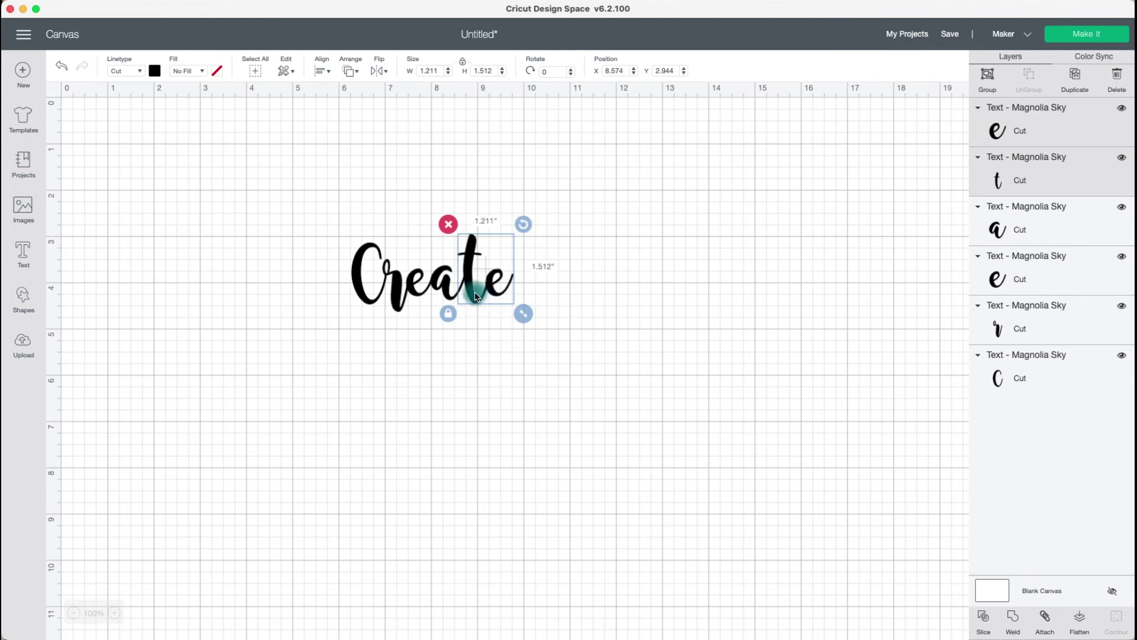
pyautogui.moveTo(472, 297)
pyautogui.mouseDown()
pyautogui.moveTo(483, 241)
pyautogui.moveTo(481, 291)
pyautogui.mouseUp()
pyautogui.click(581, 294)
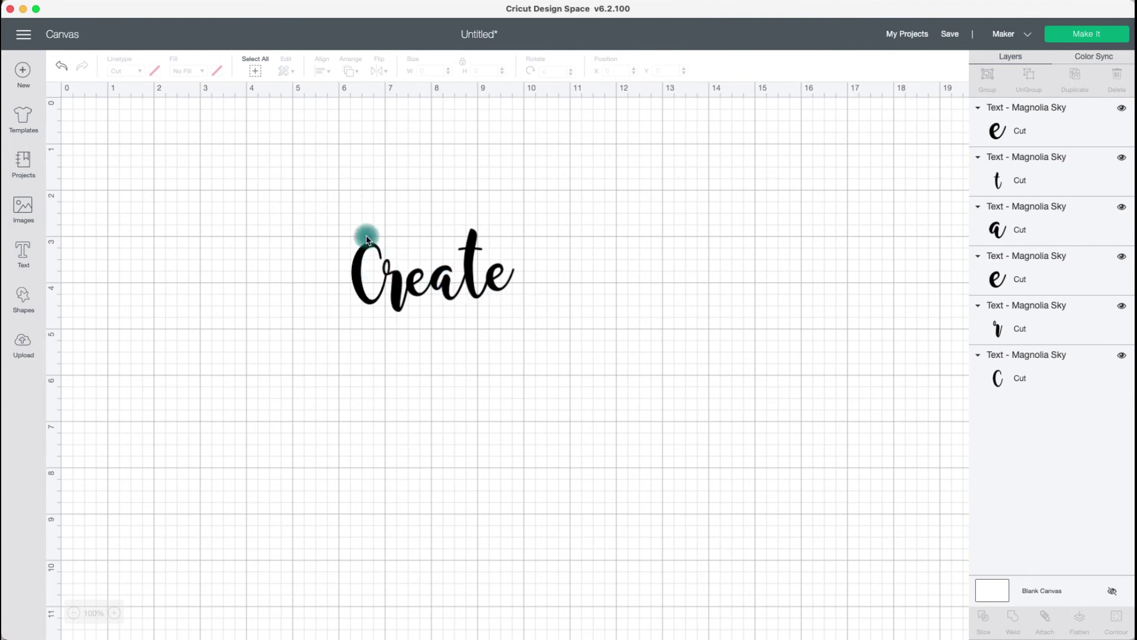
# Move the final e closer to the t and weld all the letters of Create into one shape
pyautogui.moveTo(320, 224); pyautogui.dragTo(525, 312)
pyautogui.click(571, 313)
pyautogui.click(497, 288)
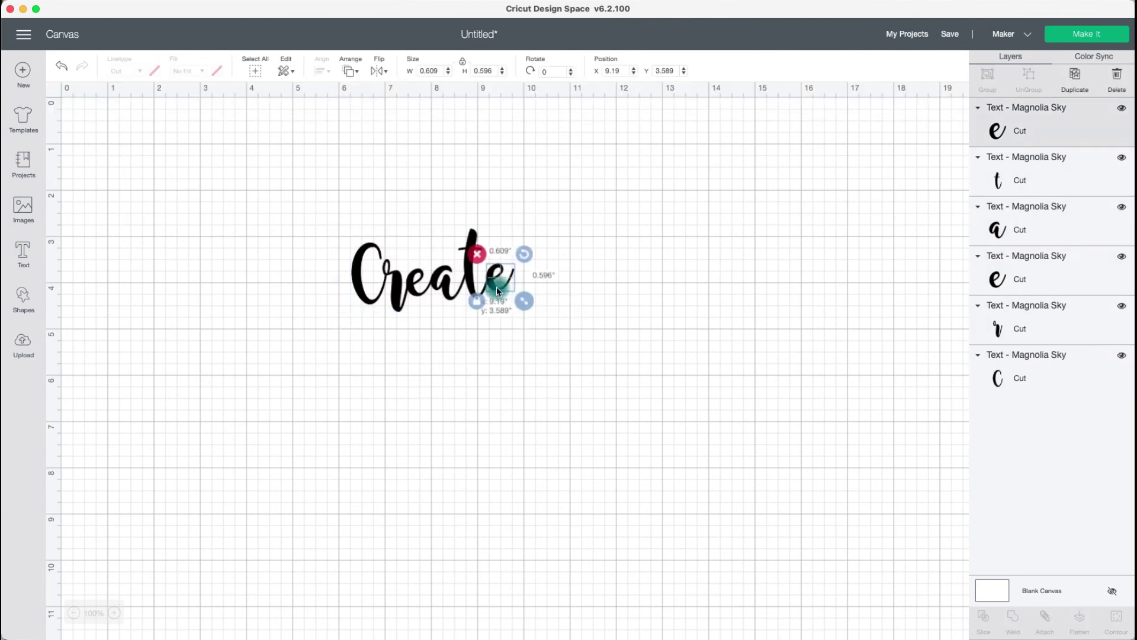
pyautogui.moveTo(495, 288); pyautogui.dragTo(314, 247)
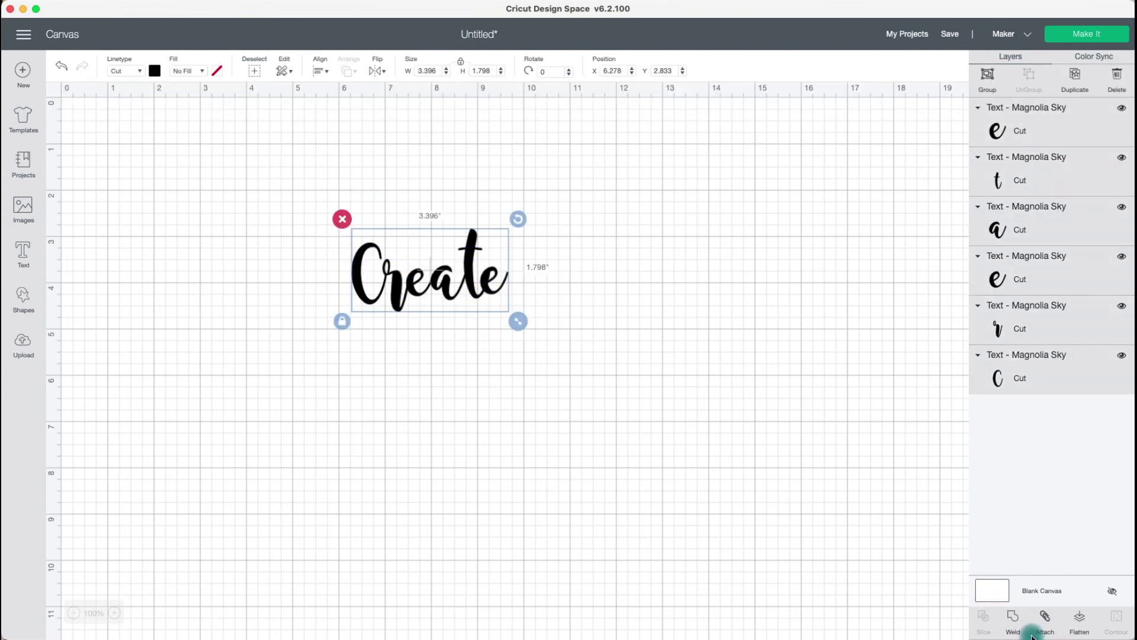
pyautogui.click(1013, 623)
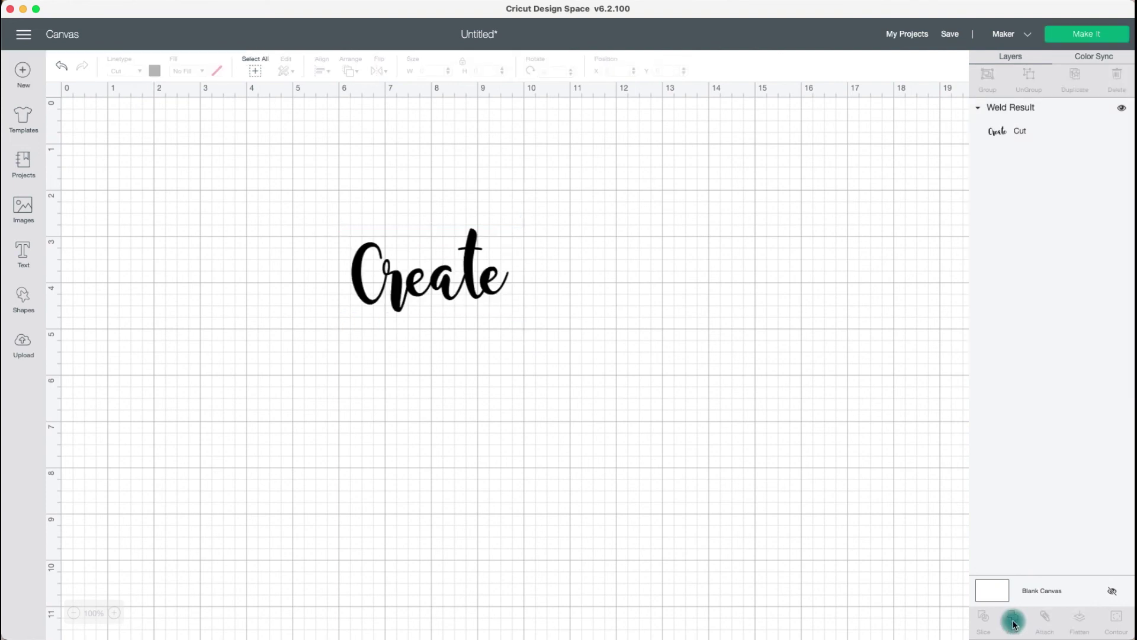
pyautogui.click(519, 289)
pyautogui.click(491, 290)
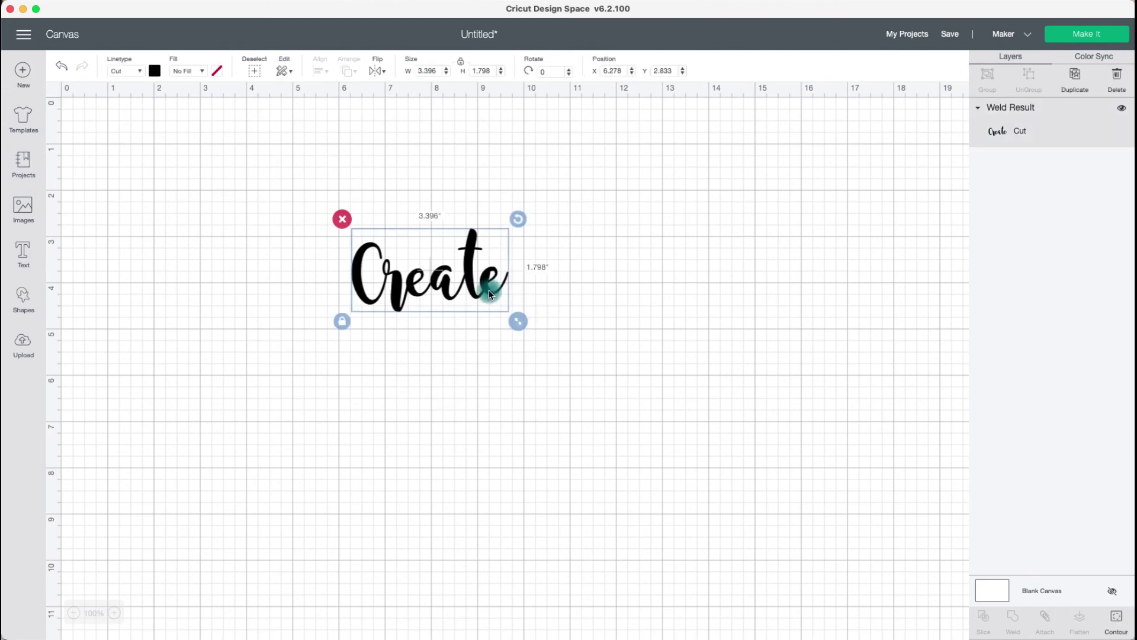
# Undo the weld and reposition the final e so it overlaps the tail of the t
pyautogui.click(59, 67)
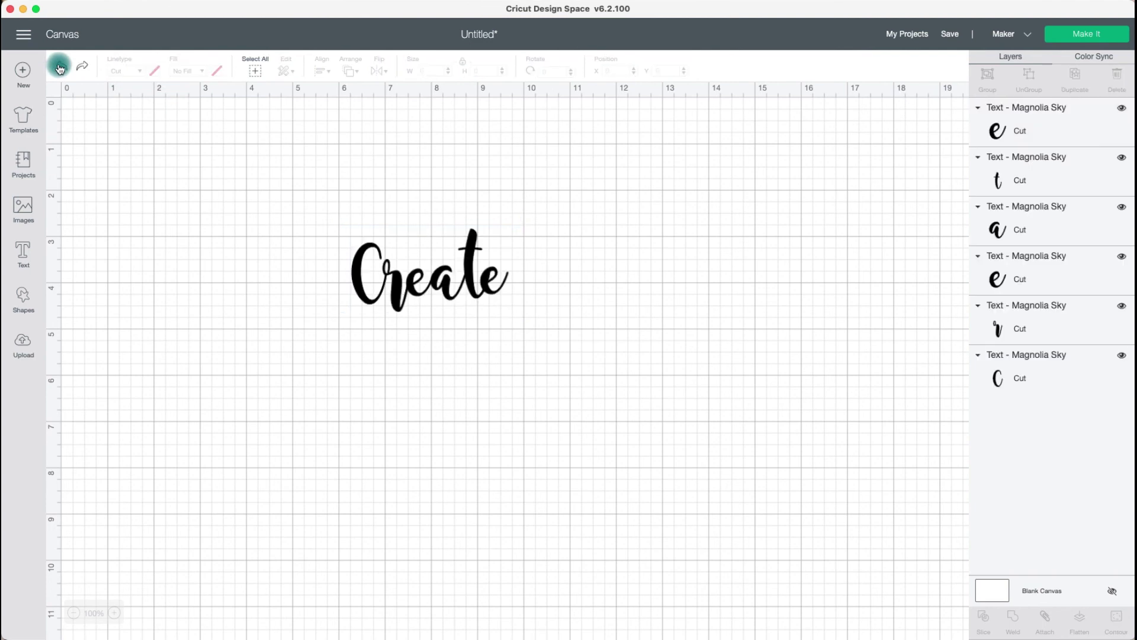
pyautogui.click(60, 67)
pyautogui.moveTo(489, 282); pyautogui.dragTo(503, 285)
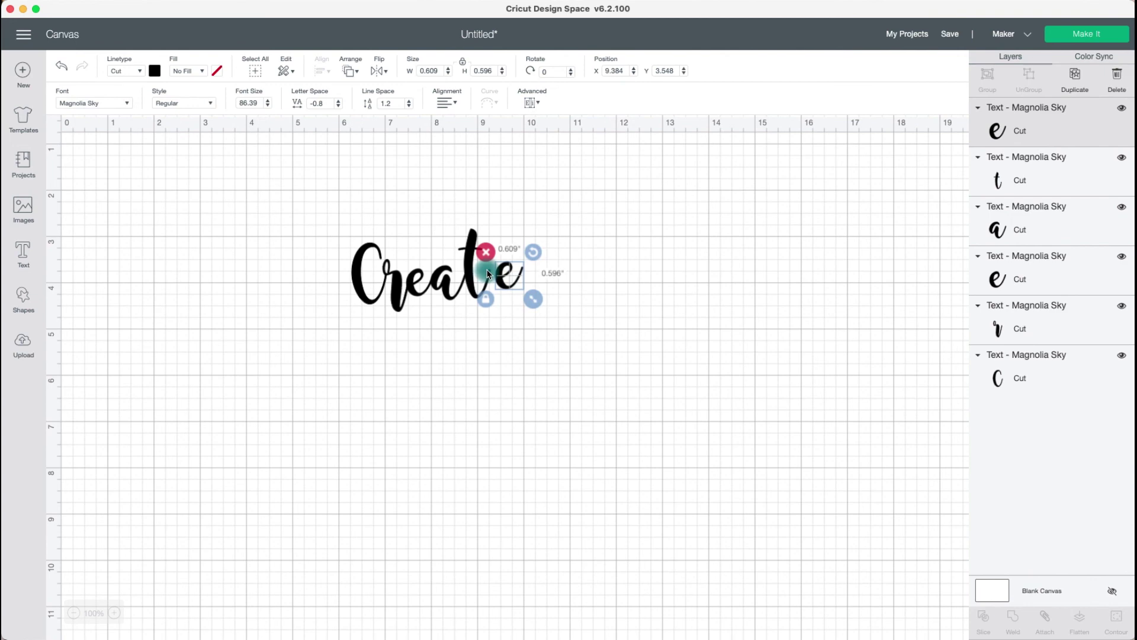
pyautogui.moveTo(503, 282); pyautogui.dragTo(487, 290)
# Weld all six letters of Create into a single shape and select it
pyautogui.moveTo(566, 296); pyautogui.dragTo(348, 250)
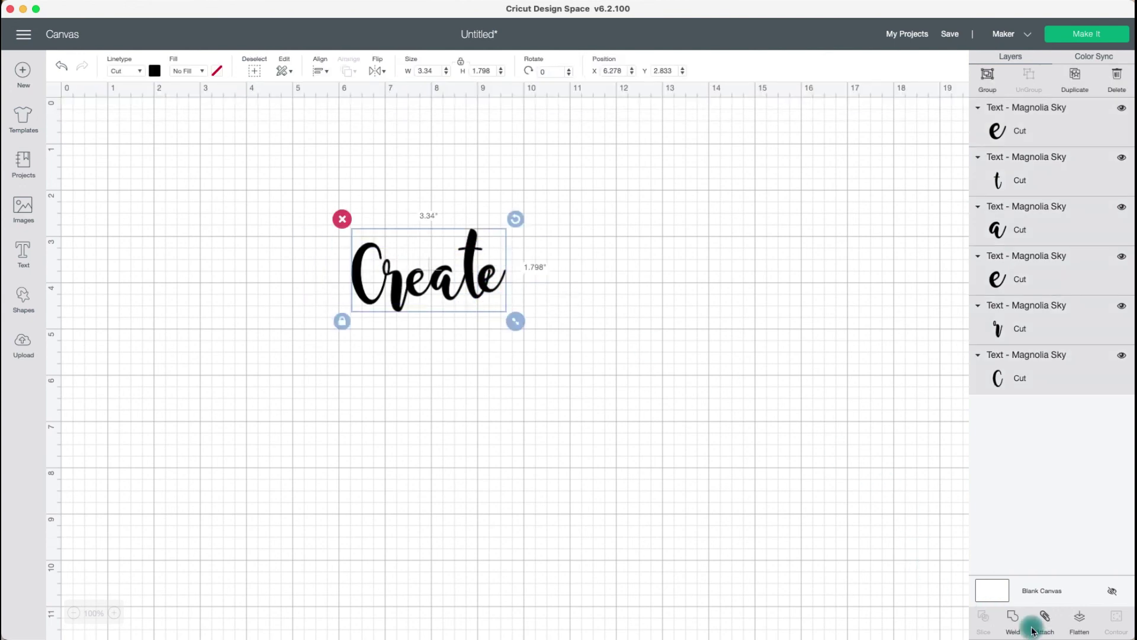
pyautogui.click(1013, 617)
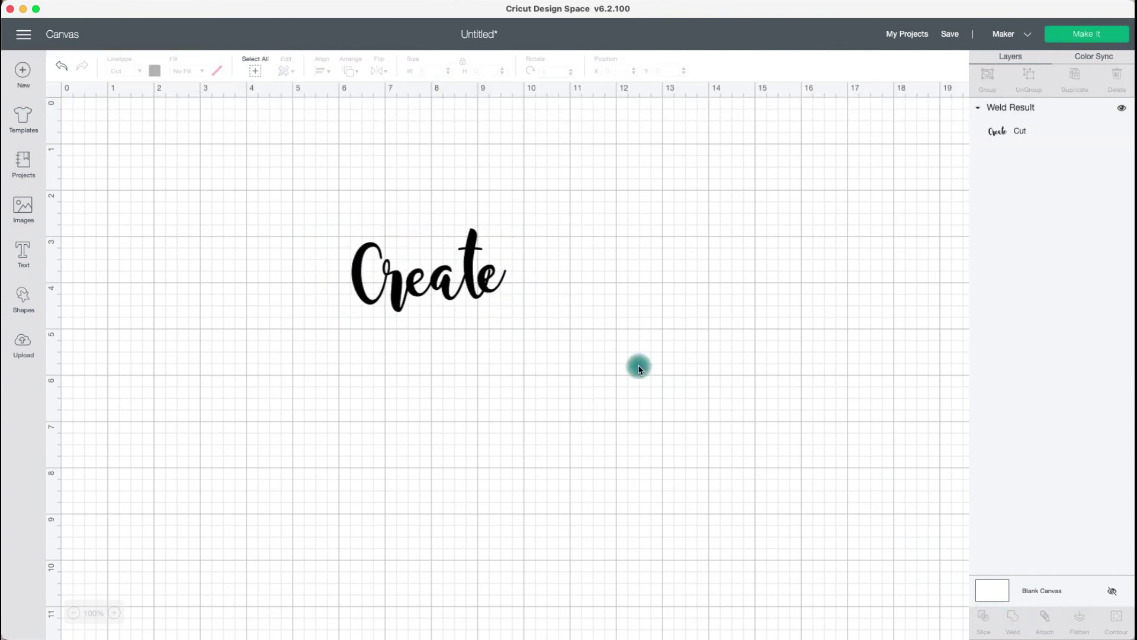
pyautogui.click(518, 287)
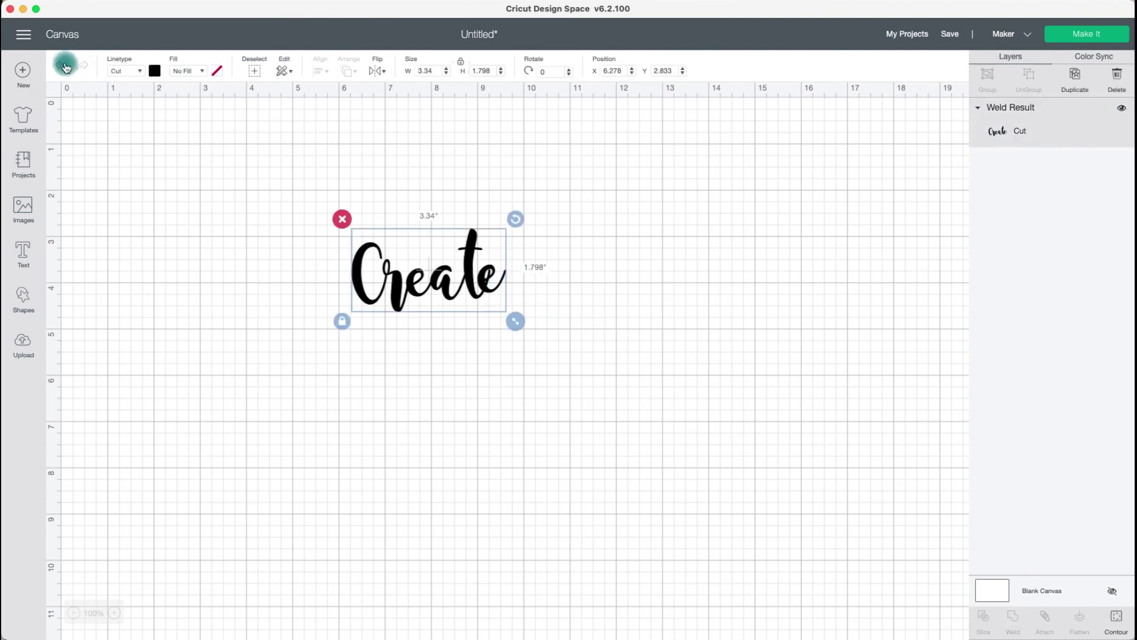
# Nudge the welded Create to about X 6.264, Y 2.806 and undo the last change
pyautogui.click(62, 65)
pyautogui.click(496, 290)
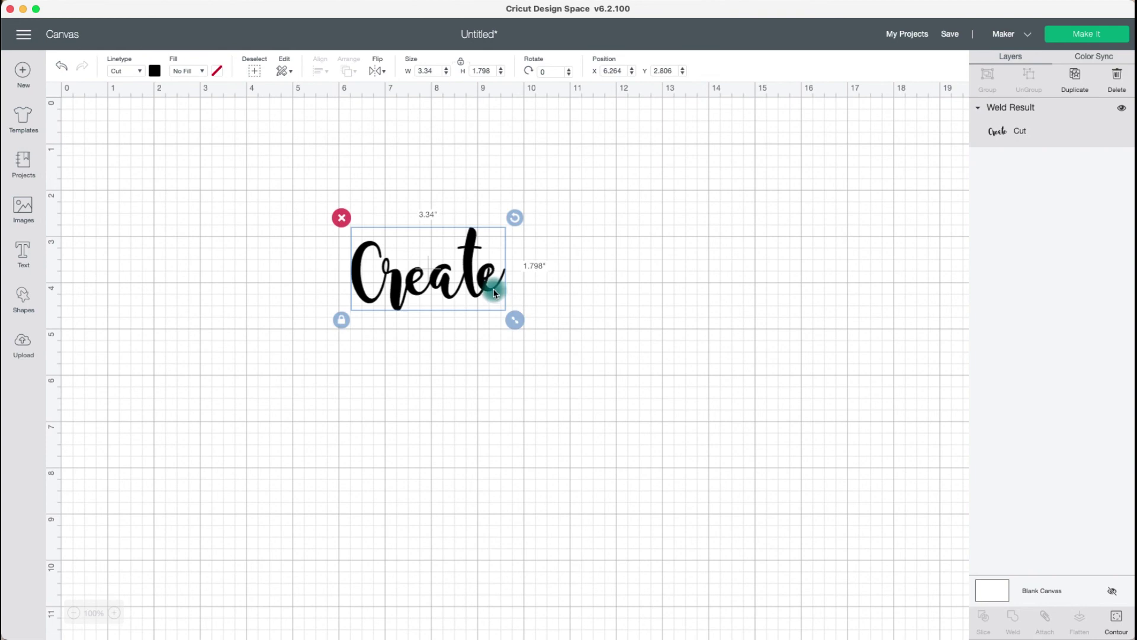
pyautogui.click(62, 67)
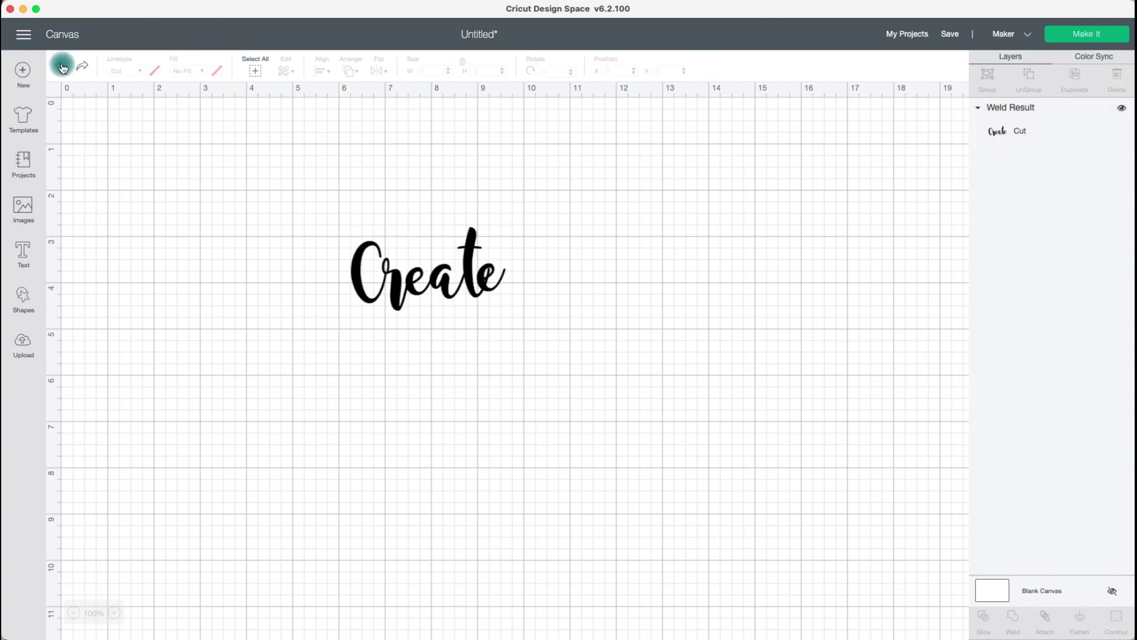
# Try moving the welded Create as one piece to about X 6.486, Y 2.833, and undo the move
pyautogui.click(492, 285)
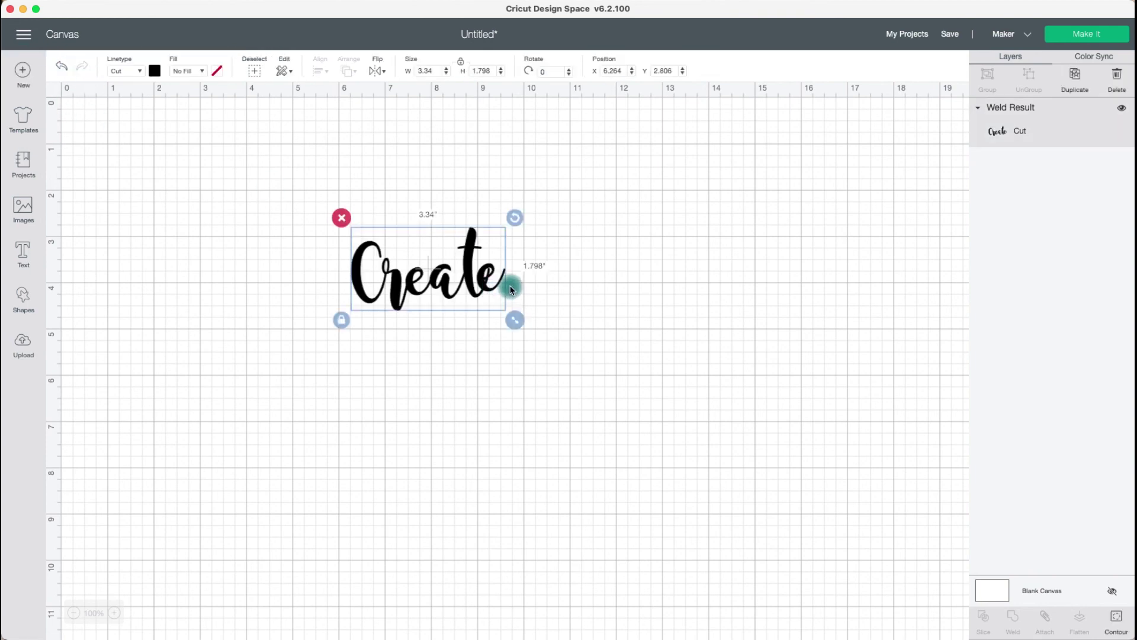
pyautogui.click(62, 66)
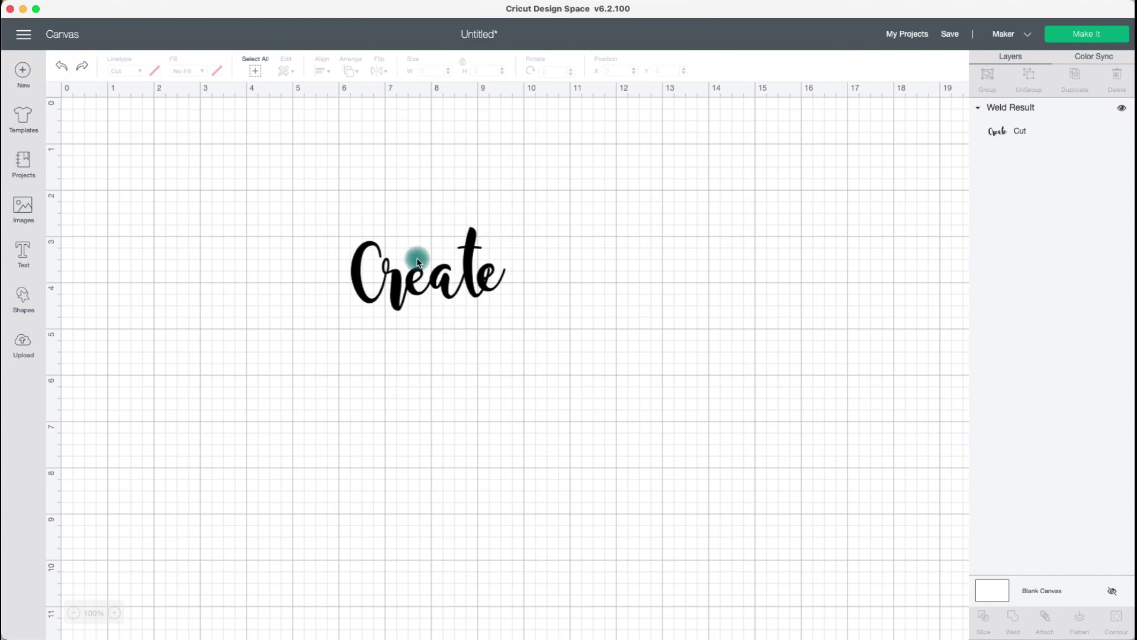
pyautogui.moveTo(492, 285); pyautogui.dragTo(505, 287)
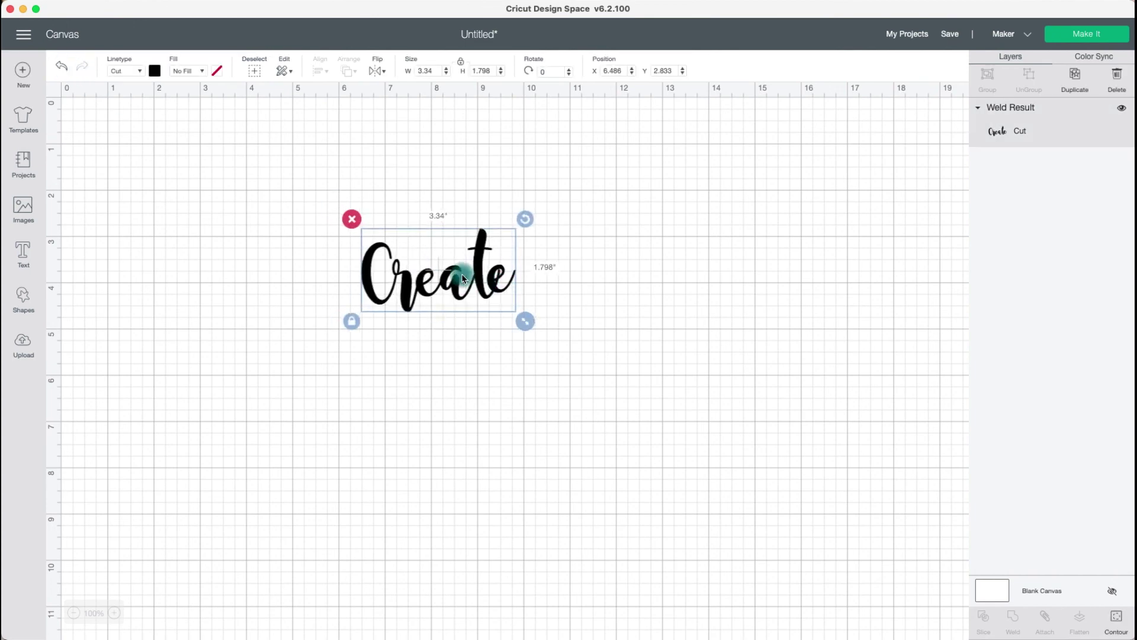
pyautogui.click(60, 67)
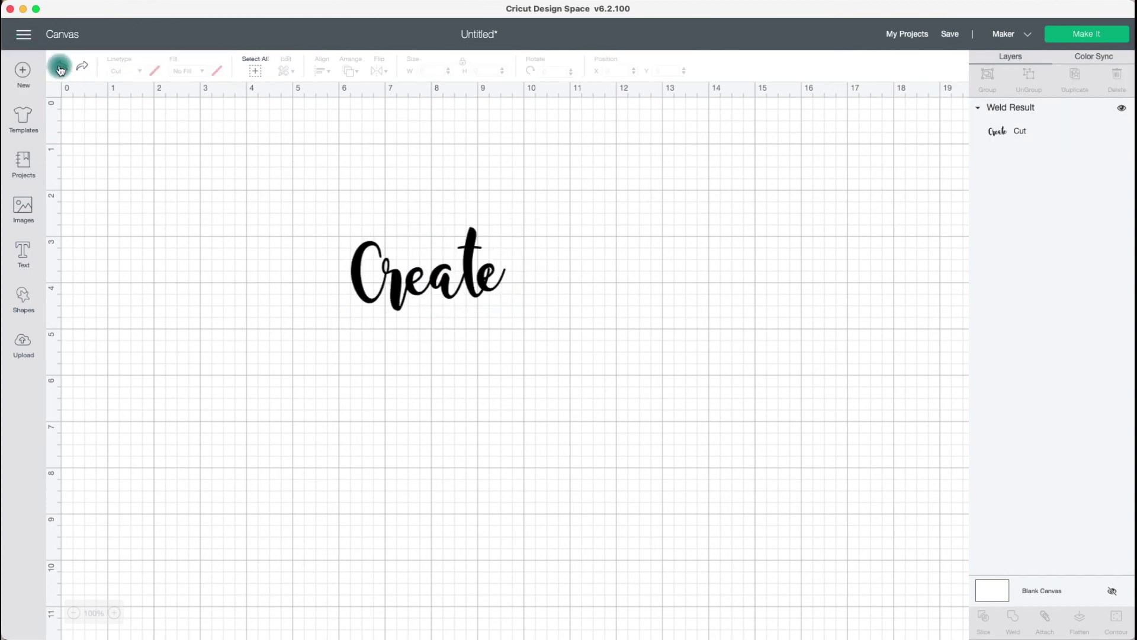
# Undo the weld and shift the final e slightly away from the t, to about X 9.15, Y 3.63
pyautogui.click(60, 70)
pyautogui.click(60, 70)
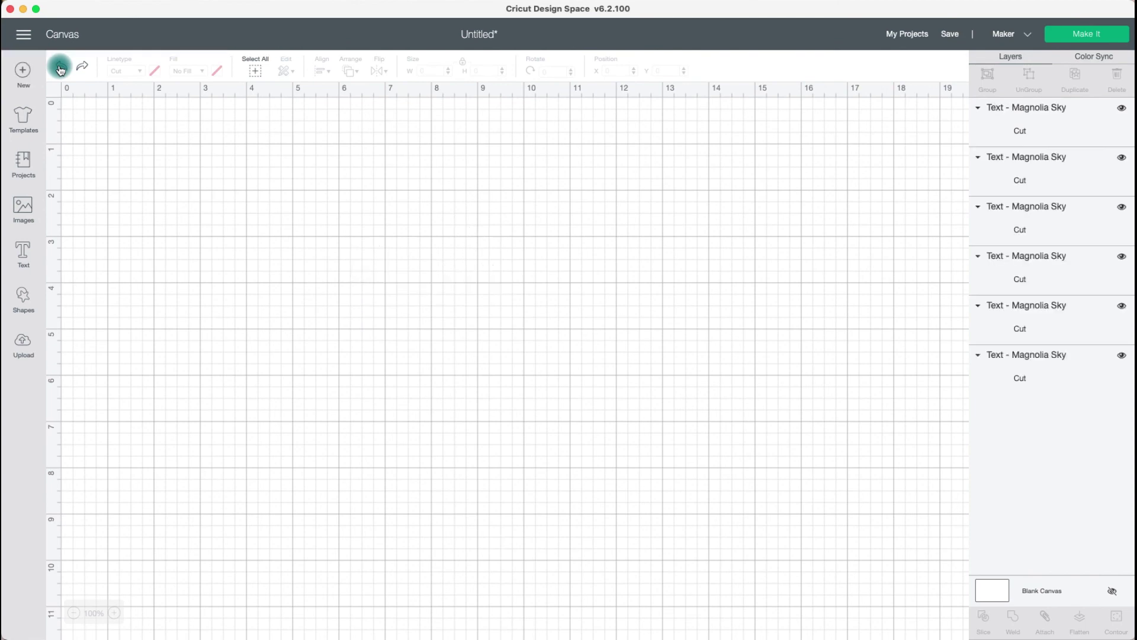
pyautogui.click(495, 289)
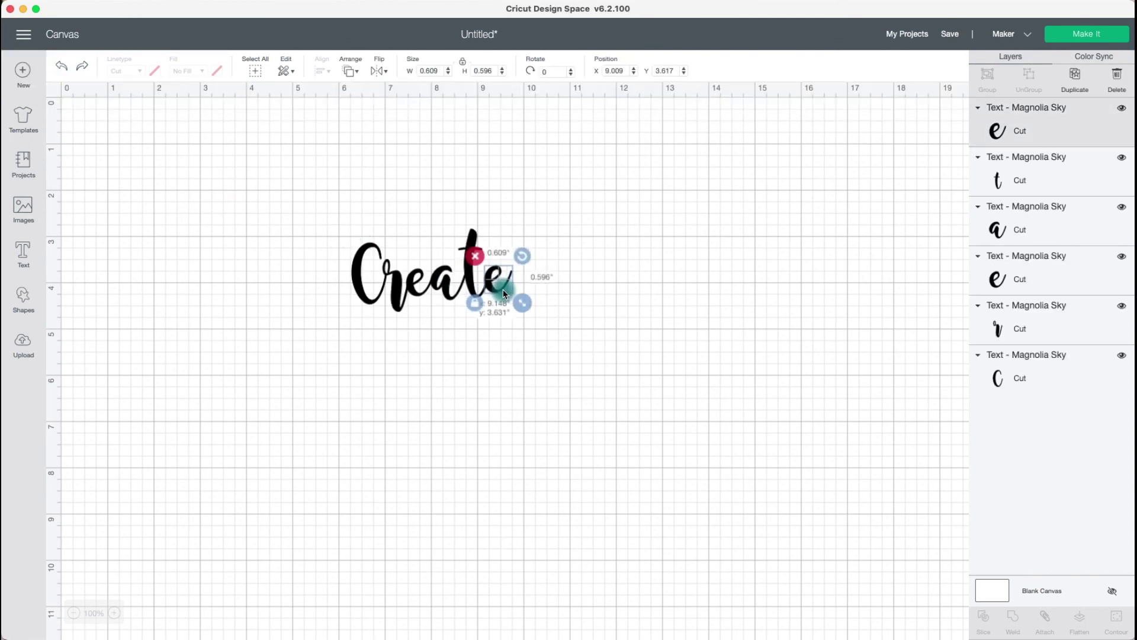
pyautogui.moveTo(505, 289); pyautogui.dragTo(503, 289)
# Weld the six separate letters of Create together again with the repositioned e and select the welded word
pyautogui.moveTo(556, 305); pyautogui.dragTo(293, 230)
pyautogui.click(1029, 618)
pyautogui.click(489, 290)
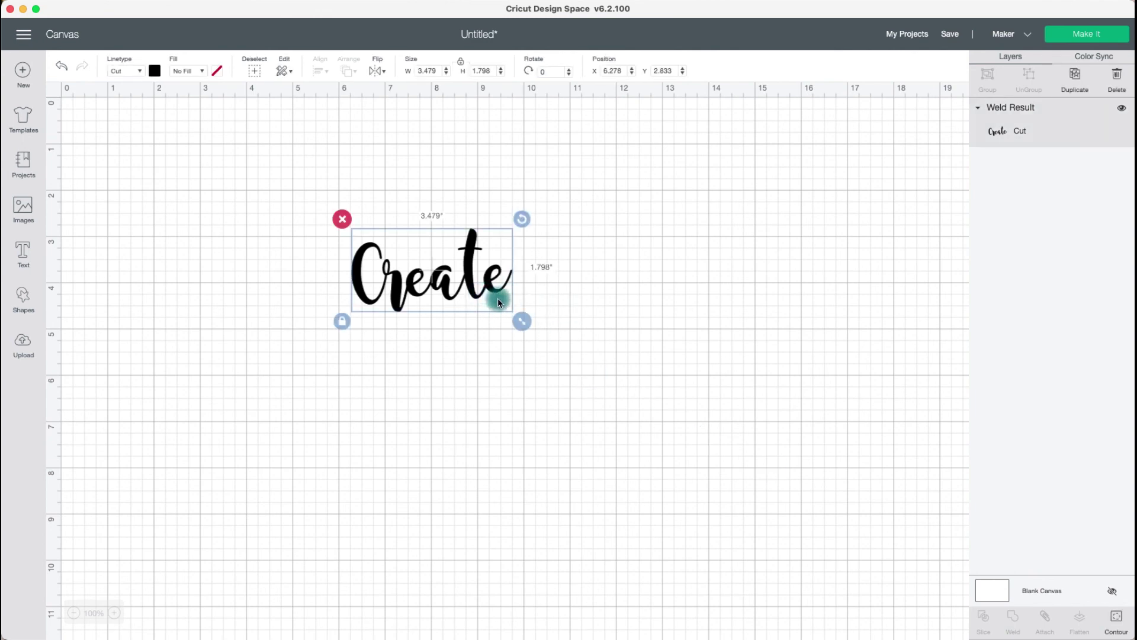
# Move the welded Create to about X 3.64, Y 2.29 and resize it, first to about 12.3 inches wide, finally to about 4.37 inches
pyautogui.moveTo(524, 323); pyautogui.dragTo(904, 490)
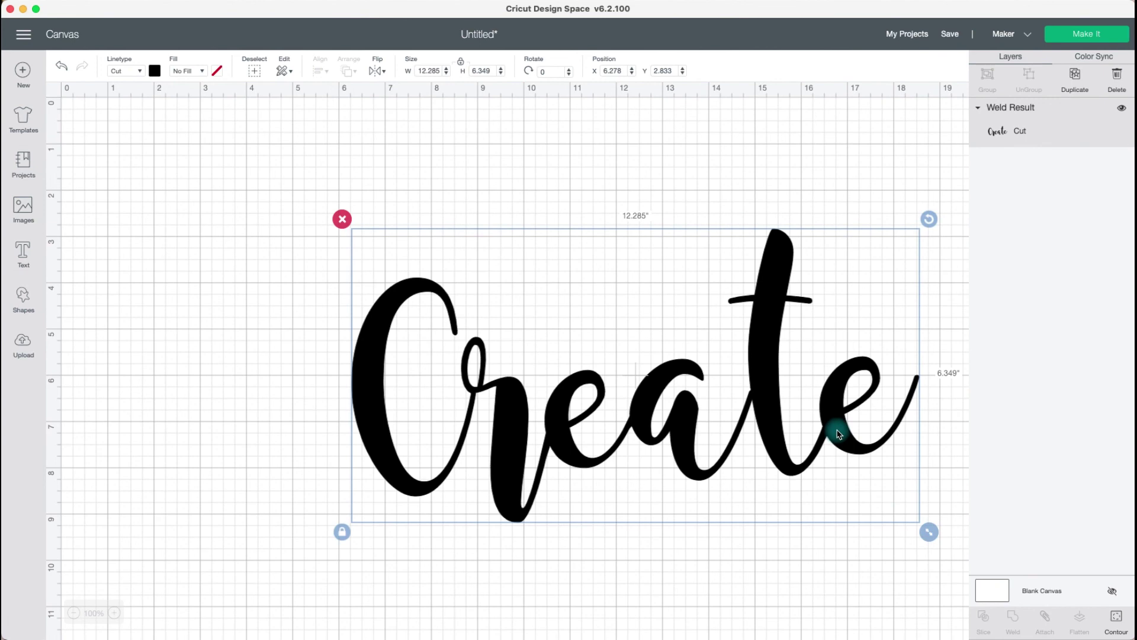
pyautogui.moveTo(839, 434); pyautogui.dragTo(714, 408)
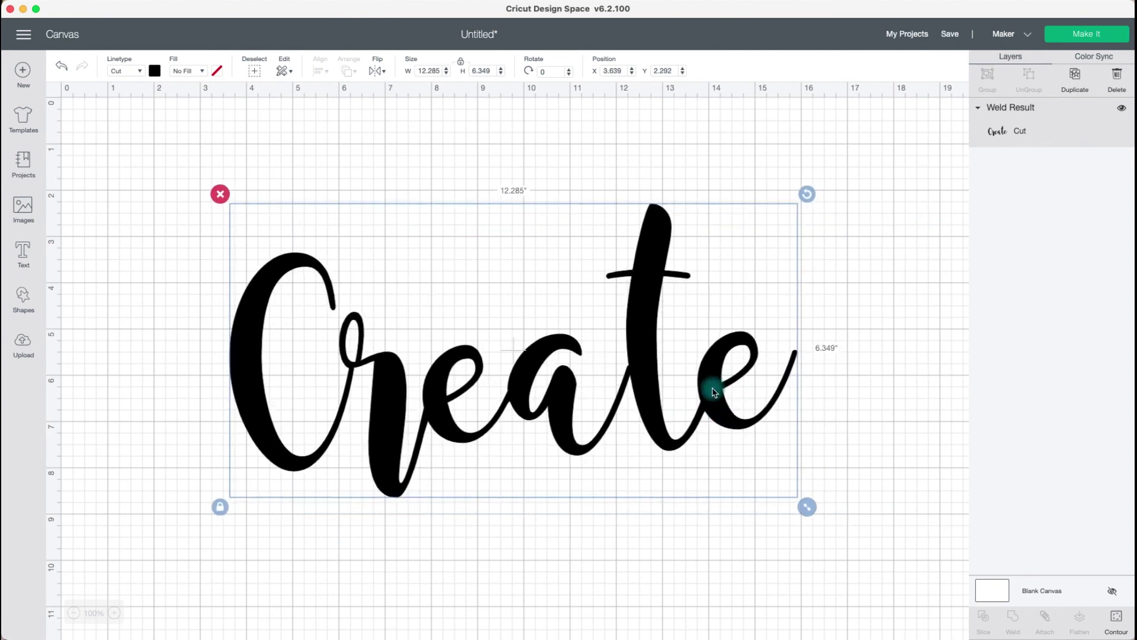
pyautogui.moveTo(807, 505); pyautogui.dragTo(443, 323)
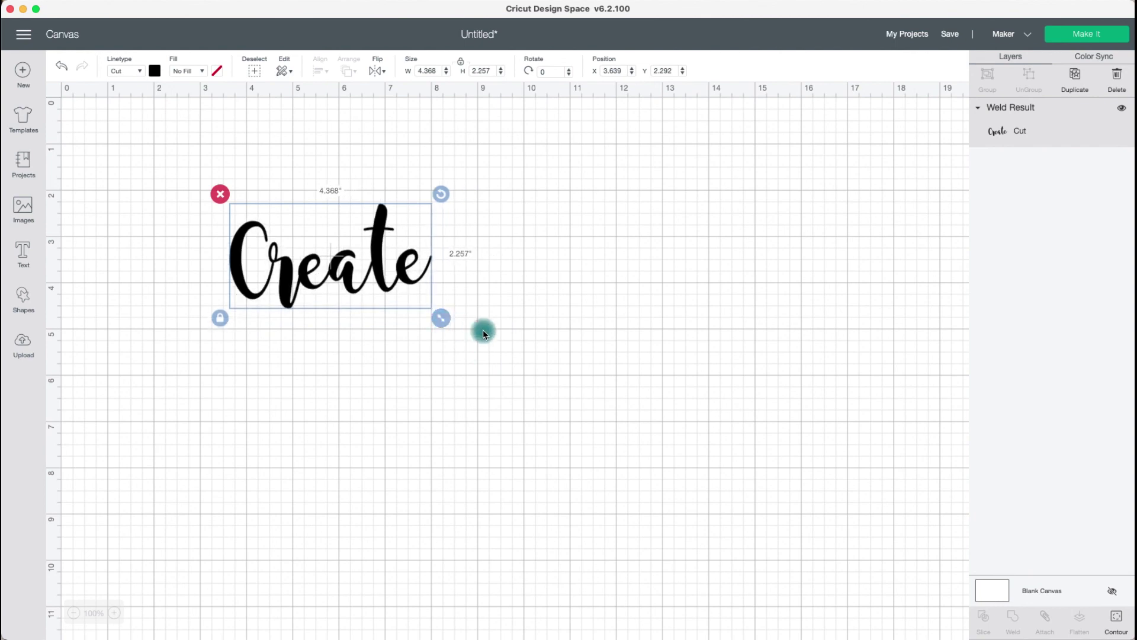